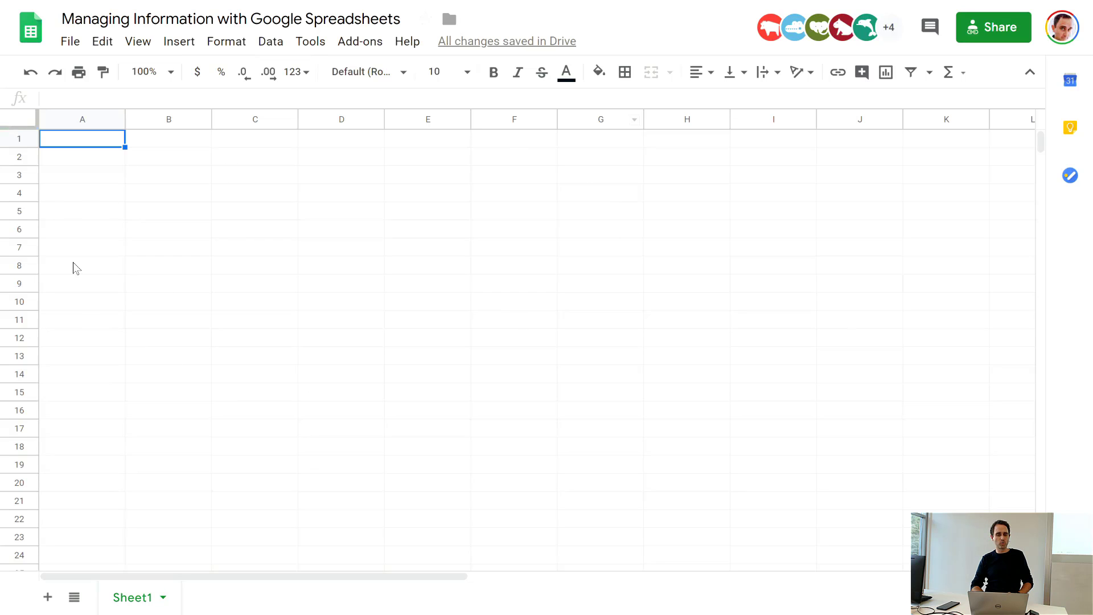
left_click(170, 138)
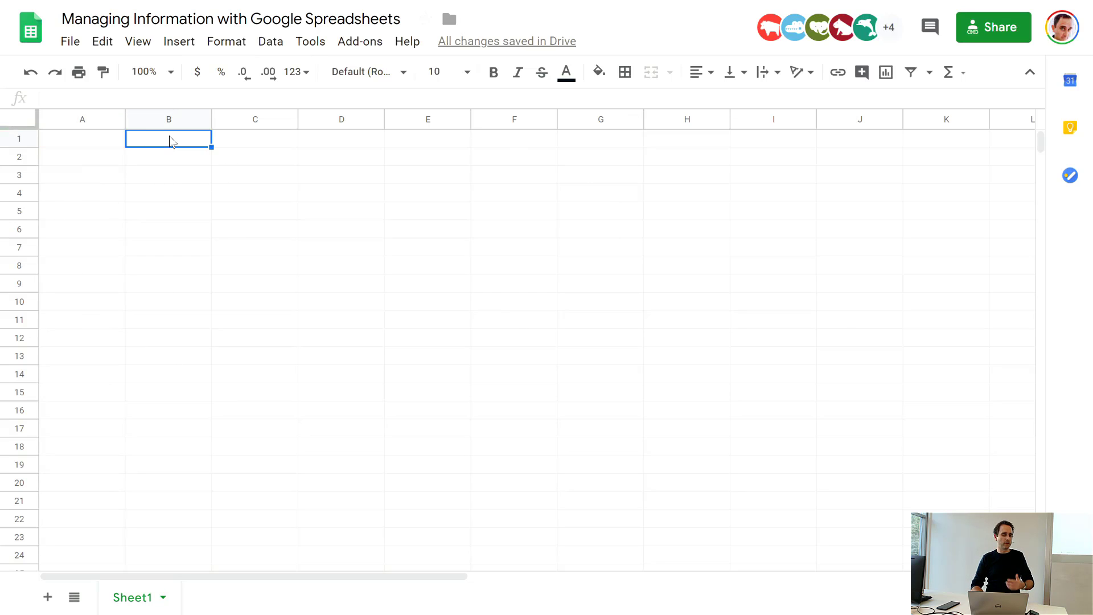
left_click(138, 200)
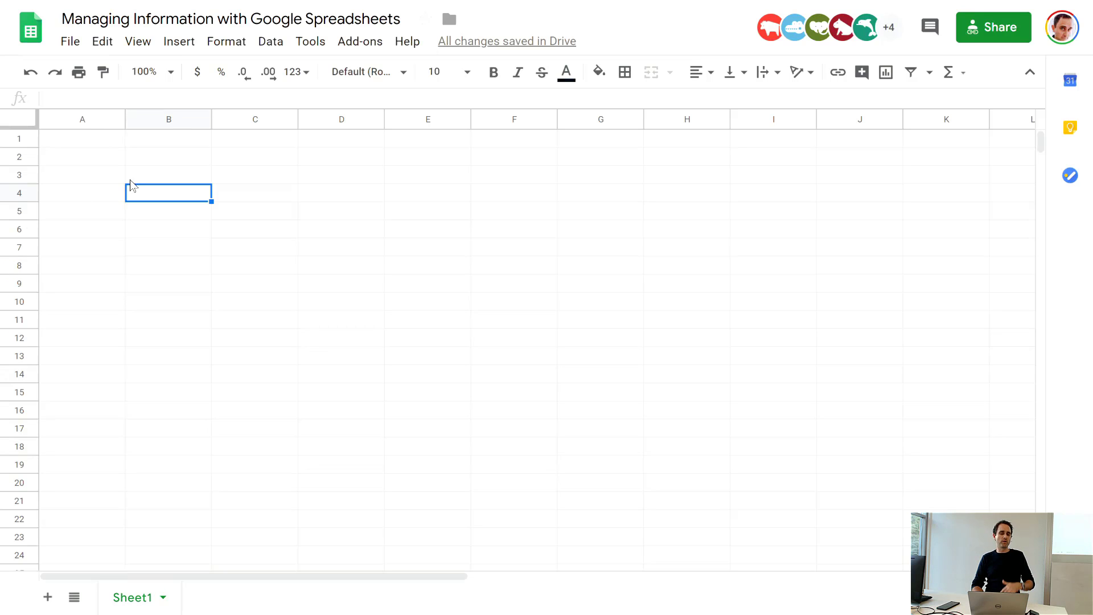
scroll(125, 309, "down", 19)
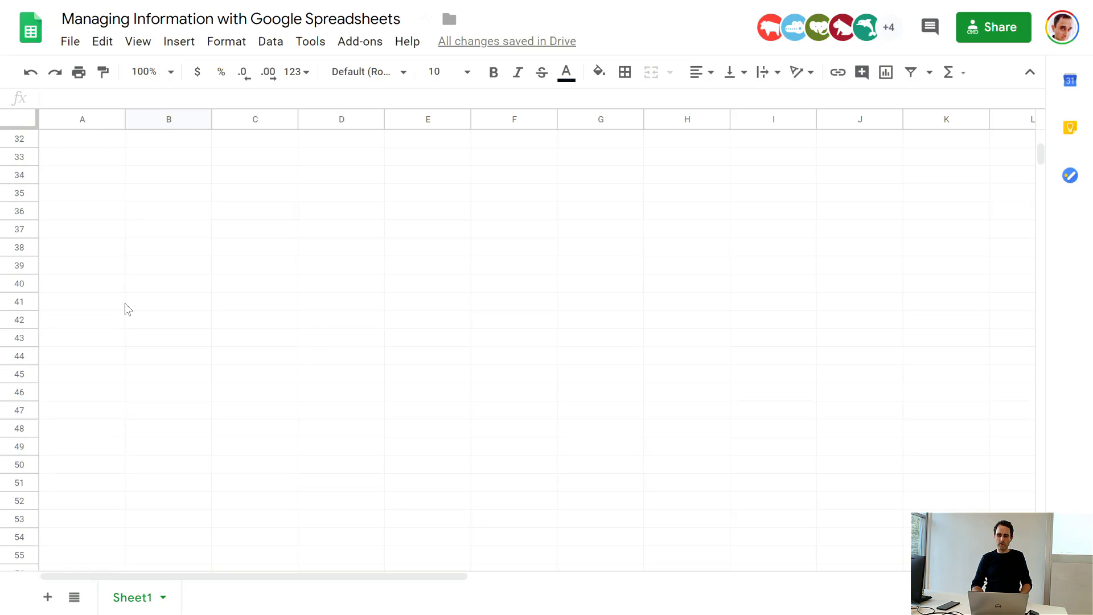
scroll(126, 305, "down", 20)
scroll(126, 305, "up", 20)
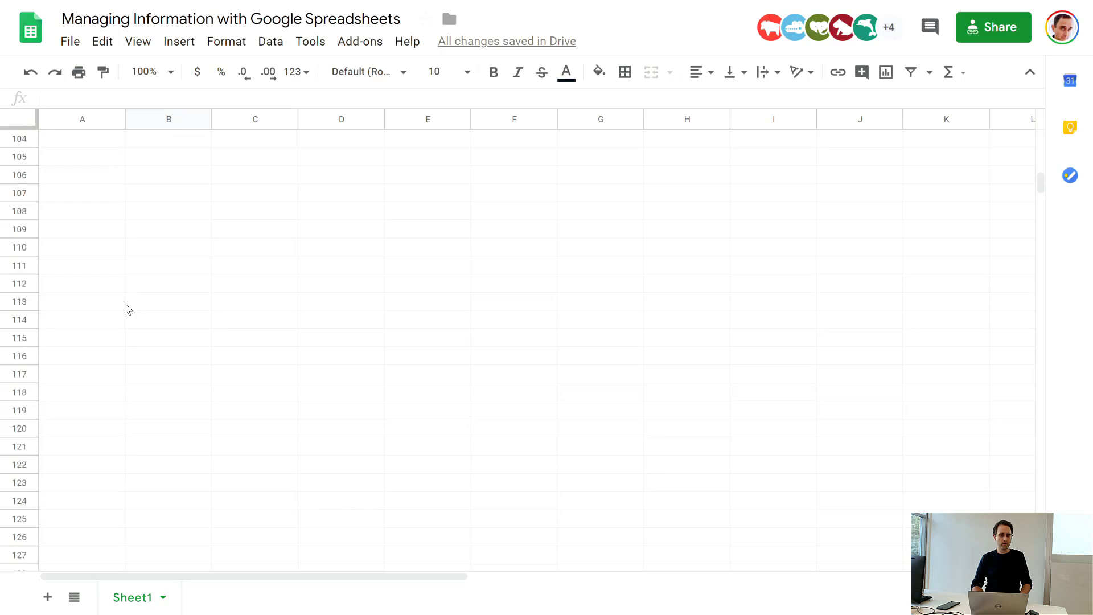
scroll(124, 309, "up", 18)
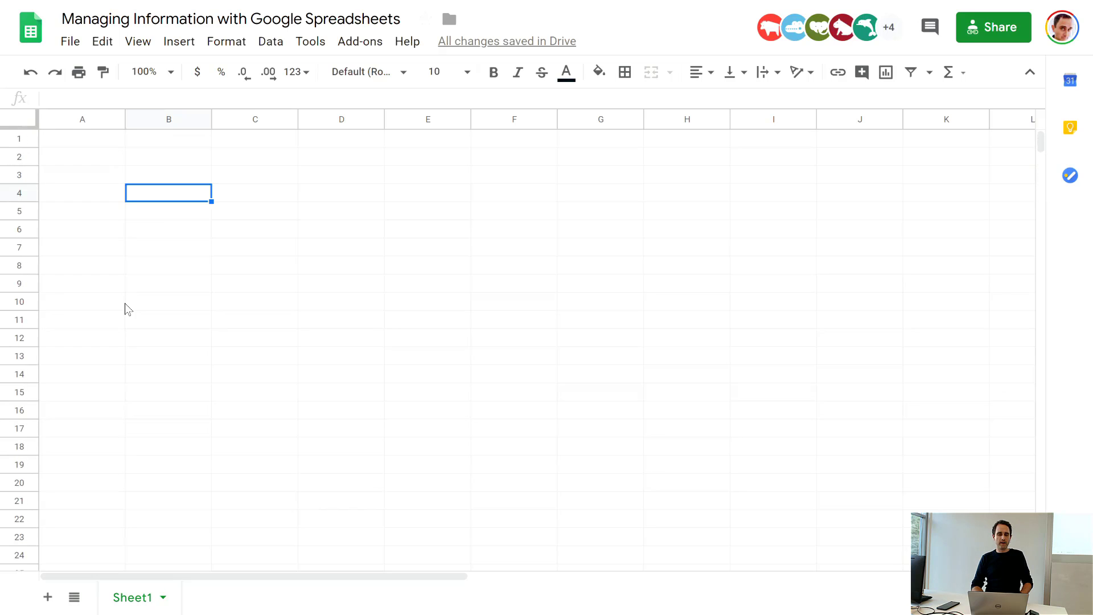
left_click(191, 297)
Step: Start a =sum formula in cell A1 to view the function suggestions, and clear the entry again
left_click(97, 139)
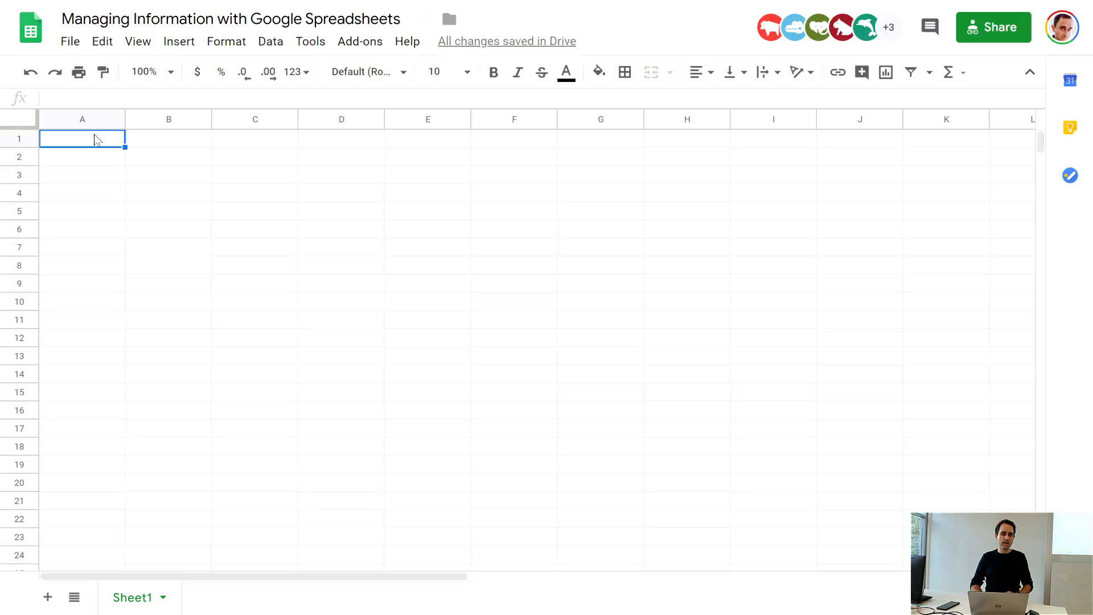
type("=")
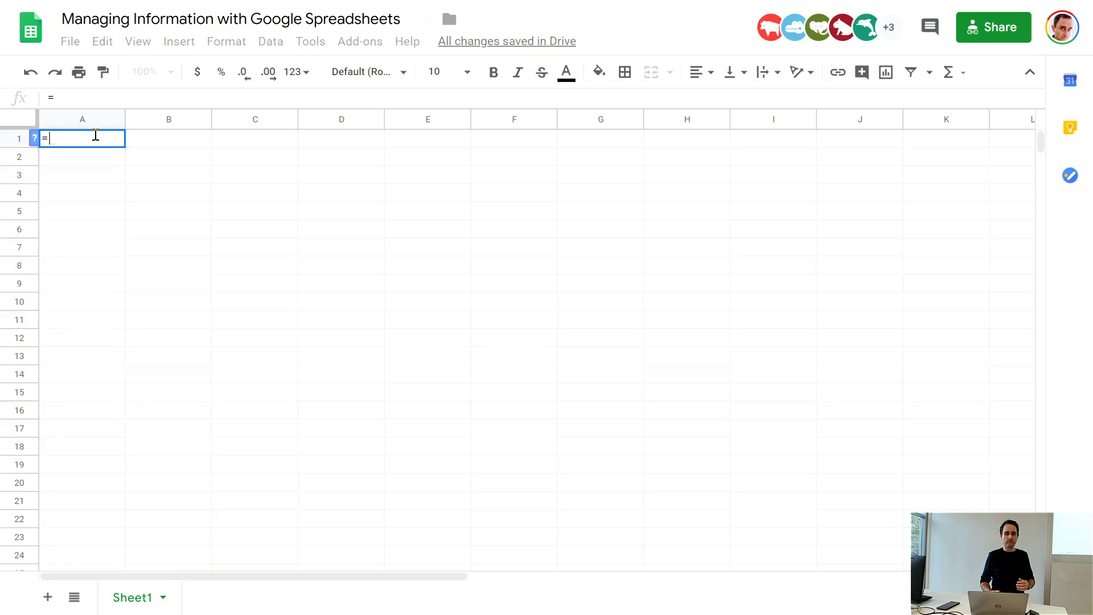
type("sum")
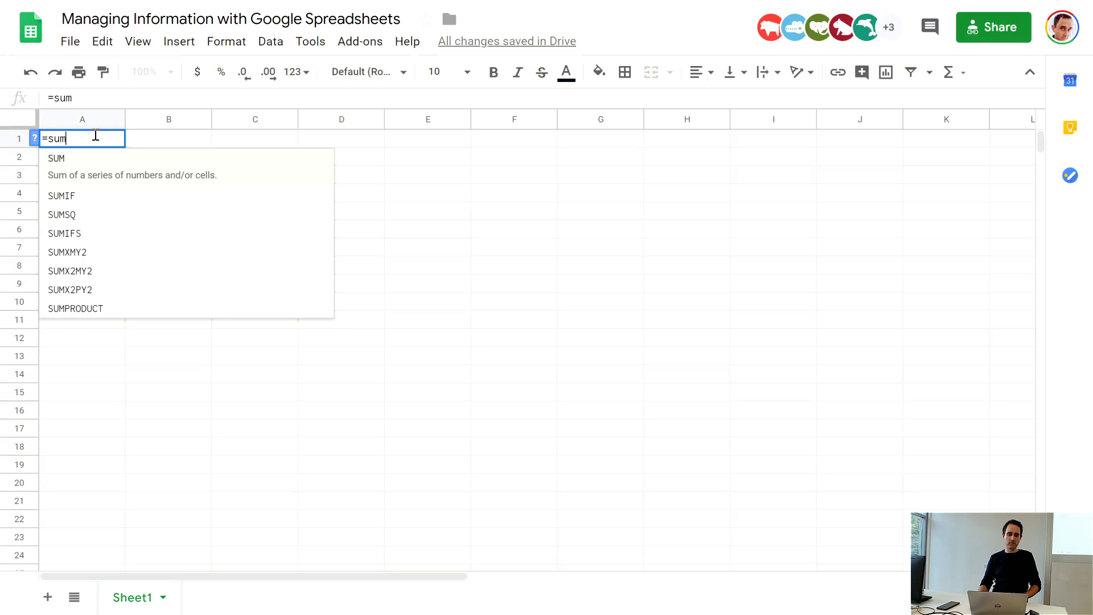
key("BackSpace")
key("BackSpace")
key("BackSpace")
key("BackSpace")
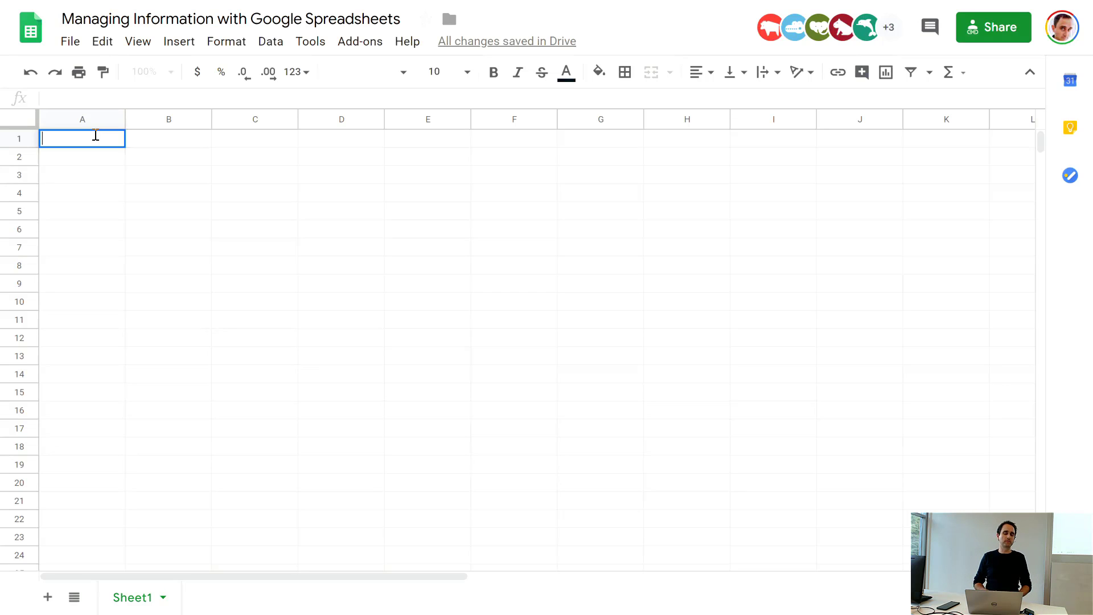
left_click(144, 138)
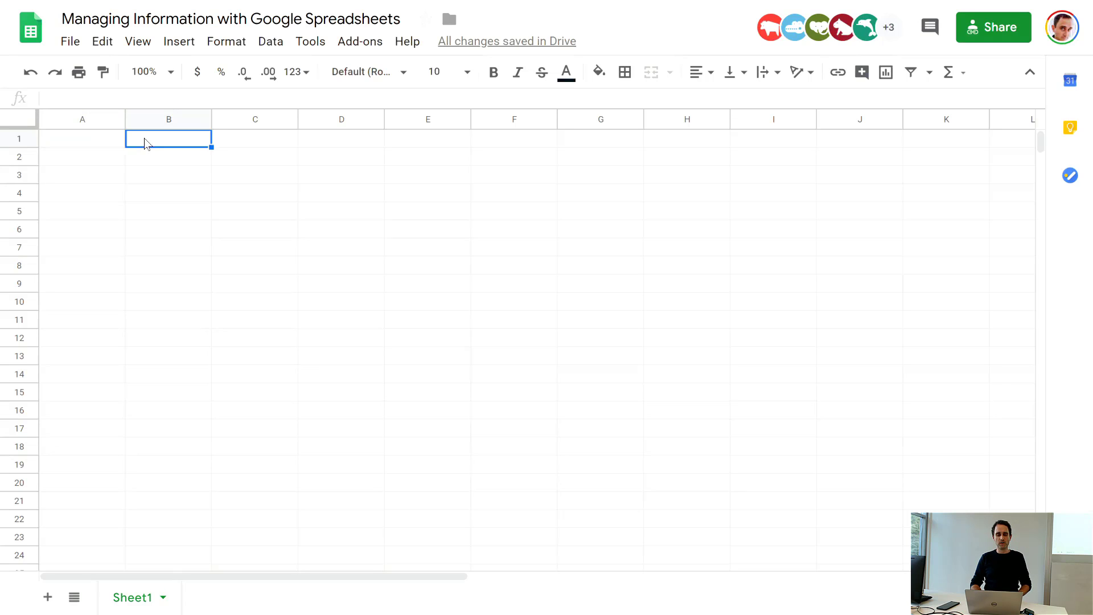
Step: Enter the value 12 in cell A1 and delete it again
left_click(104, 137)
type("12")
key("Return")
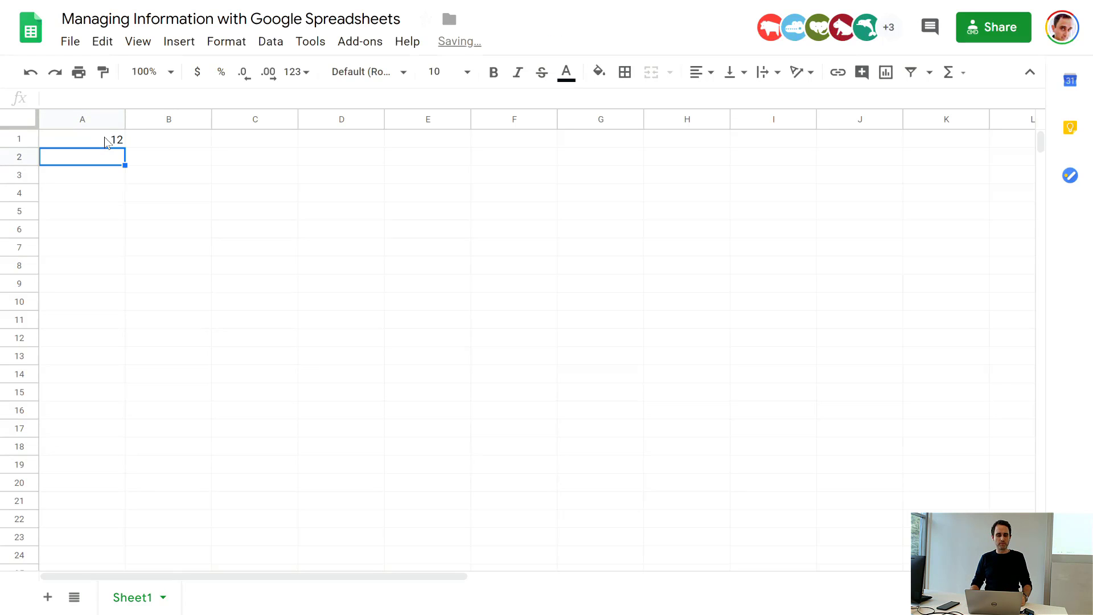
left_click(104, 137)
key("Delete")
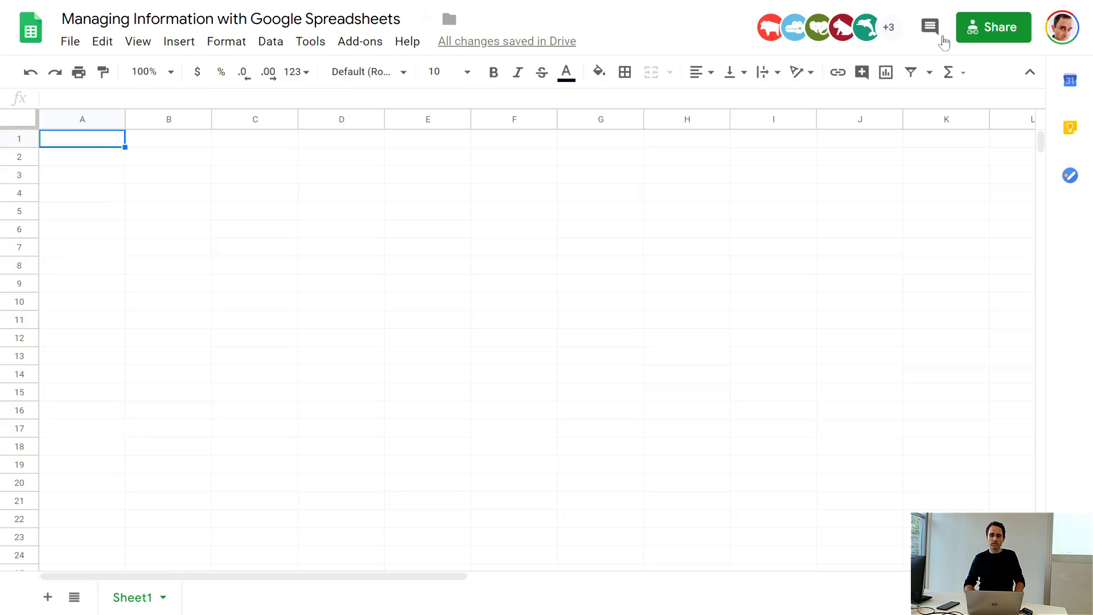
Step: Hide the spreadsheet's menus and show them again, twice in a row
left_click(1029, 72)
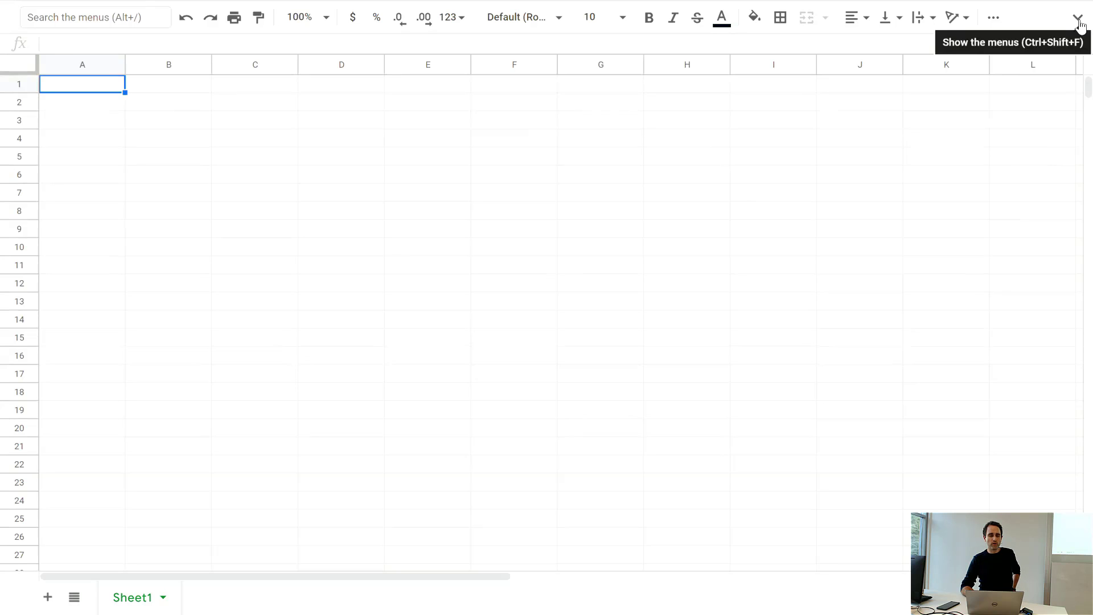
left_click(1078, 21)
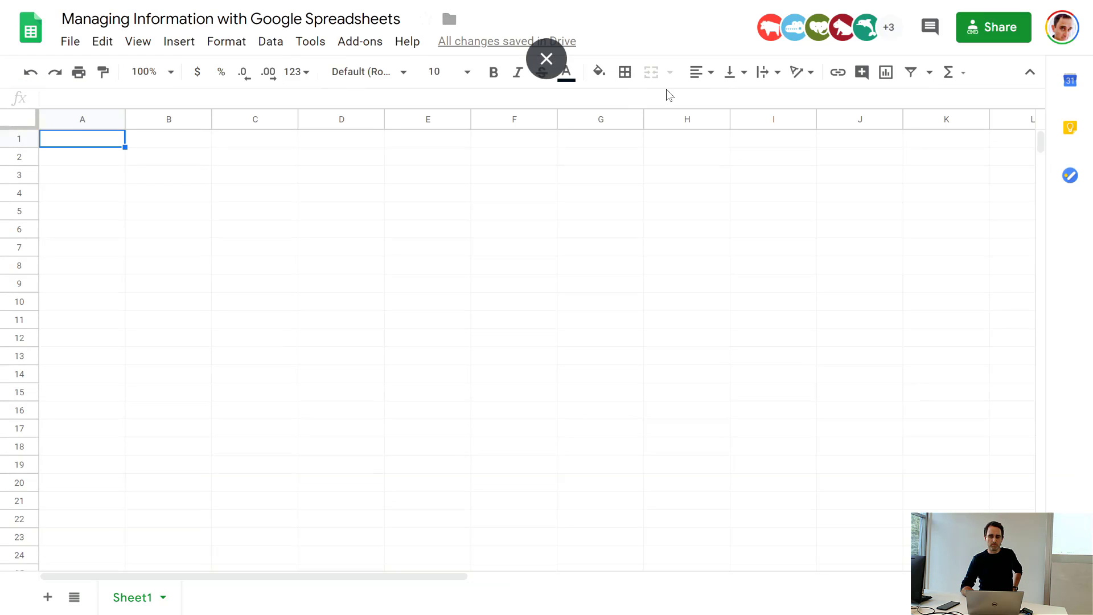
left_click(1029, 71)
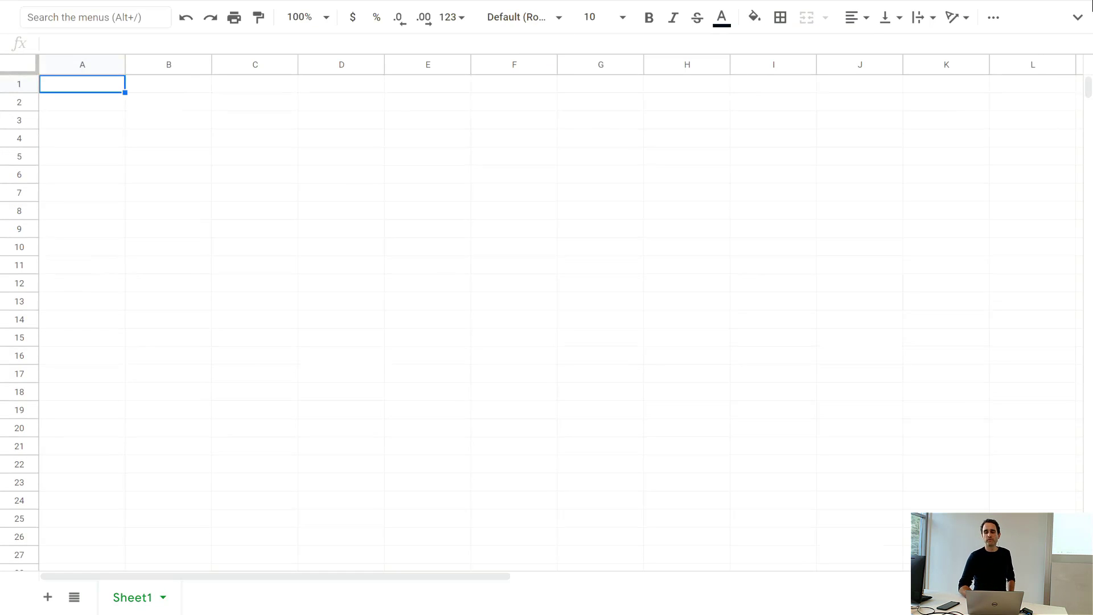
left_click(1077, 17)
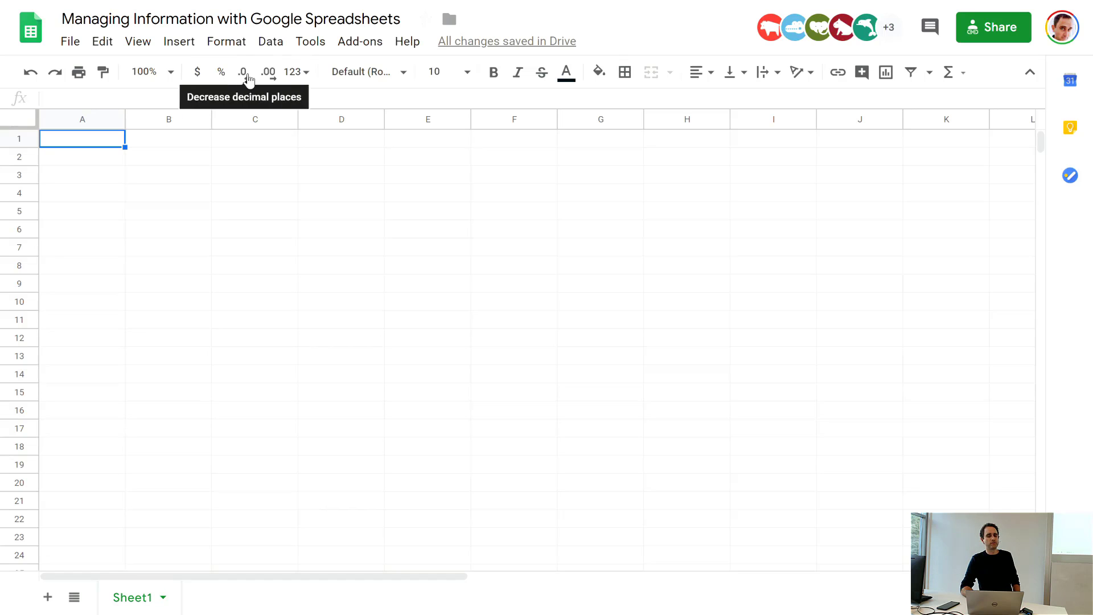
Step: Examine the available number formats, fonts, fill colors, alignment and text wrapping options without applying any of them
left_click(308, 74)
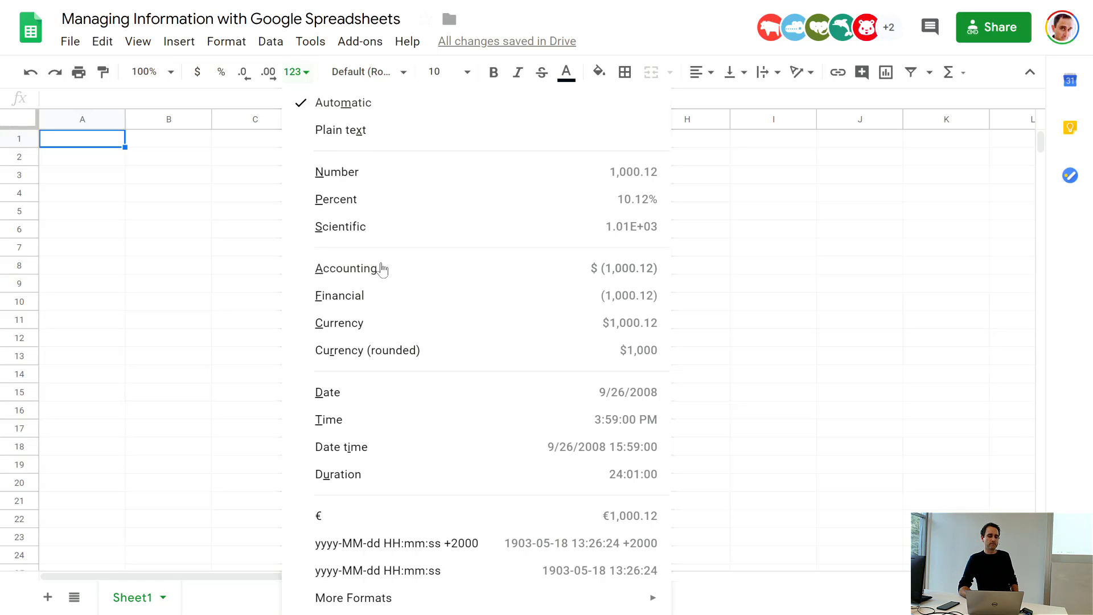
left_click(216, 295)
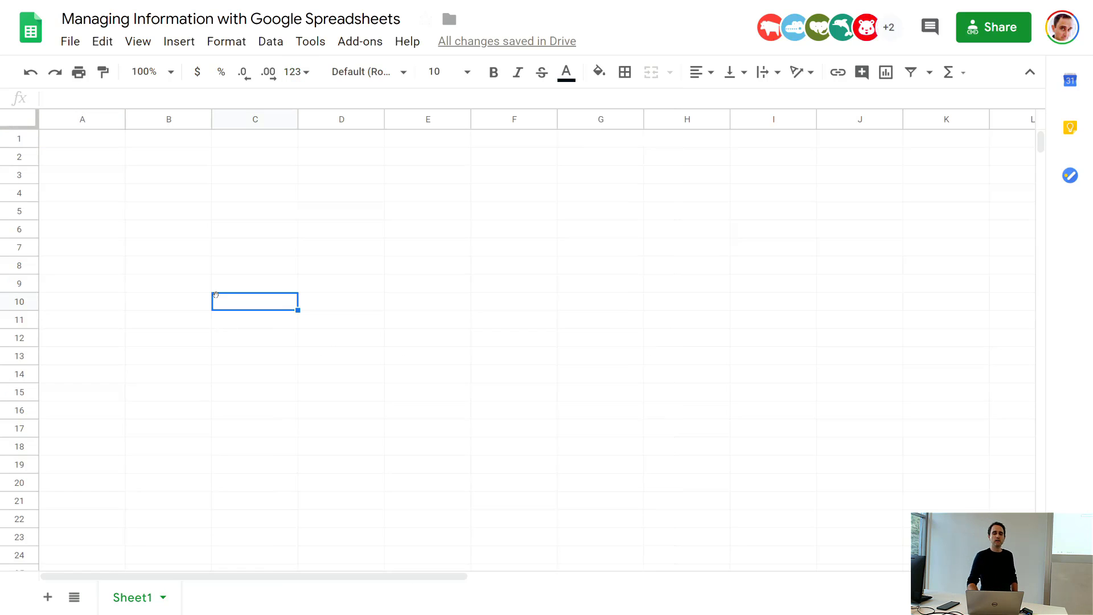
left_click(404, 73)
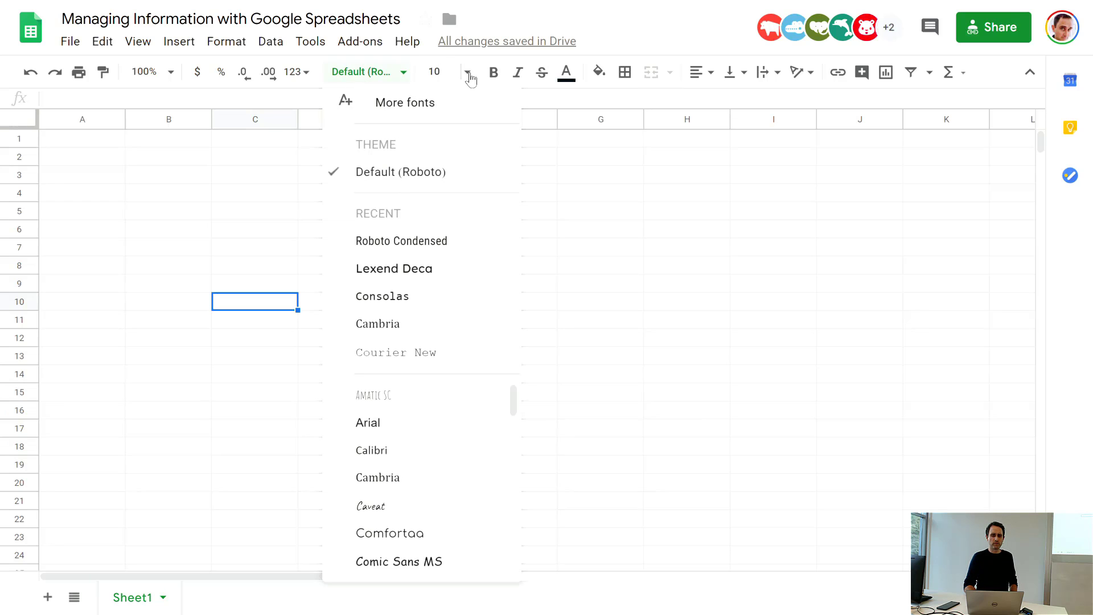
left_click(637, 159)
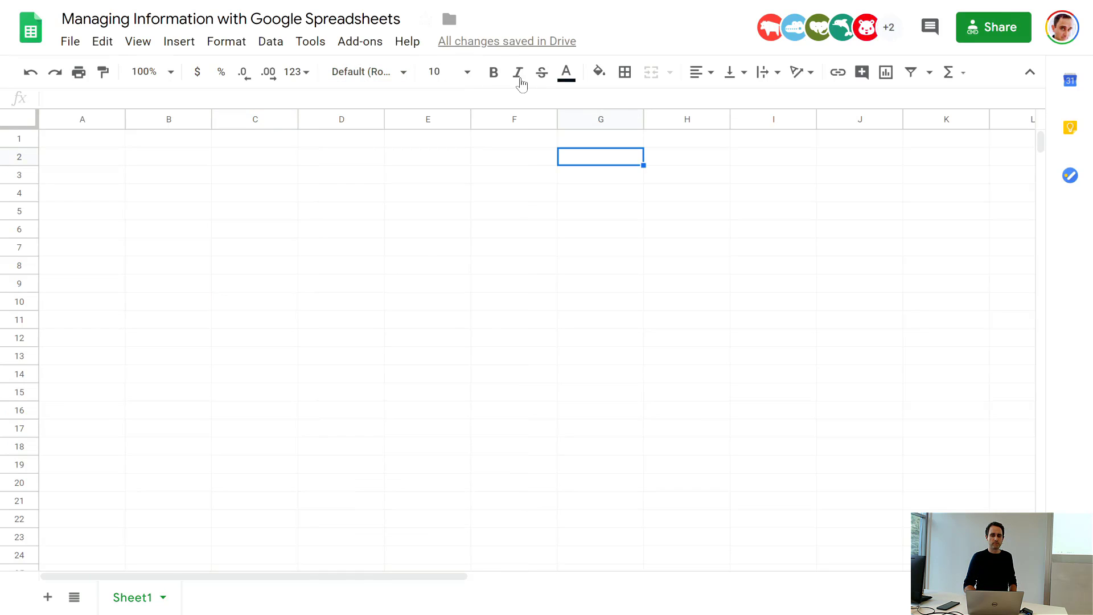
left_click(561, 77)
left_click(612, 84)
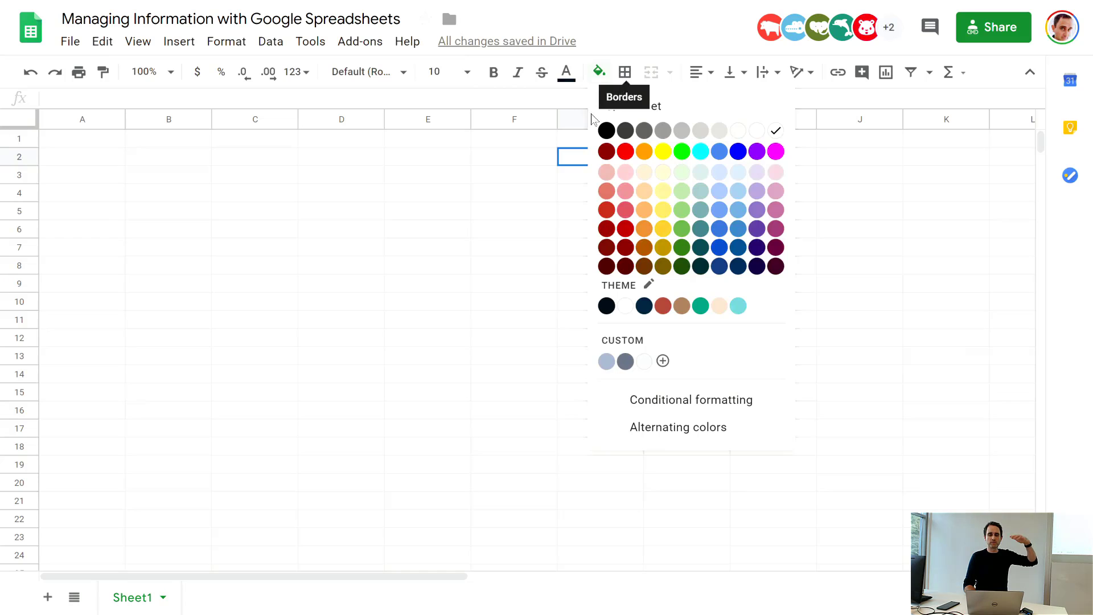
left_click(481, 196)
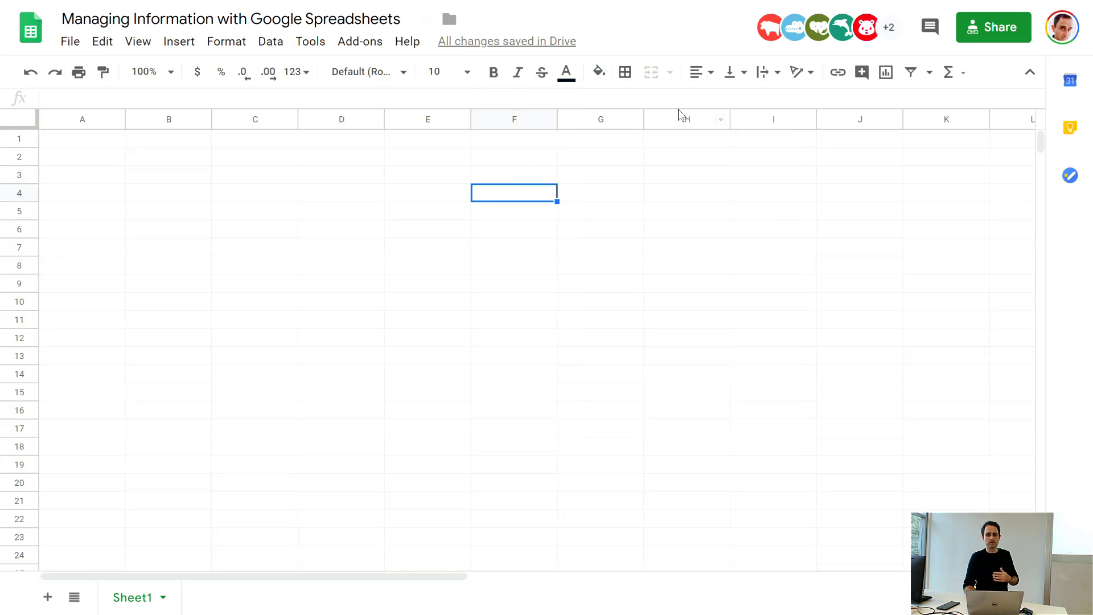
left_click(709, 84)
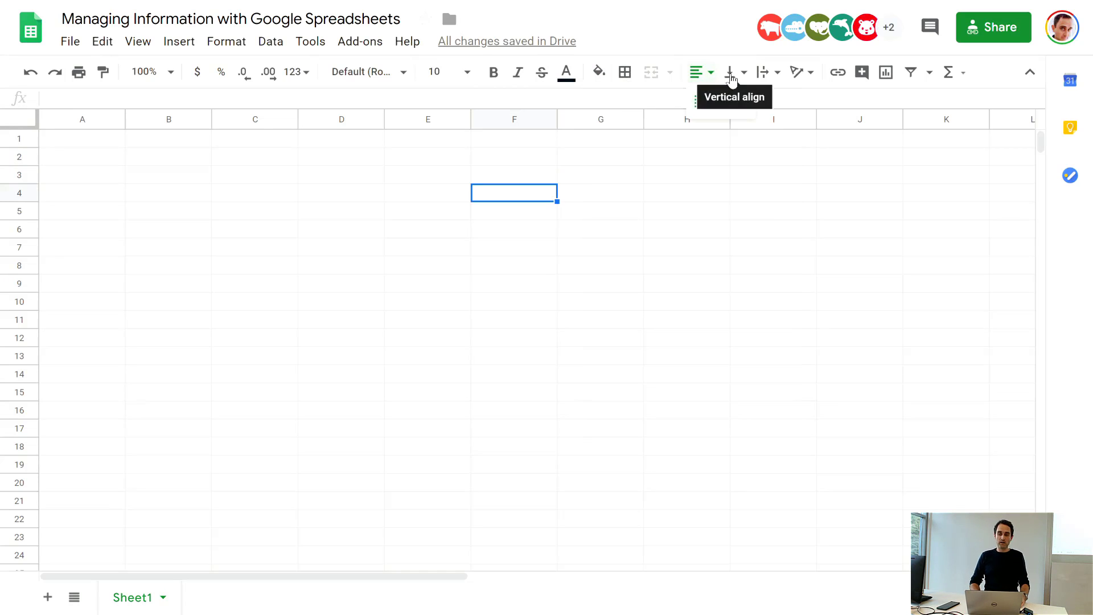
left_click(775, 72)
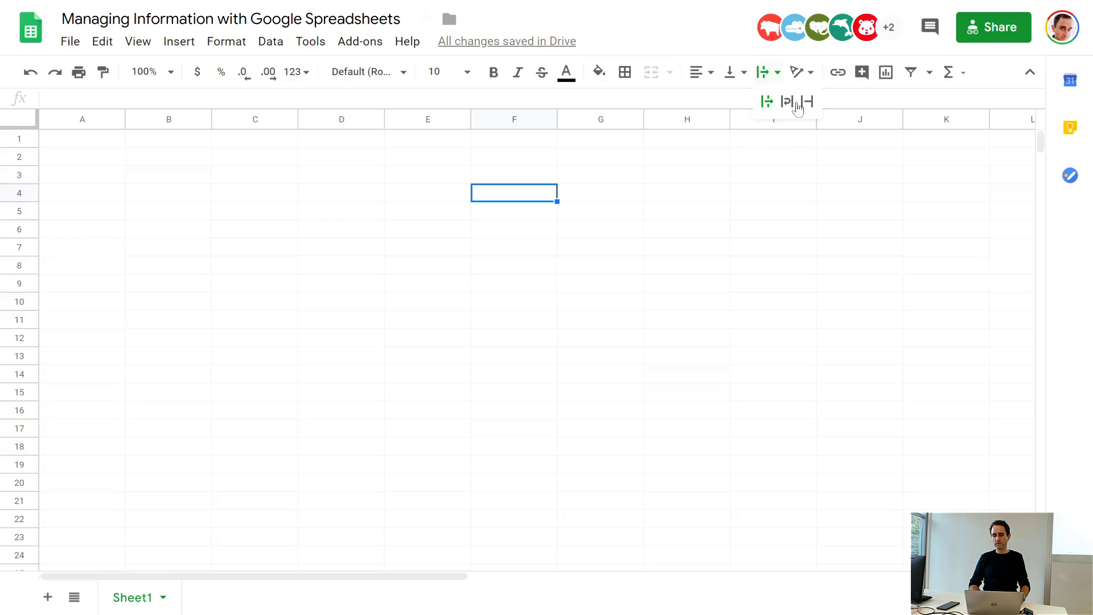
left_click(779, 147)
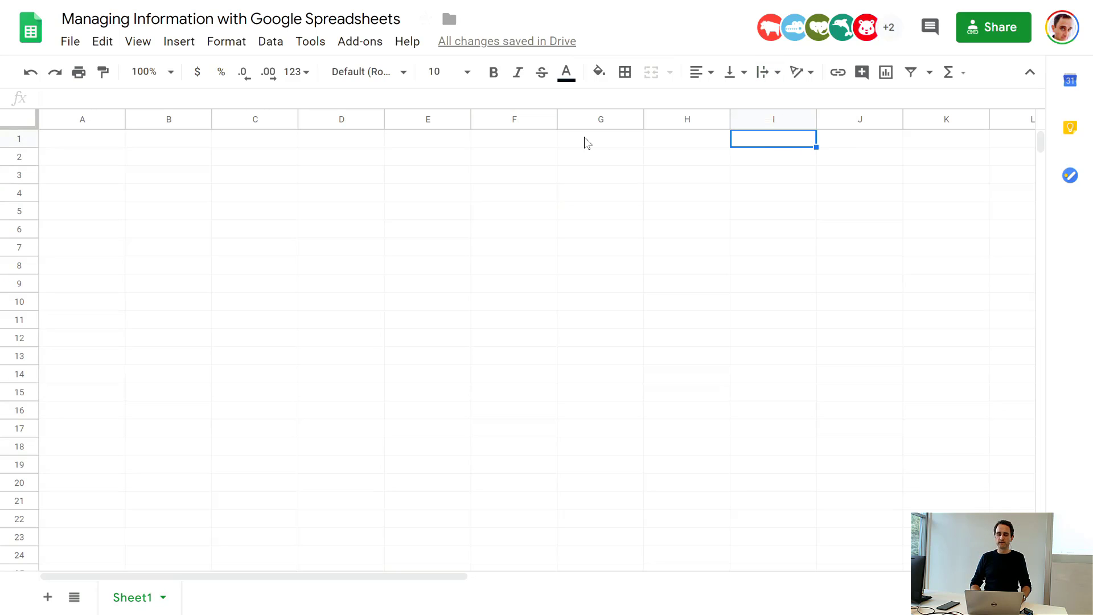
Step: Start a file import from cell A1 and upload transactions_export_1.csv from the Downloads folder
left_click(103, 146)
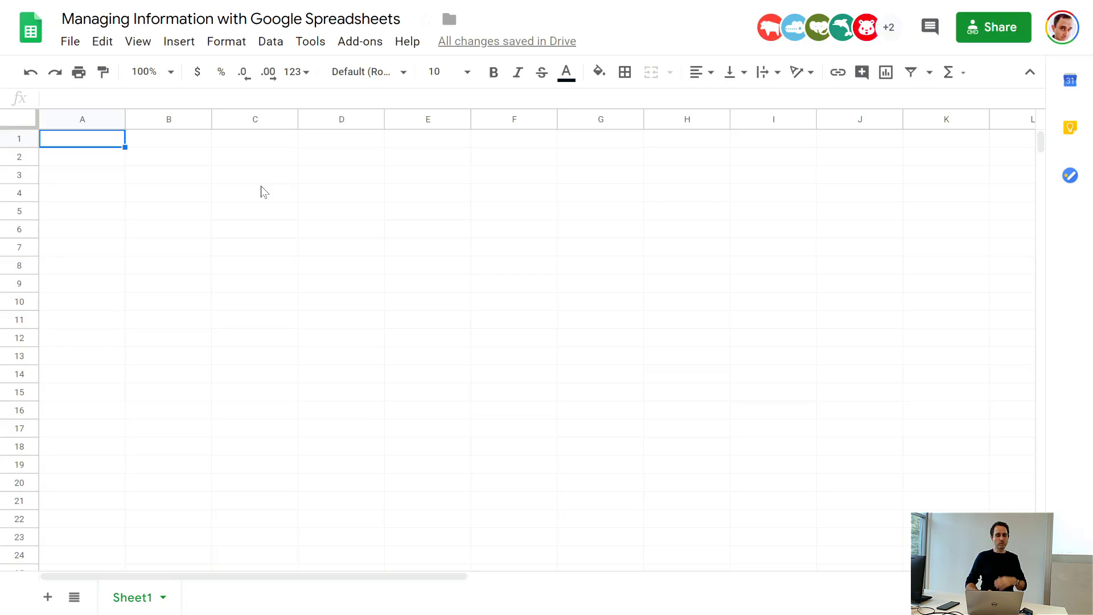
left_click(68, 45)
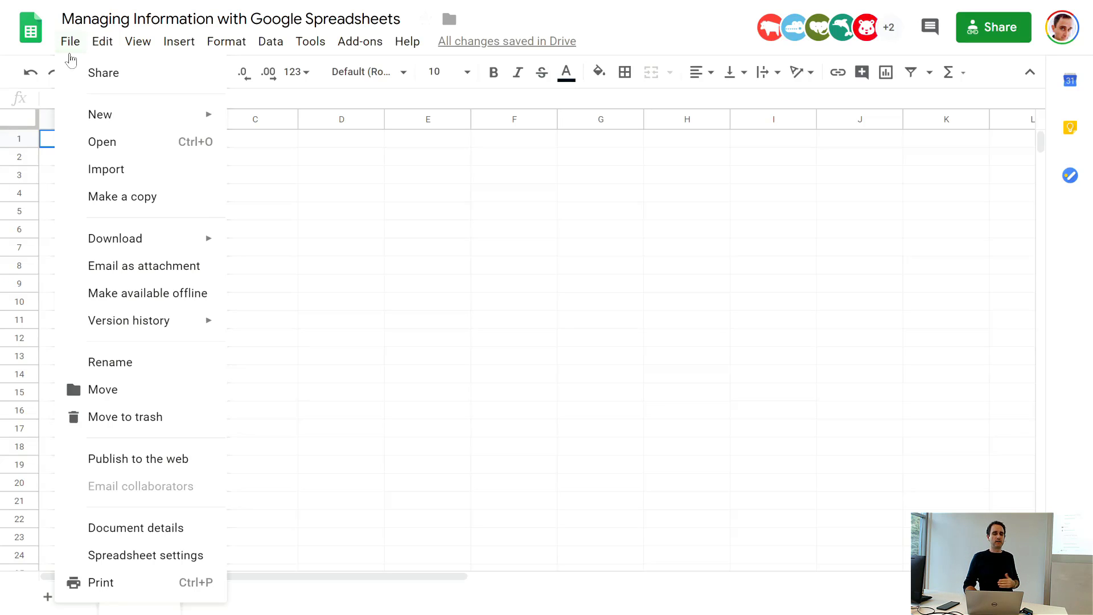
left_click(117, 179)
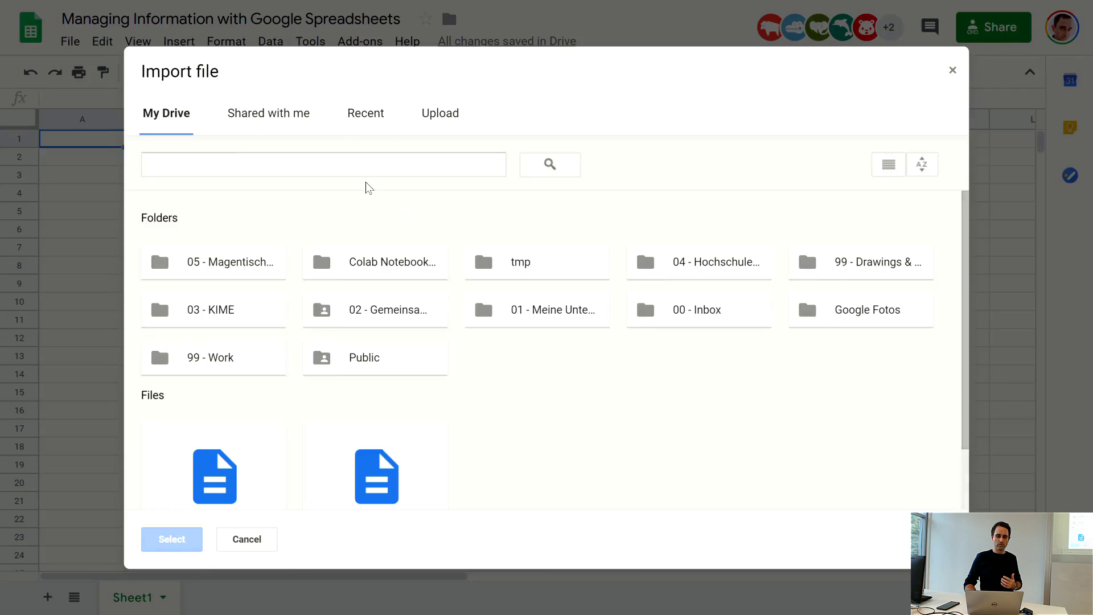
left_click(449, 116)
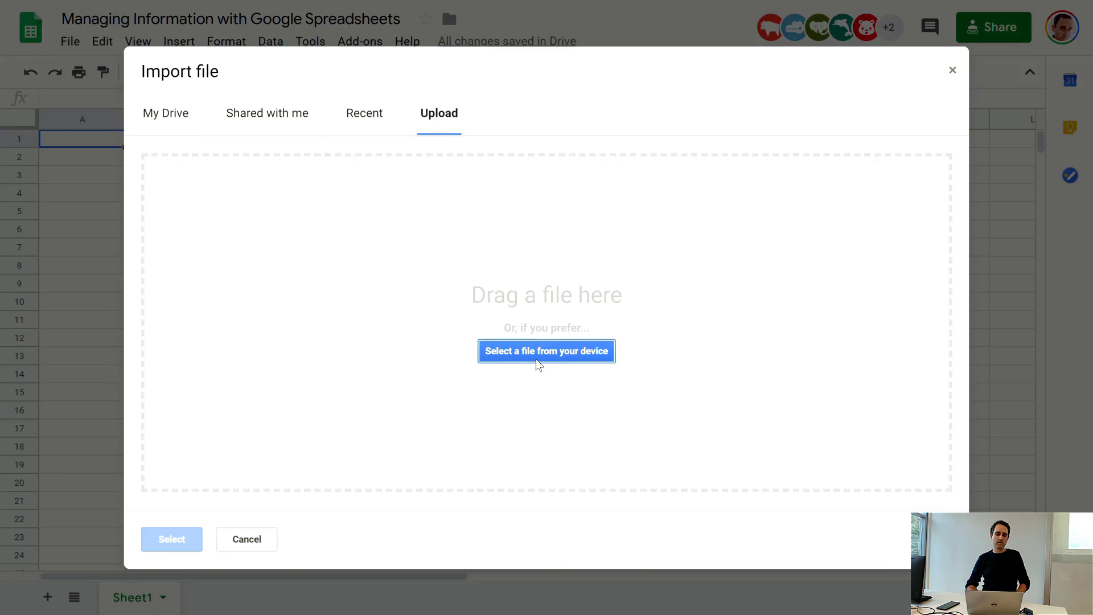
left_click(555, 354)
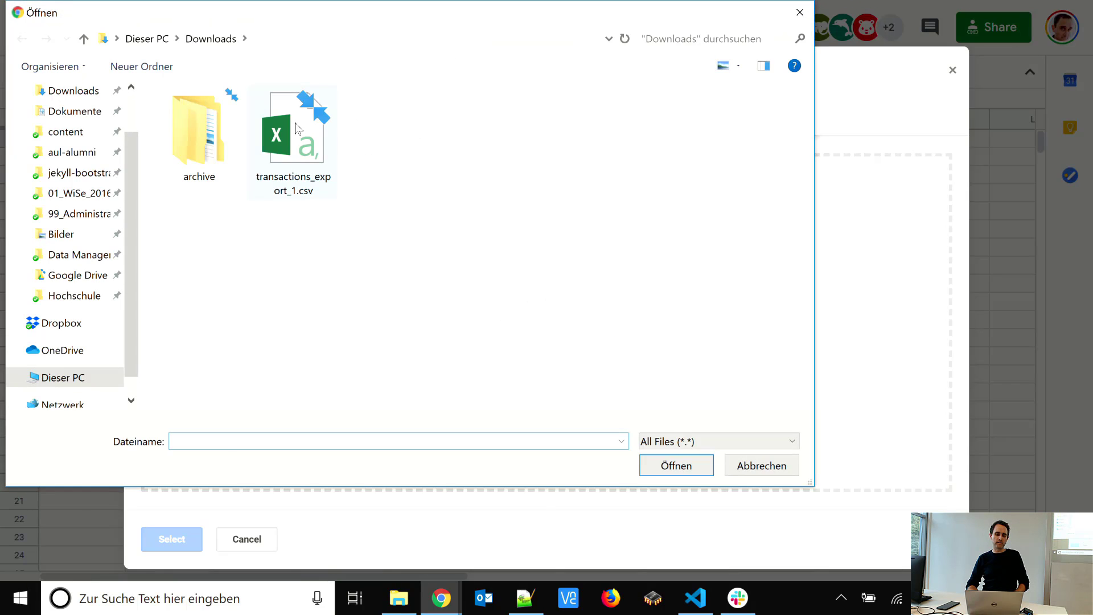
left_click(295, 127)
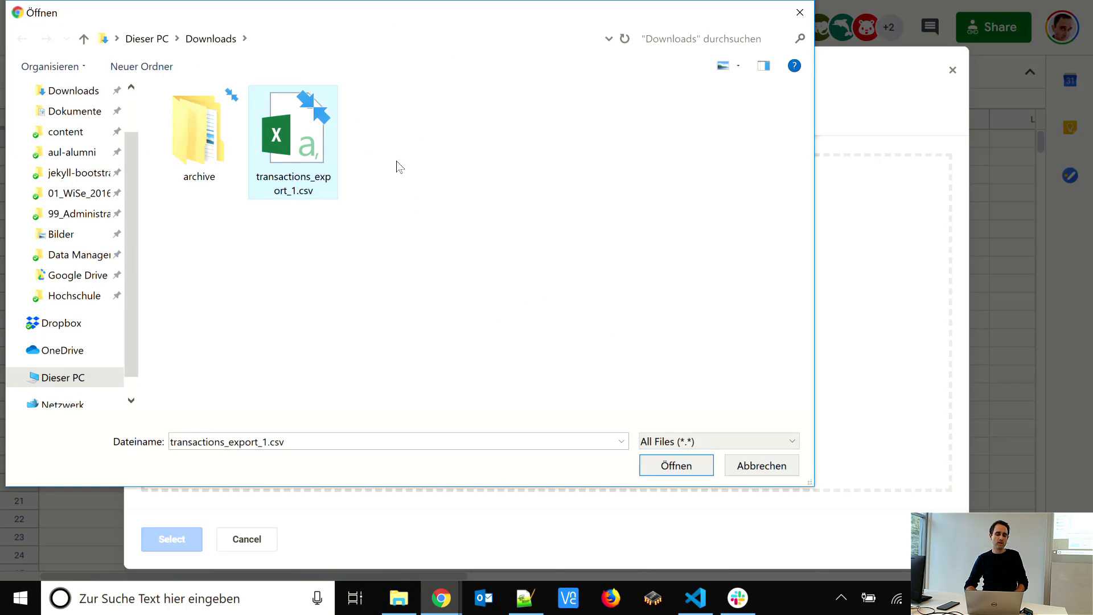
left_click(670, 469)
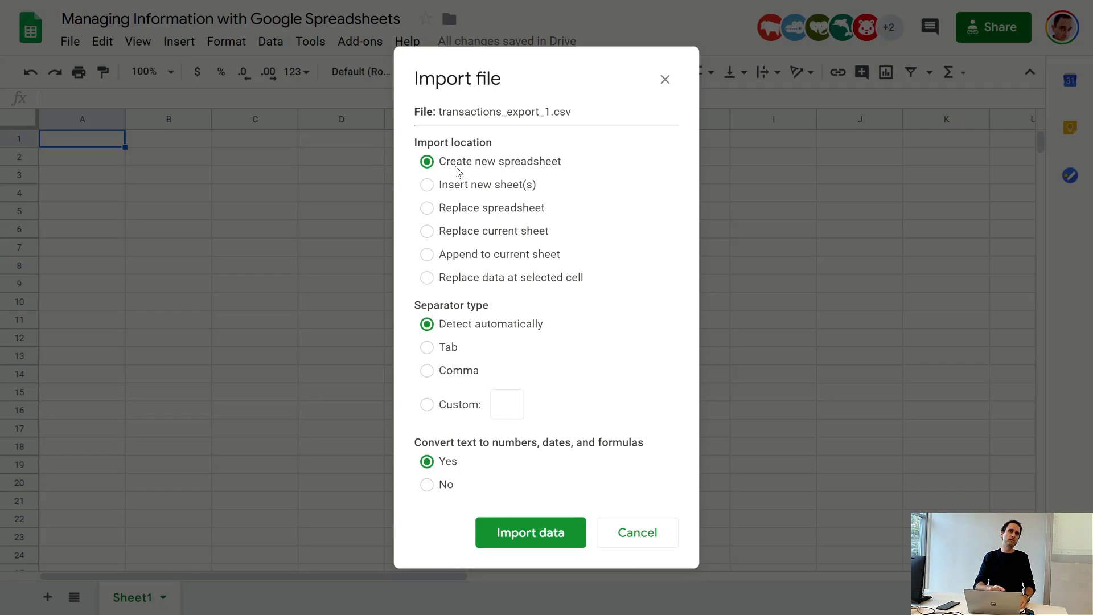
Step: Import the CSV into a new sheet with automatic separator detection and conversion of text to numbers, dates and formulas
left_click(432, 187)
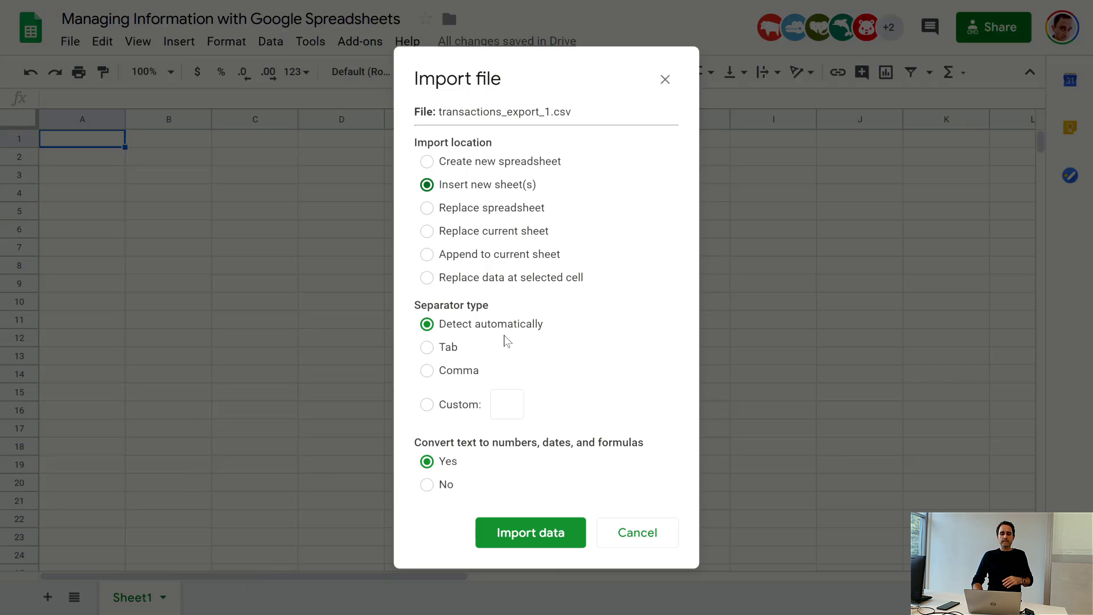
double_click(567, 112)
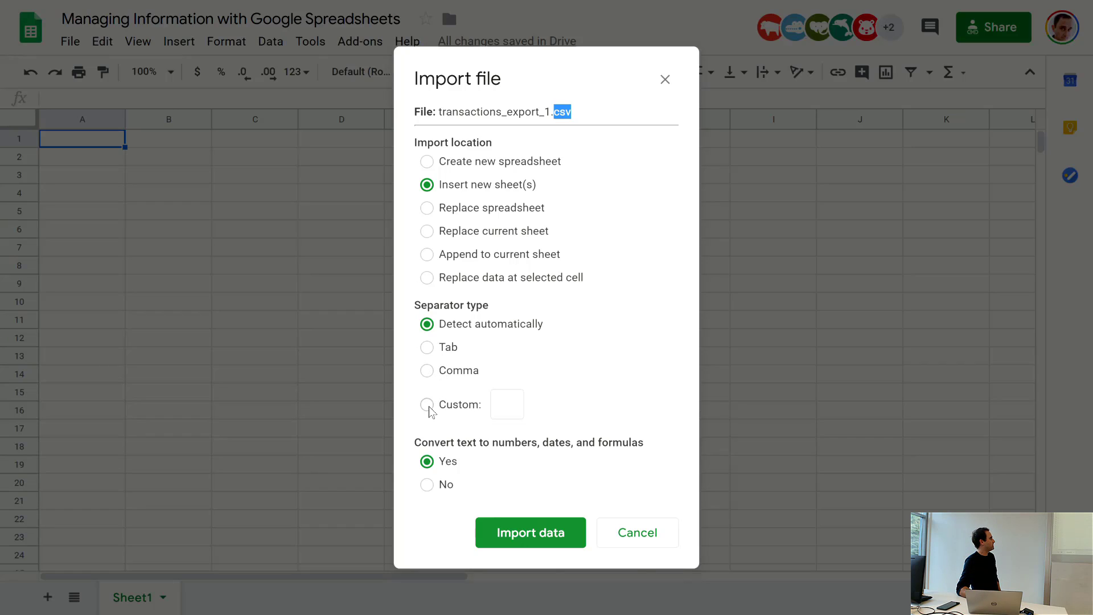
left_click(427, 371)
left_click(427, 405)
left_click(502, 404)
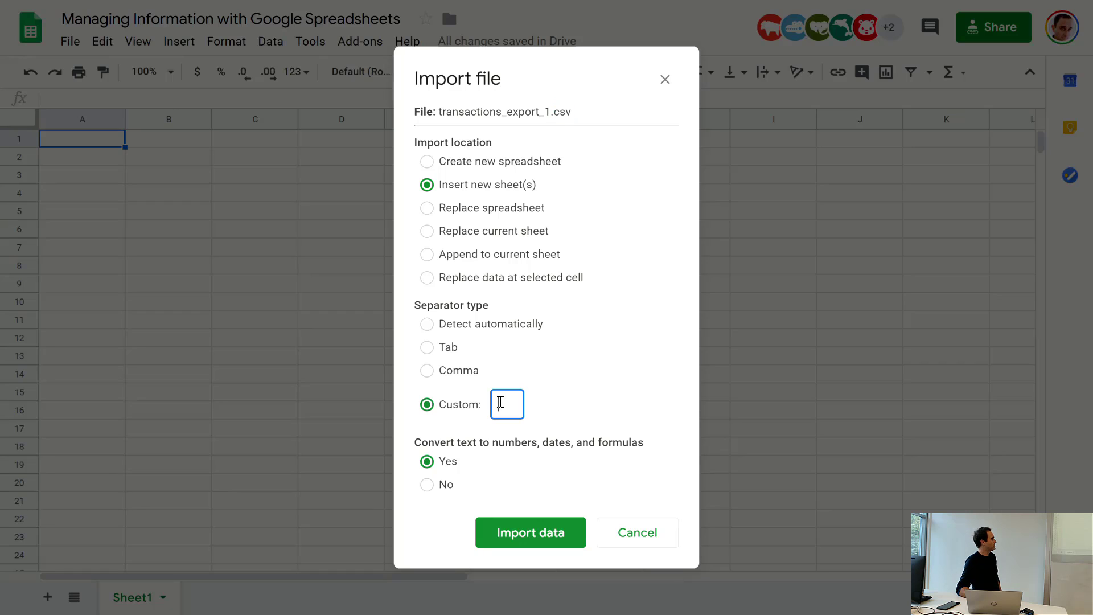
left_click(427, 324)
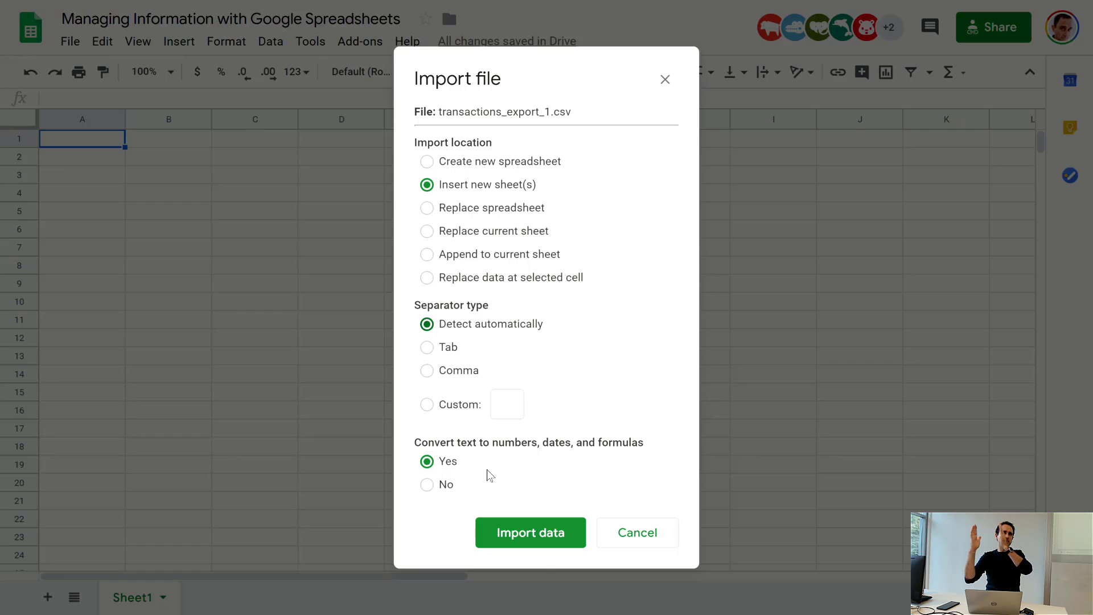
left_click(444, 485)
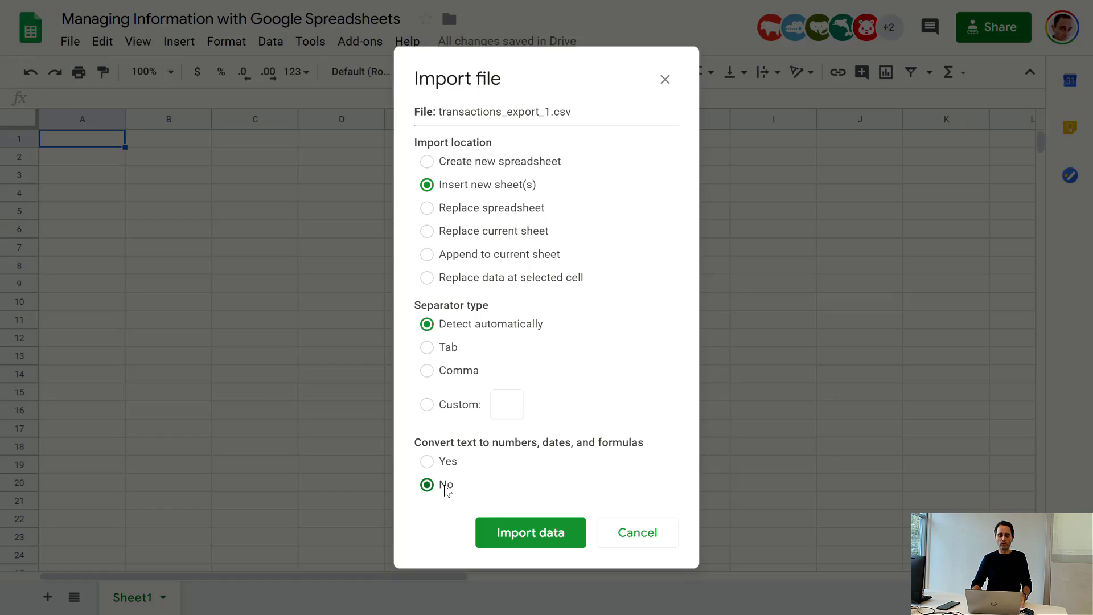
left_click(426, 462)
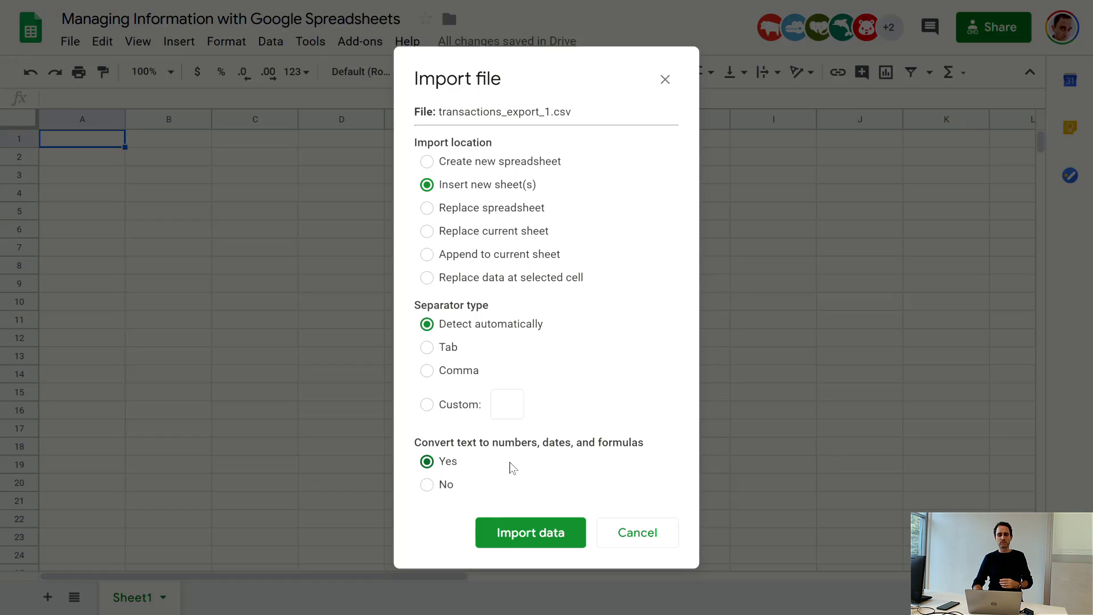
left_click(539, 538)
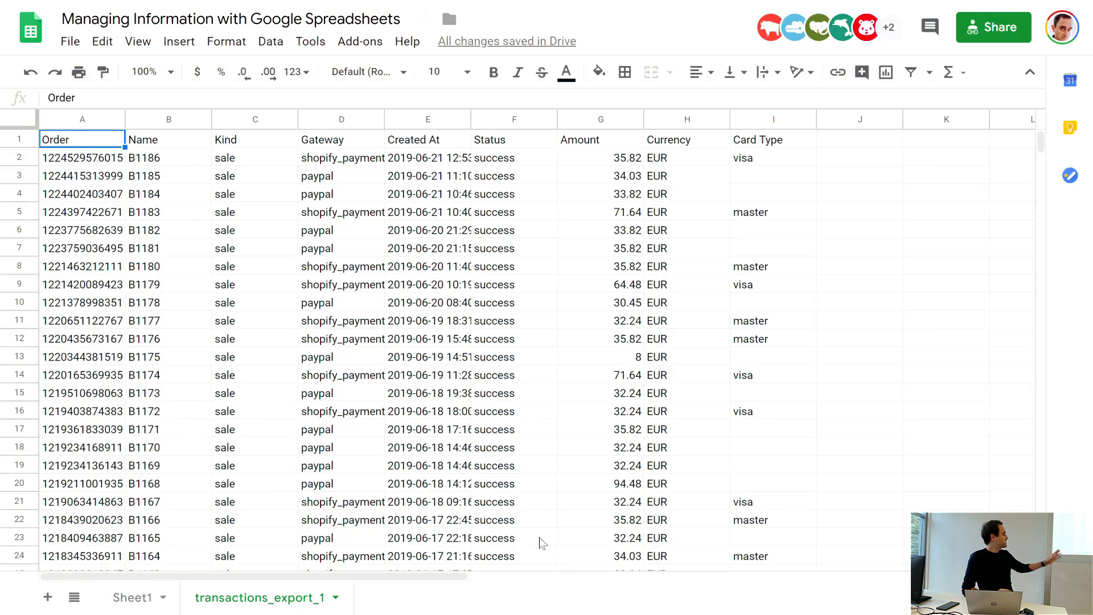
Step: Widen the Gateway column and fit the Created At column to its contents so their values show in full
left_click(555, 545)
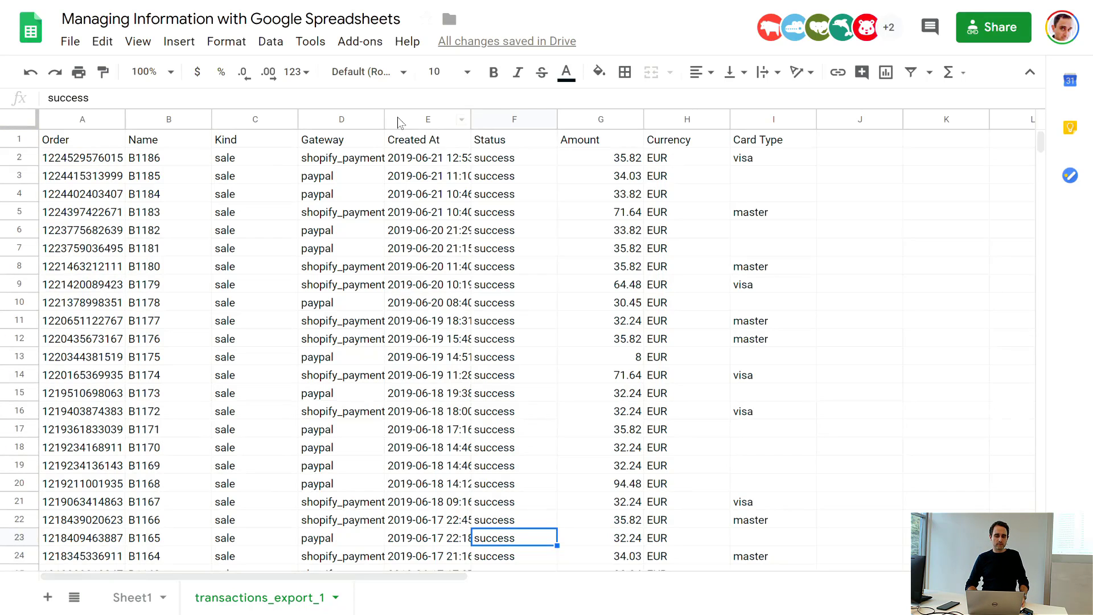
left_click_drag(385, 121, 395, 121)
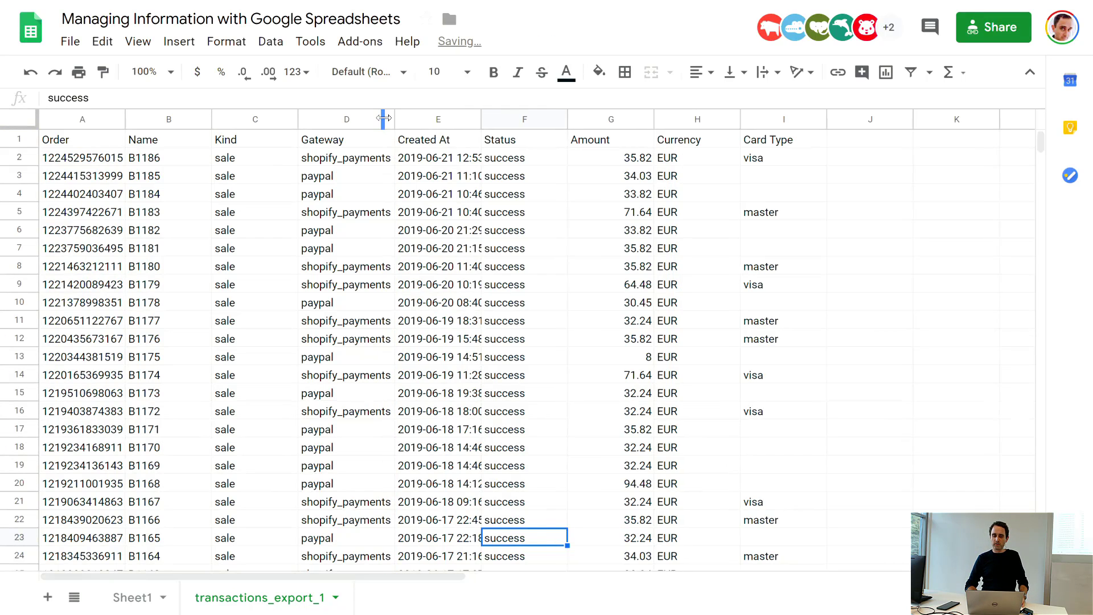
double_click(479, 117)
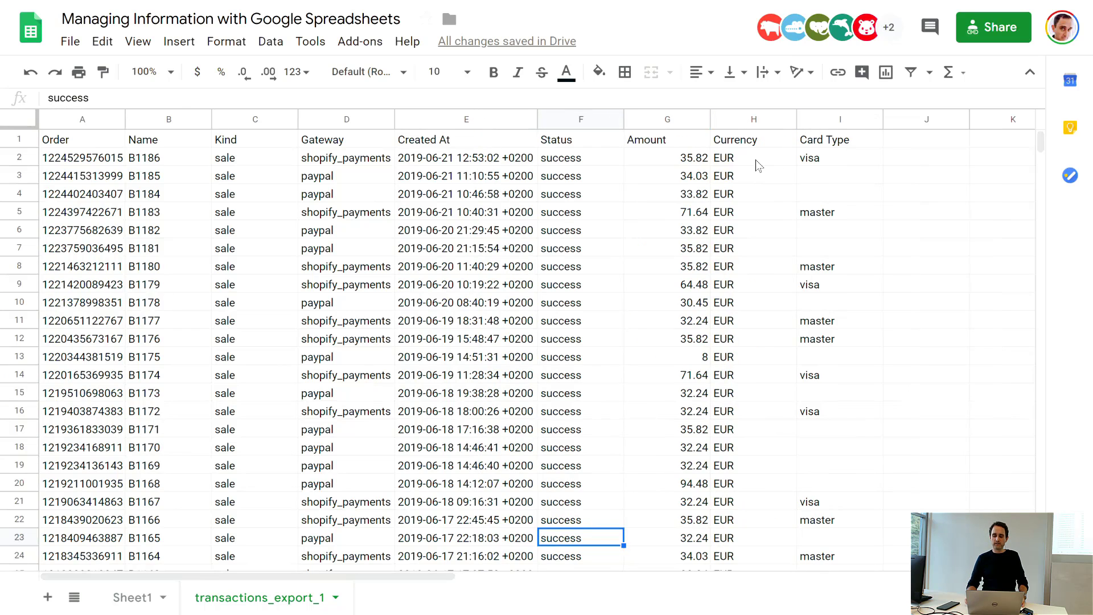
Step: Select the header row of the imported data from Order to Card Type, range A1:I1
key("Left")
key("Home")
key("Up")
key("Up")
key("Up")
key("Up")
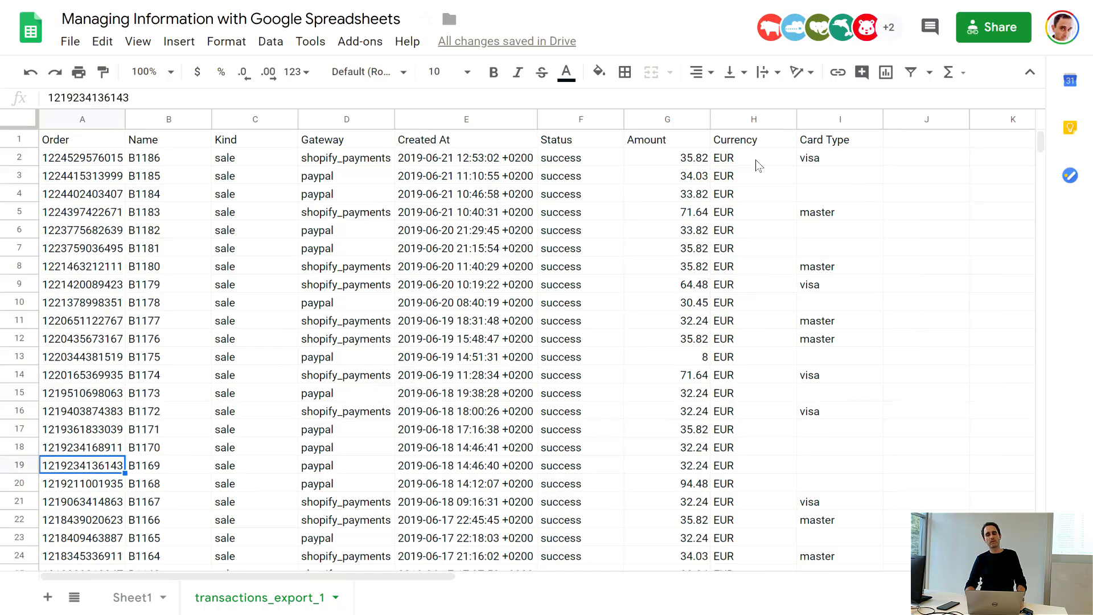
key("Up")
key("Up")
key("Up")
key("Up")
key("Up")
key("Up")
key("Up")
key("Up")
key("Up")
key("Up")
key("Up")
key("Up")
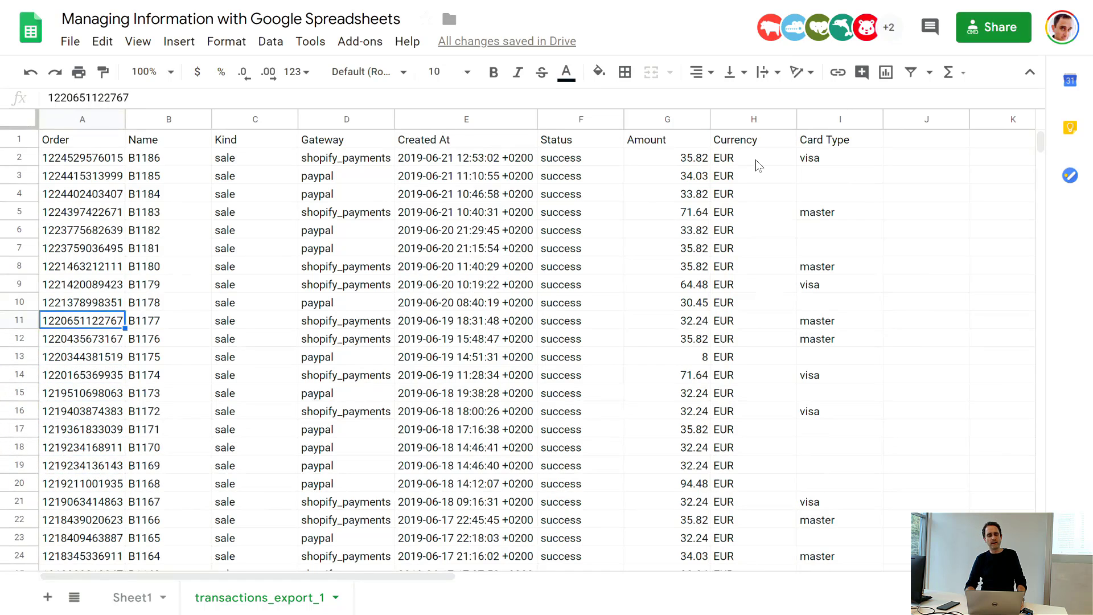
key("Up")
key("Up")
key("Up")
key("Up")
key("Up")
key("Up")
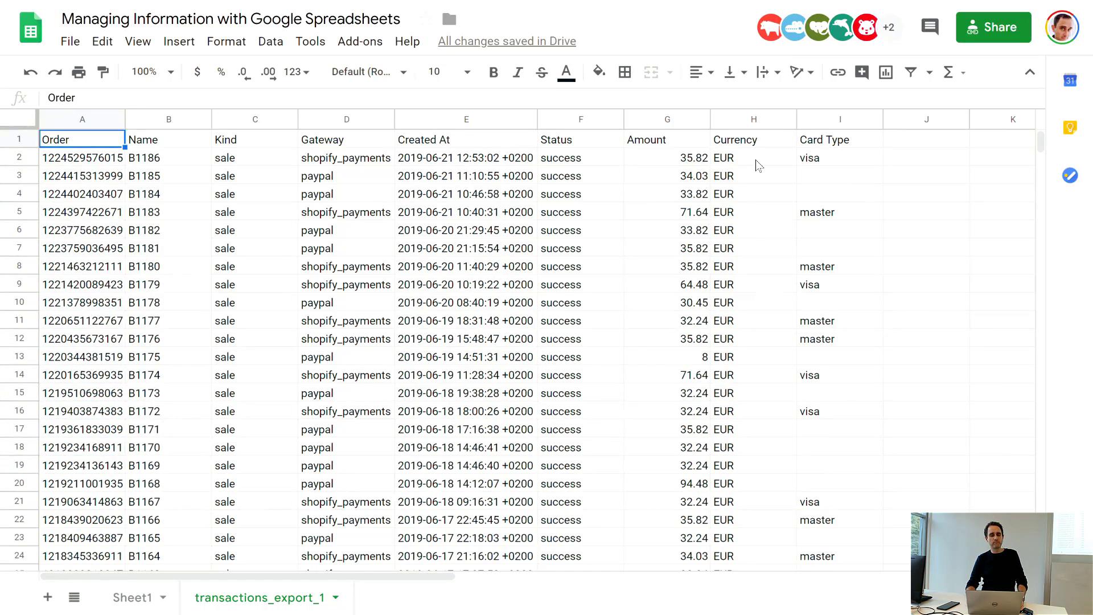
key("shift+Right")
key("shift+Right")
key("shift+Right")
key("shift+Right")
key("shift+Right")
key("shift+Right")
key("shift+Right")
key("shift+Right")
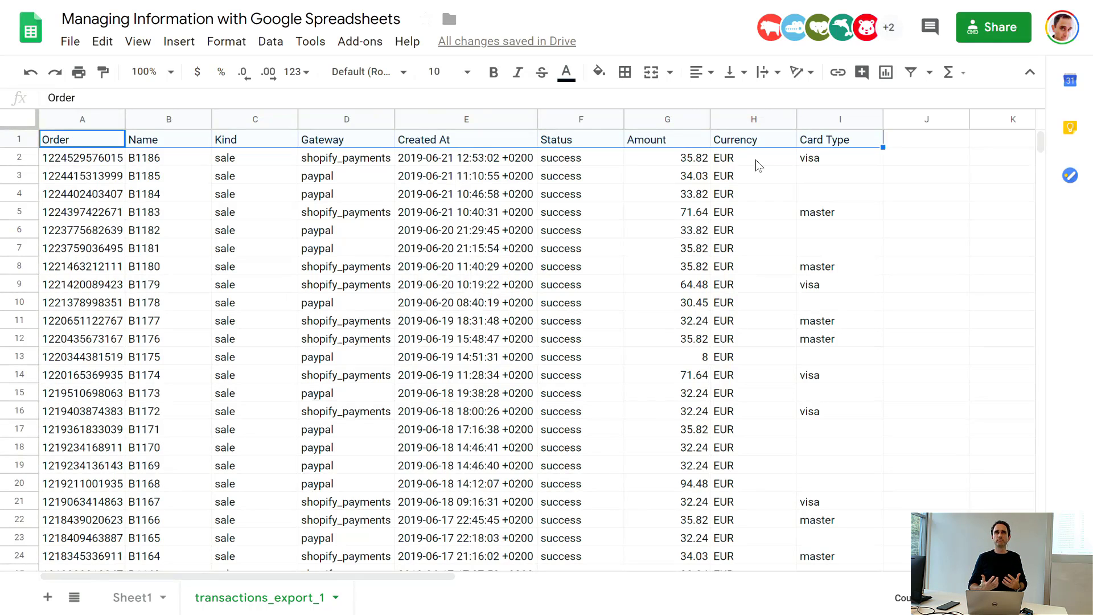
Step: Examine the first records' Status, Created At, Gateway, Kind, Name and Order values together with their column headers
left_click(594, 159)
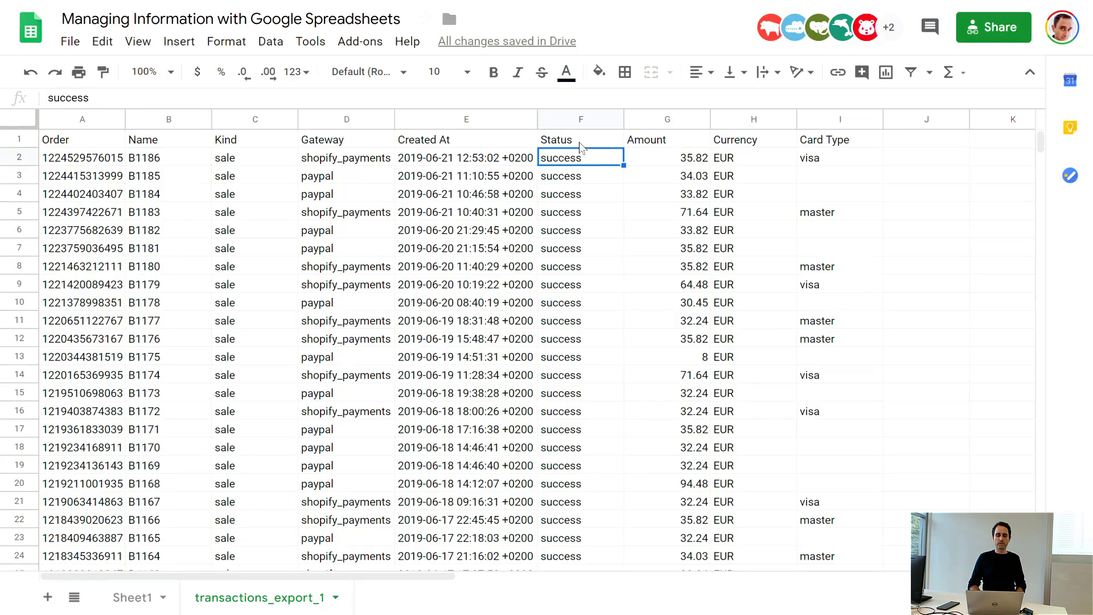
left_click(579, 142)
left_click(481, 158)
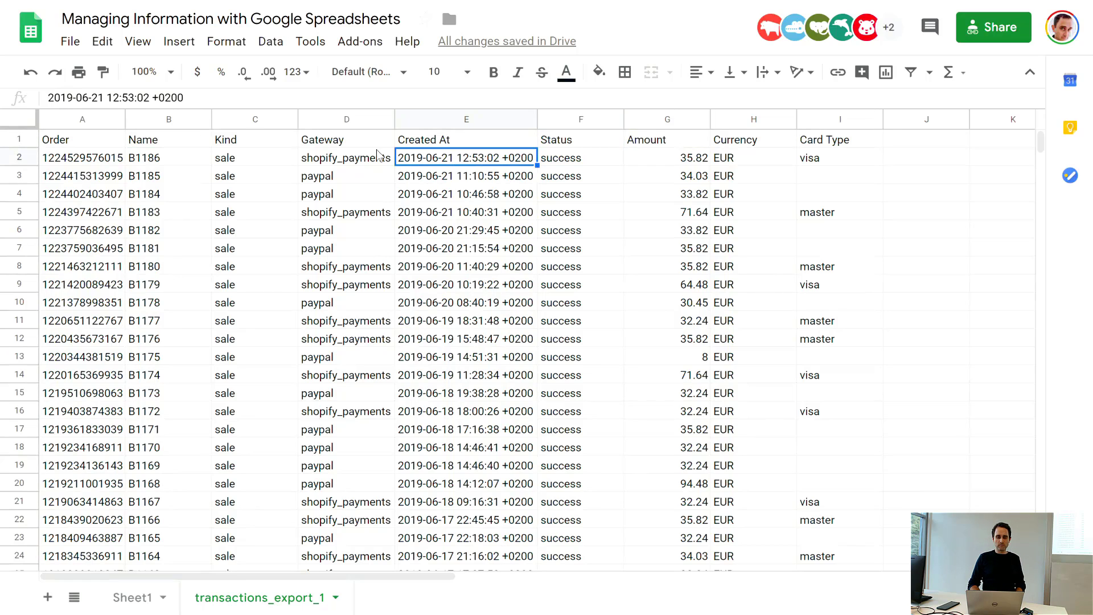
left_click(317, 175)
left_click(270, 159)
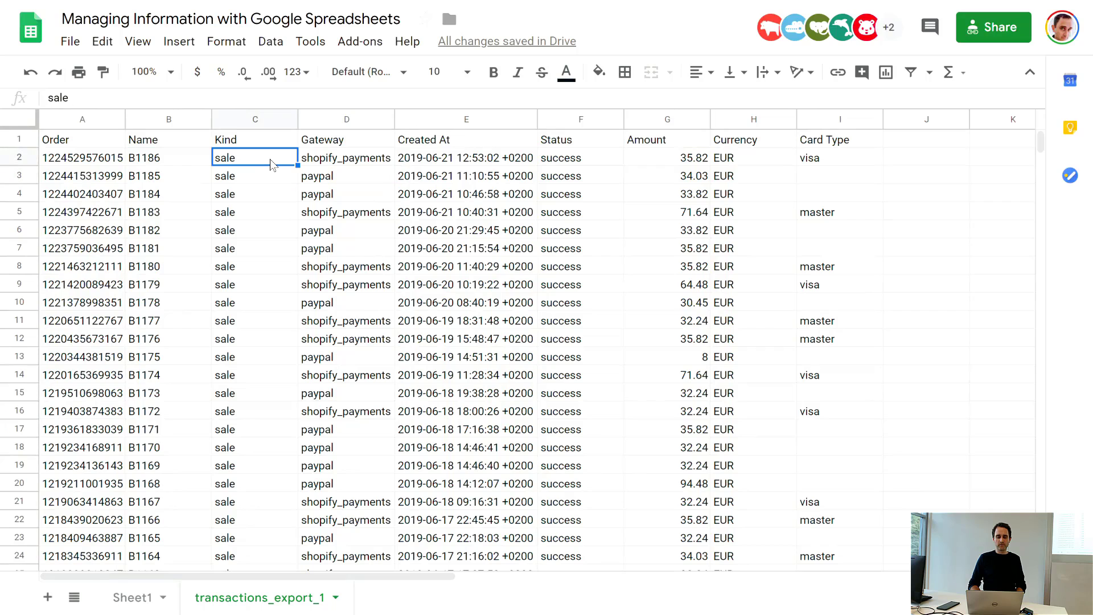
key("Left")
key("Left")
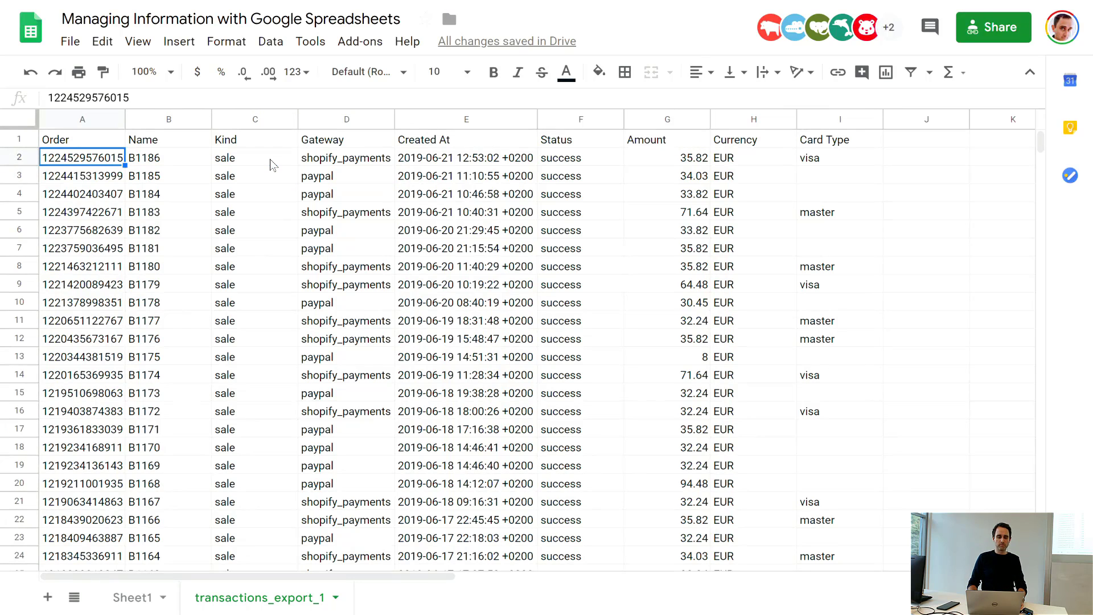
key("Up")
key("Down")
key("Right")
key("Up")
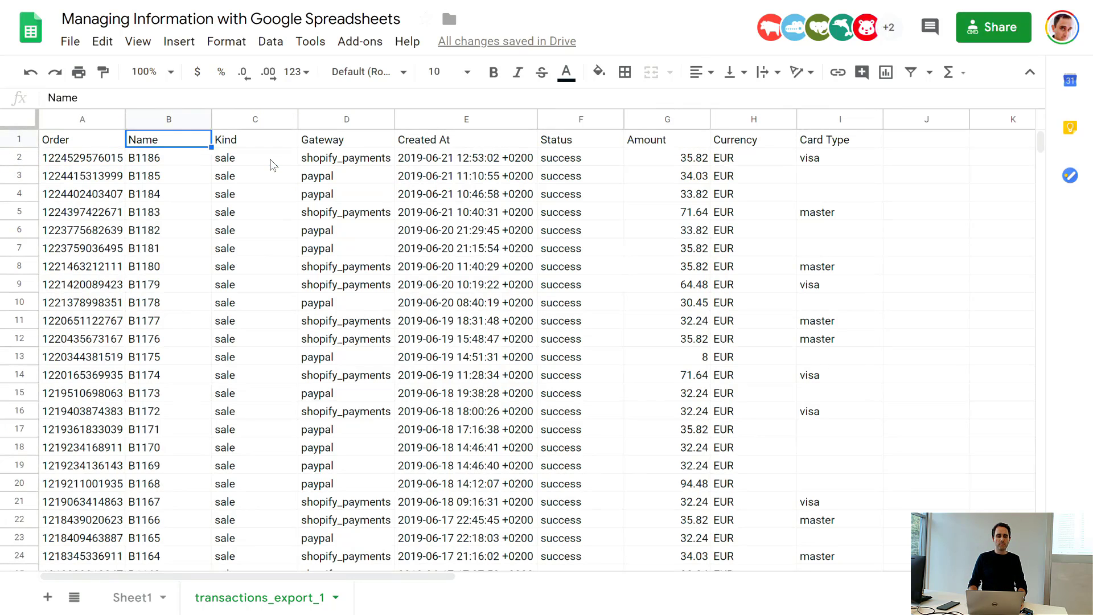
Step: Select the header row together with the first six records, range A1:I7
key("Left")
key("shift+Right")
key("shift+Right")
key("shift+Right")
key("shift+Right")
key("shift+Right")
key("shift+Right")
key("shift+Right")
key("shift+Right")
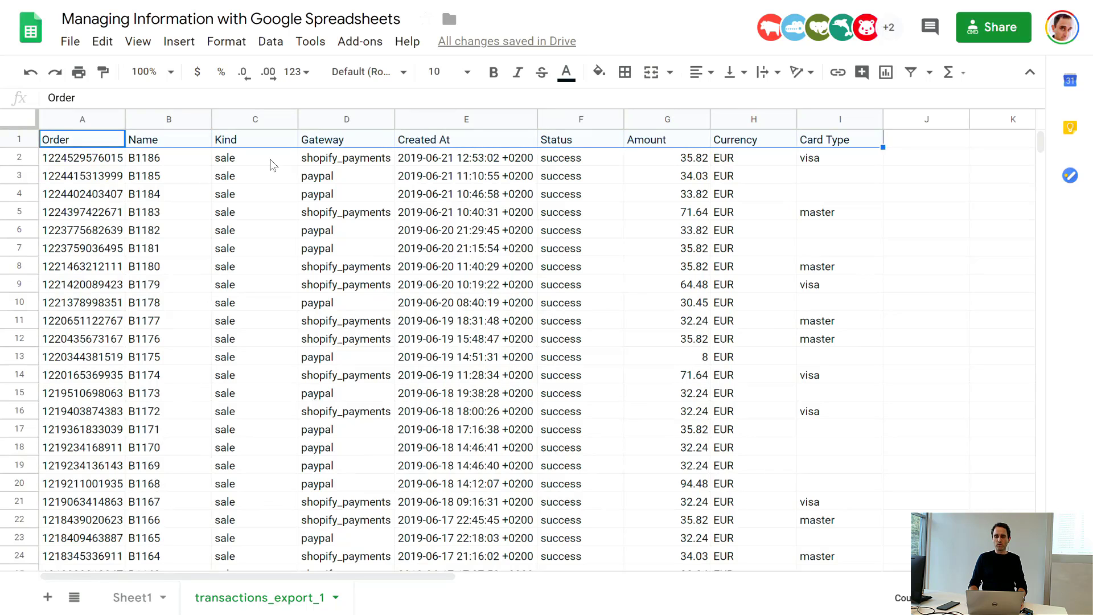
key("shift+Down")
key("shift+Down")
key("shift+Down")
key("shift+Down")
key("shift+Down")
key("shift+Down")
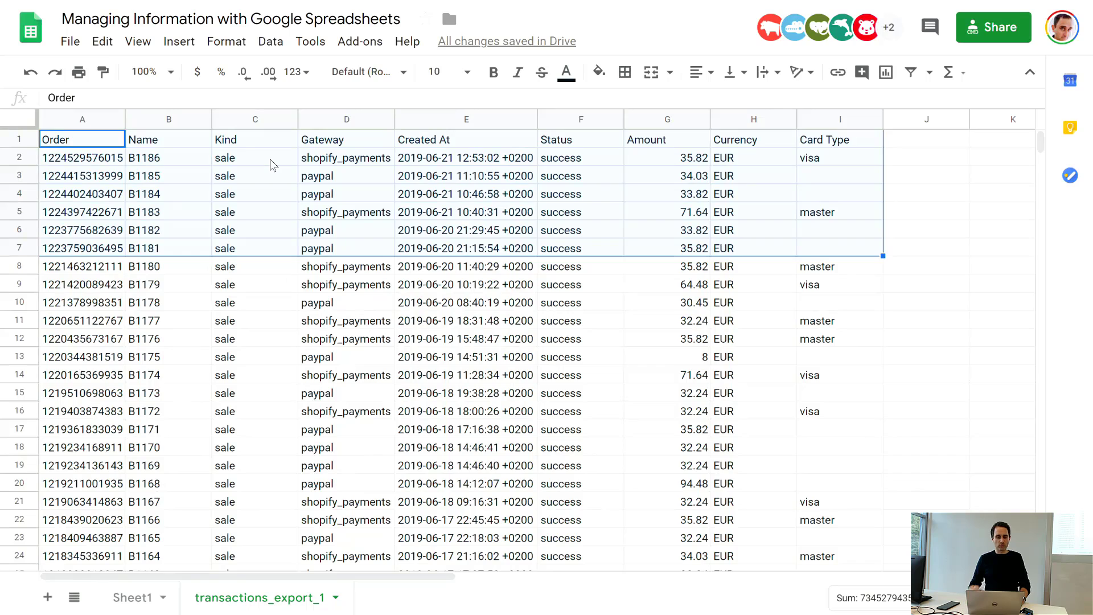
Step: Switch to Visual Studio Code with the raw transactions_export_1.csv file and maximize its window
key("alt+Tab")
key("alt+Tab")
key("alt+Tab")
key("alt+Tab")
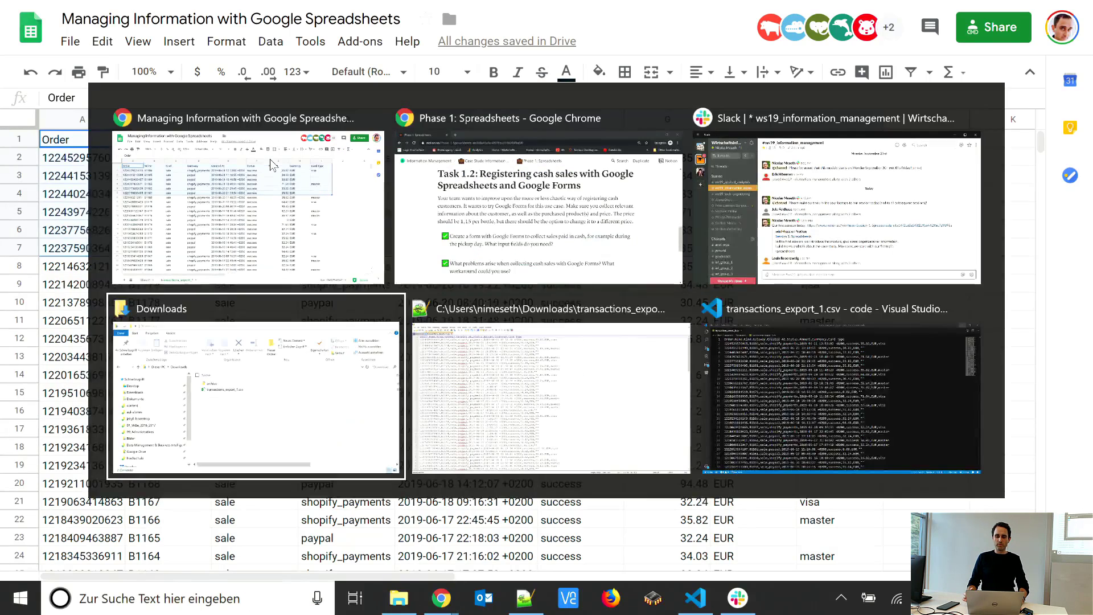
key("alt+Tab")
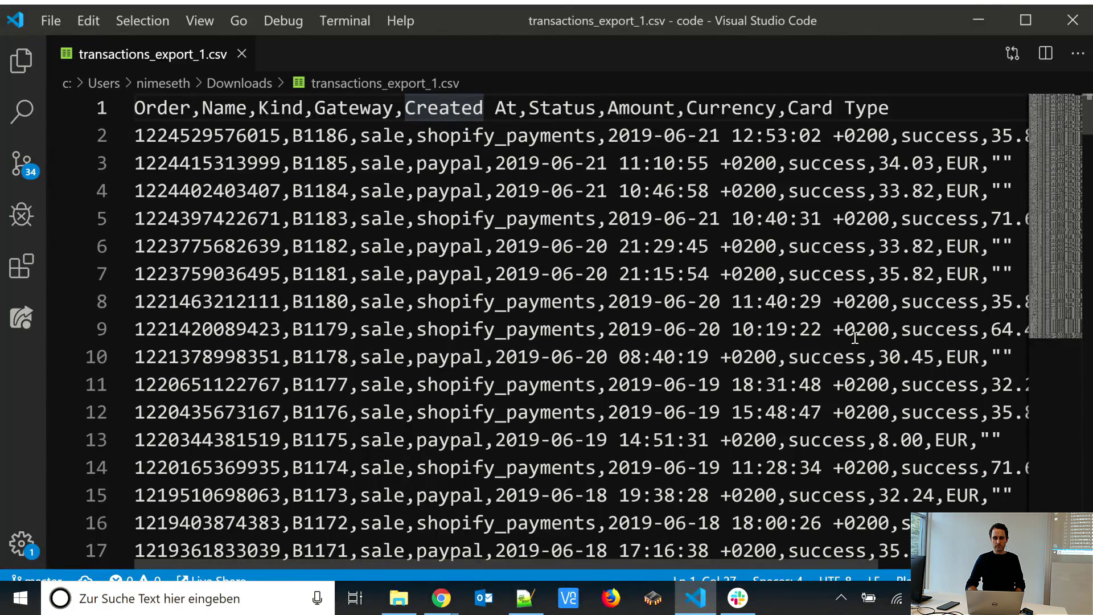
left_click(1024, 19)
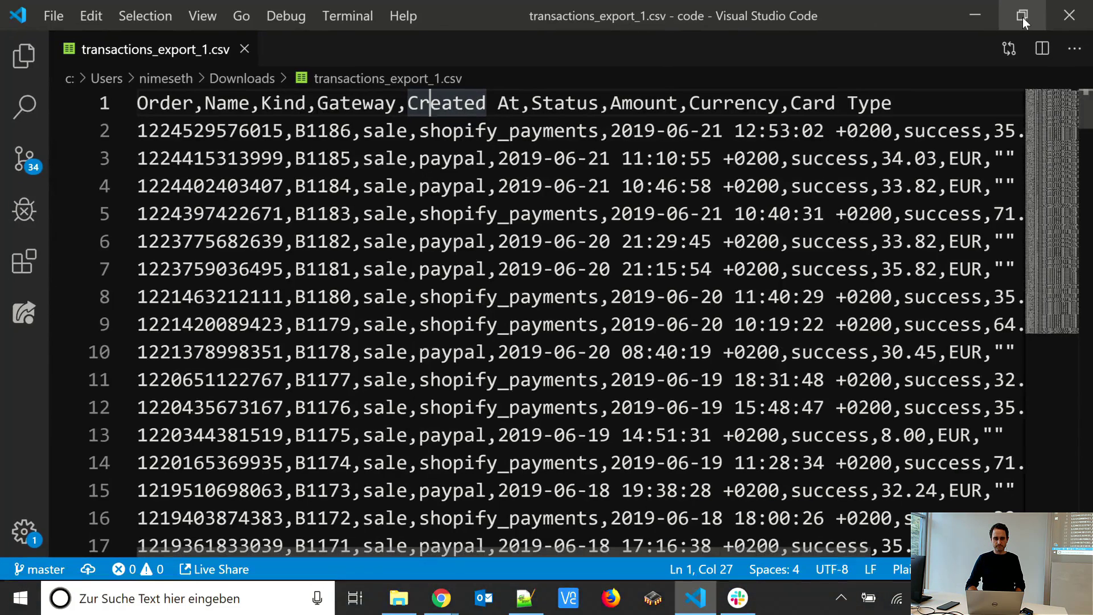
Step: Examine how commas separate the header names and the values of each record in the raw CSV text
left_click(567, 243)
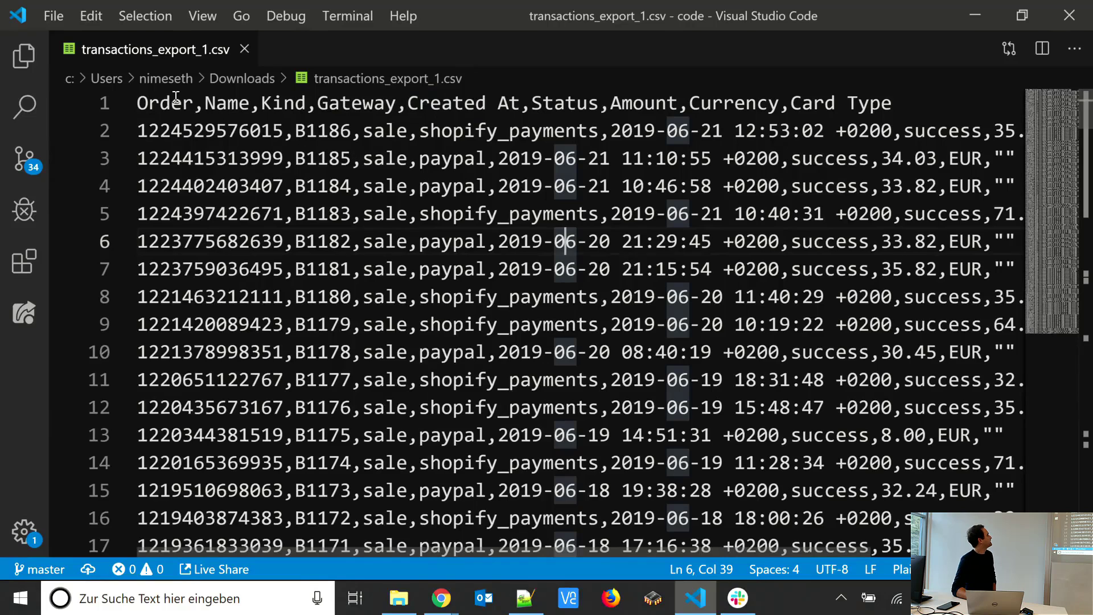
double_click(285, 132)
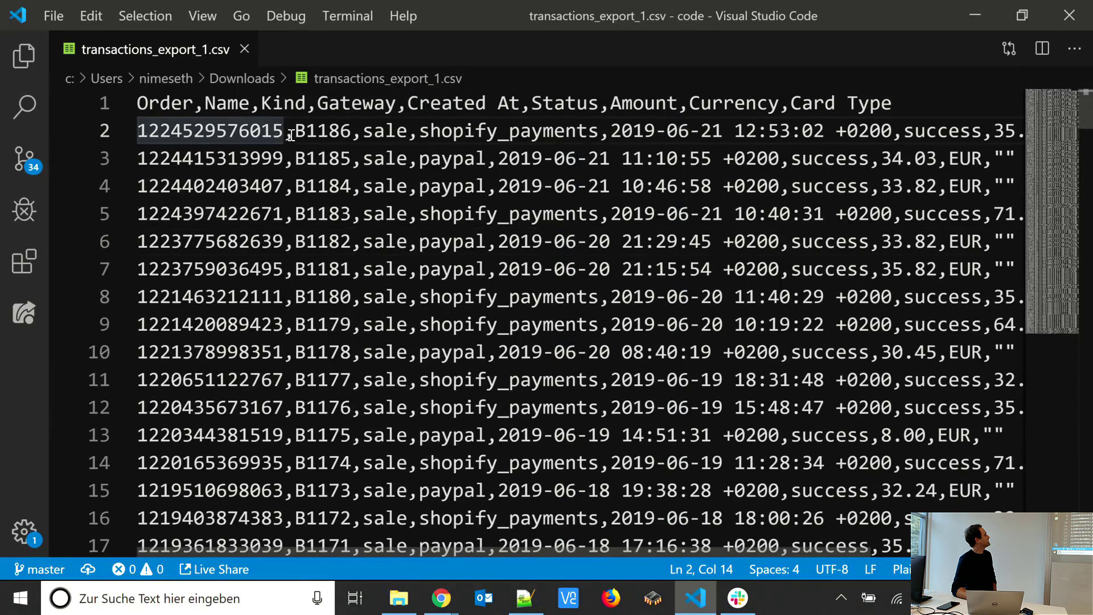
left_click_drag(193, 103, 265, 102)
key("ctrl+Right")
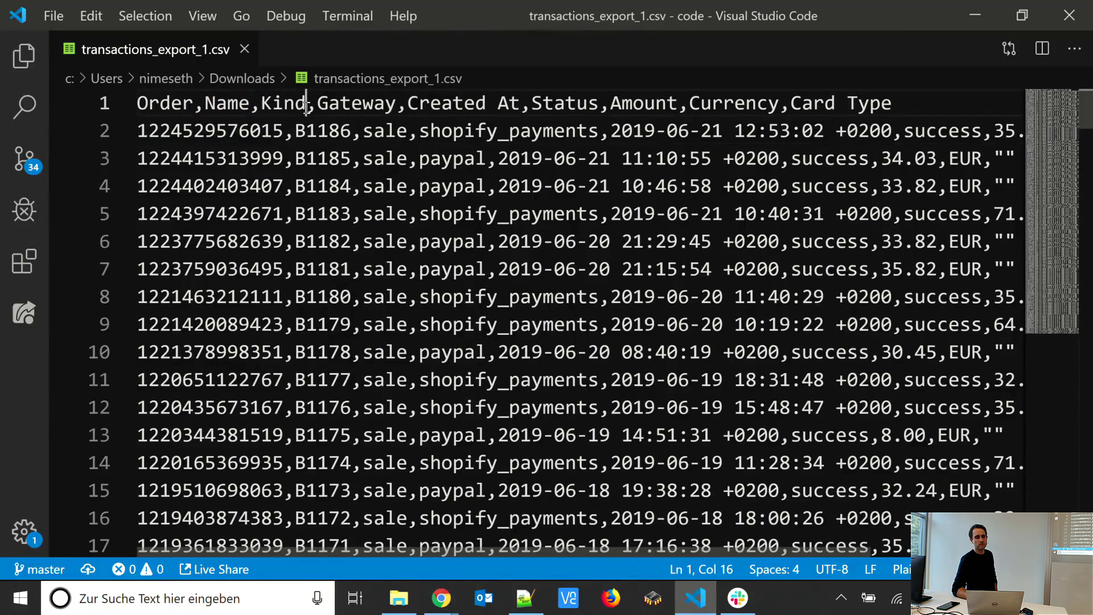
scroll(281, 126, "down", 4)
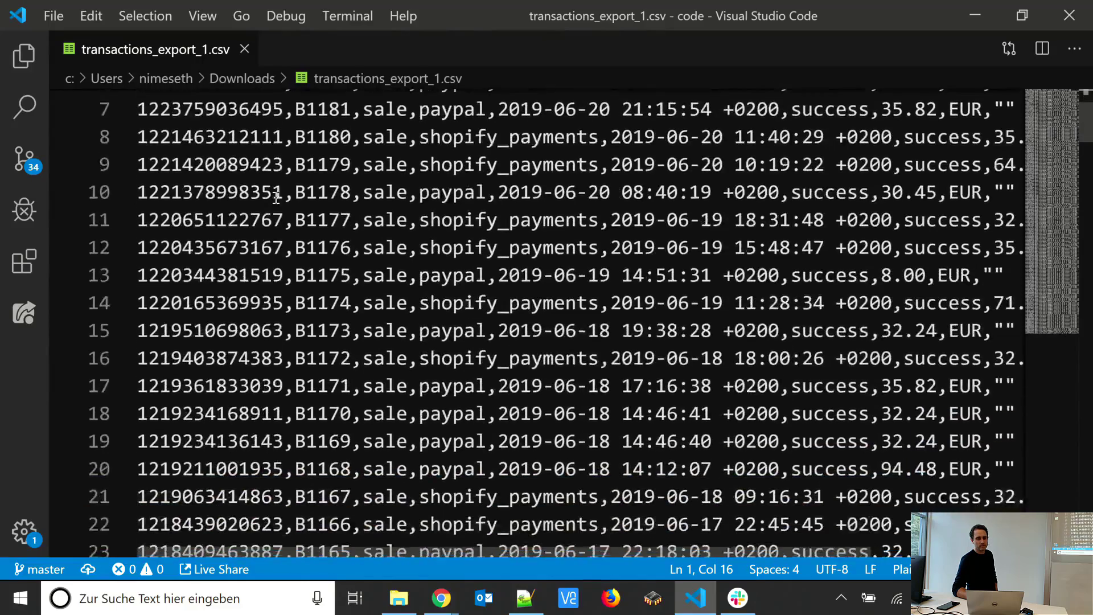
scroll(276, 197, "down", 2)
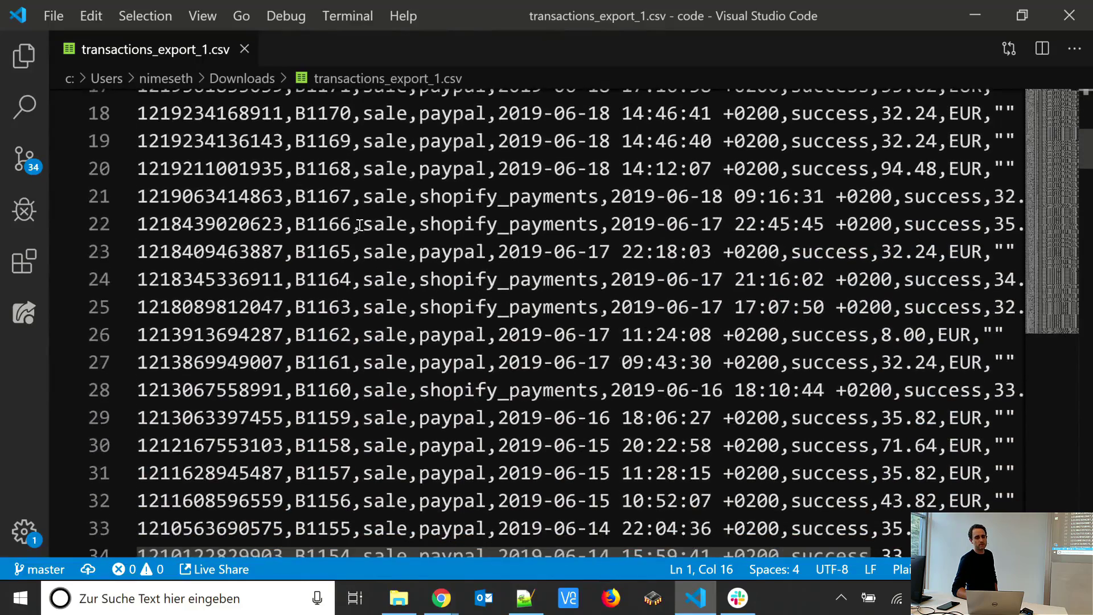
left_click(359, 225)
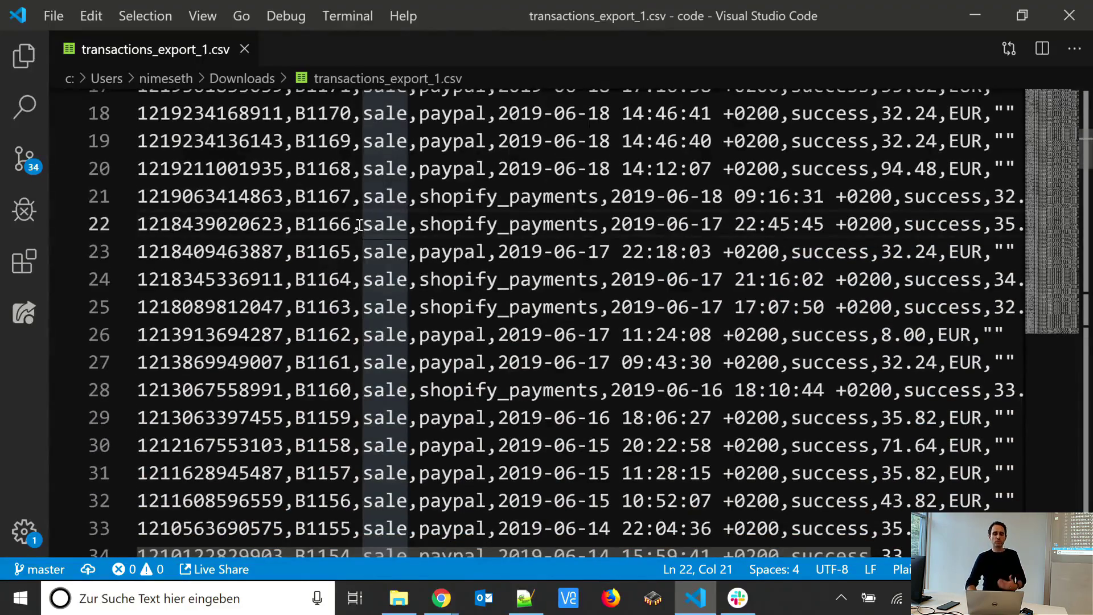
Step: Switch back to the Google Sheets spreadsheet and examine the first record's Gateway, Card Type and Currency cells
key("alt+Tab")
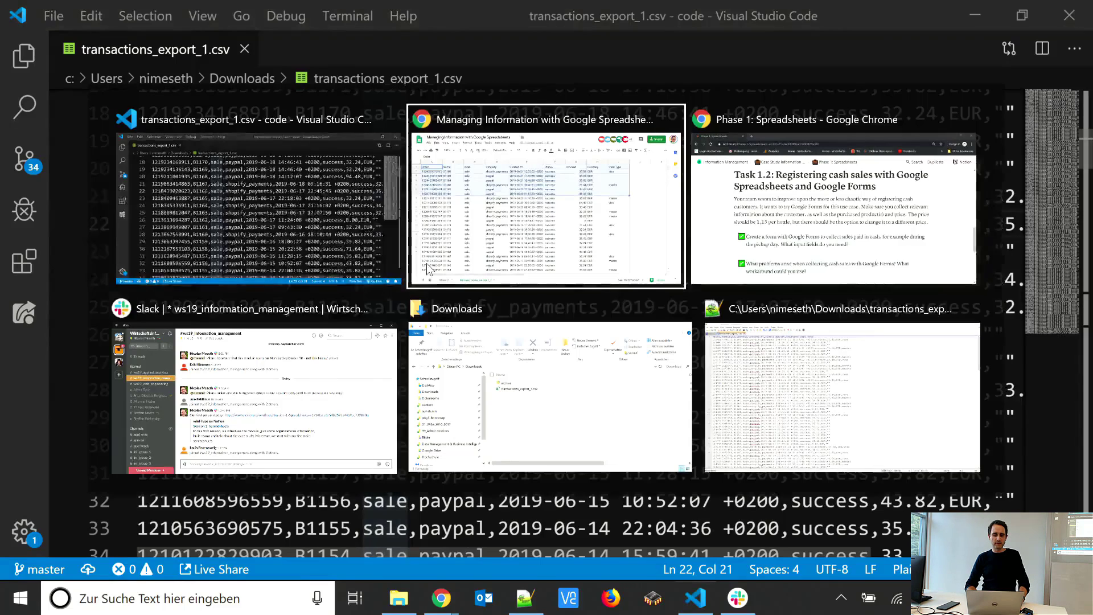
left_click(493, 357)
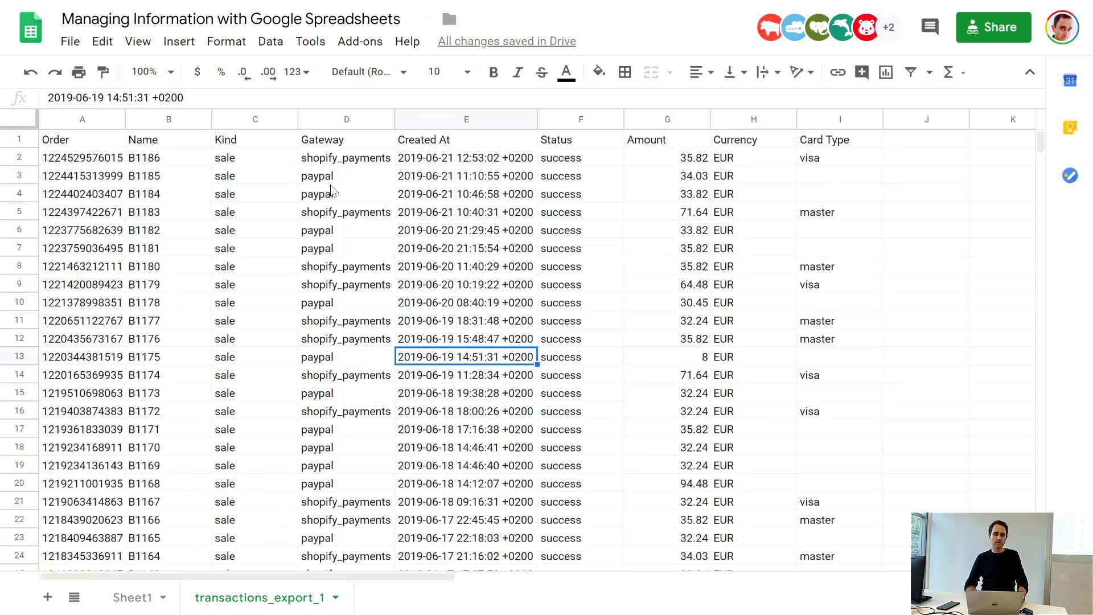
left_click(319, 165)
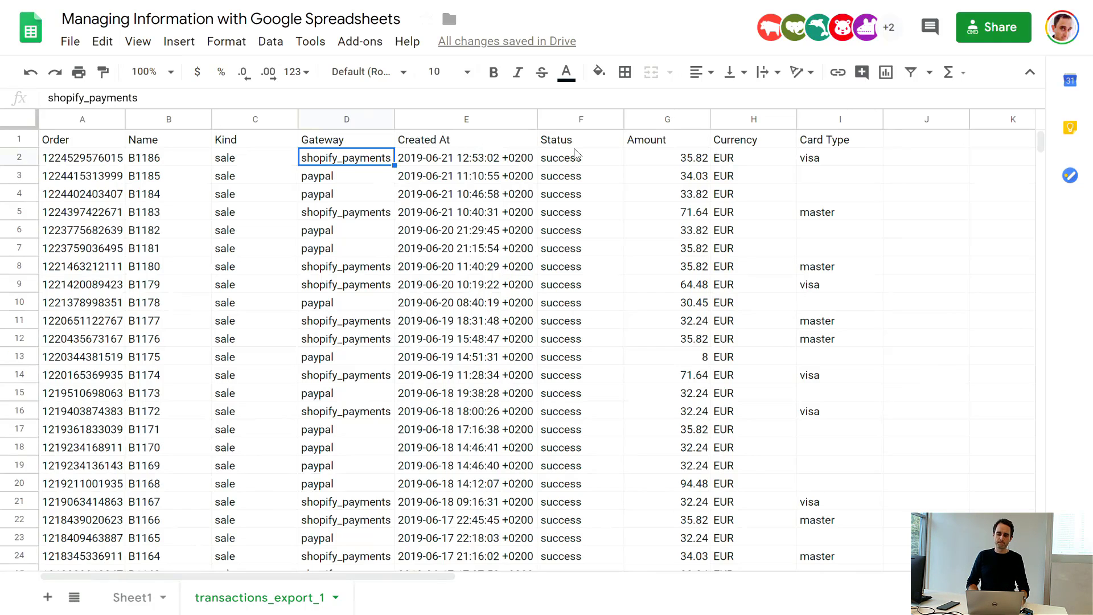
left_click(800, 162)
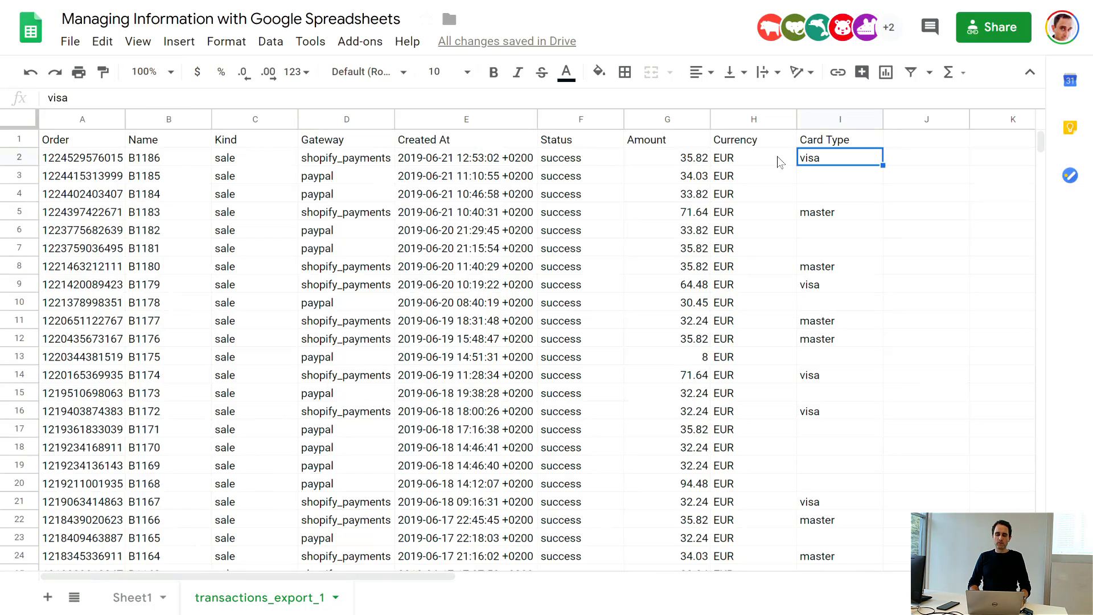
left_click(772, 165)
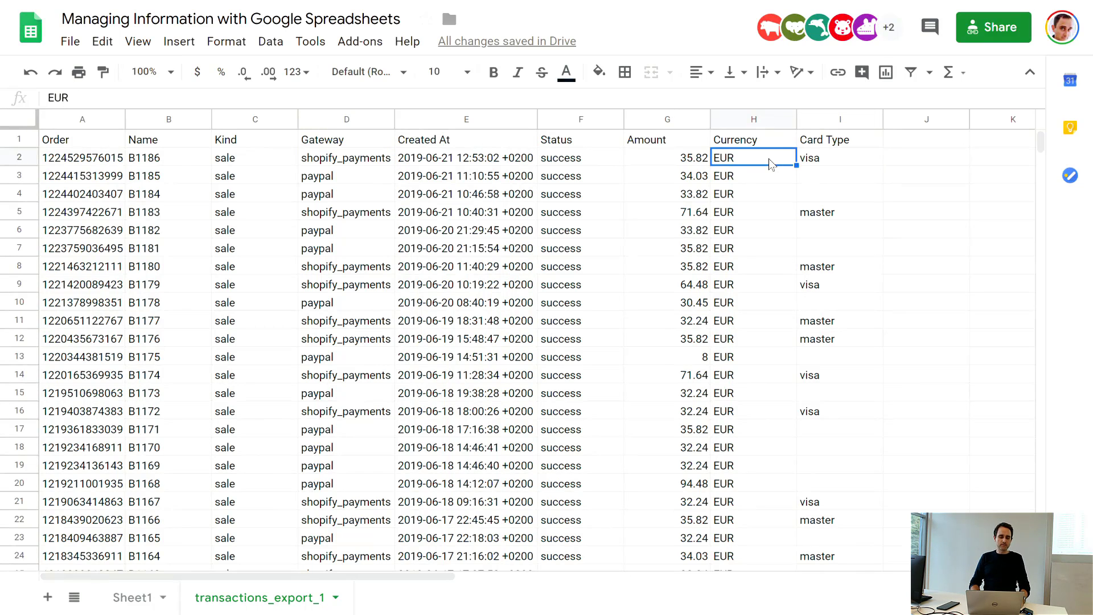
Step: Rename the transactions_export_1 sheet as raw_data and move it in front of Sheet1
double_click(241, 603)
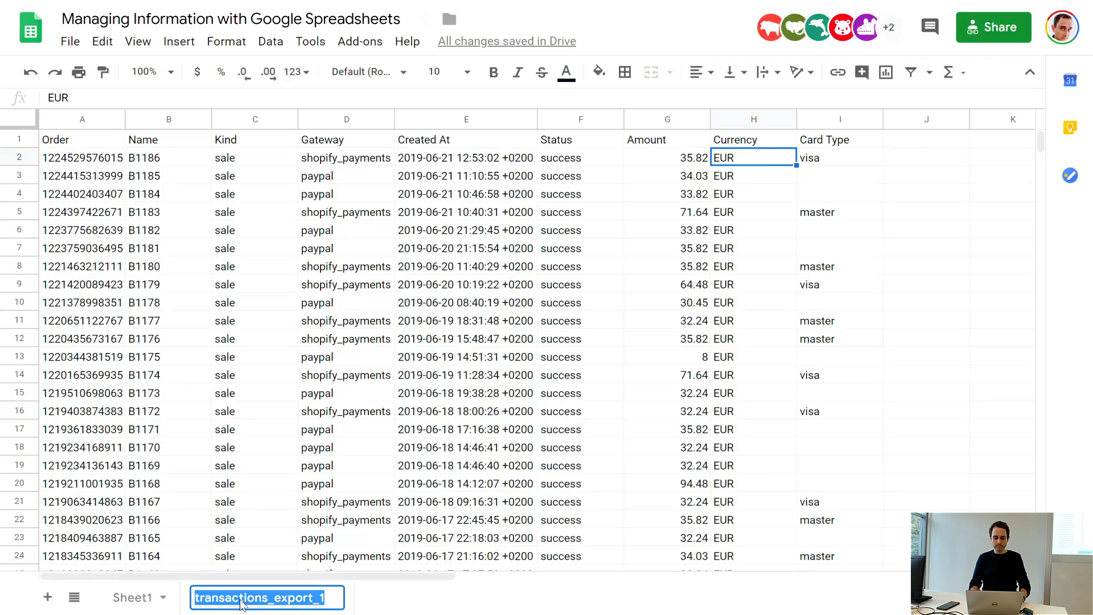
type("raw_dat")
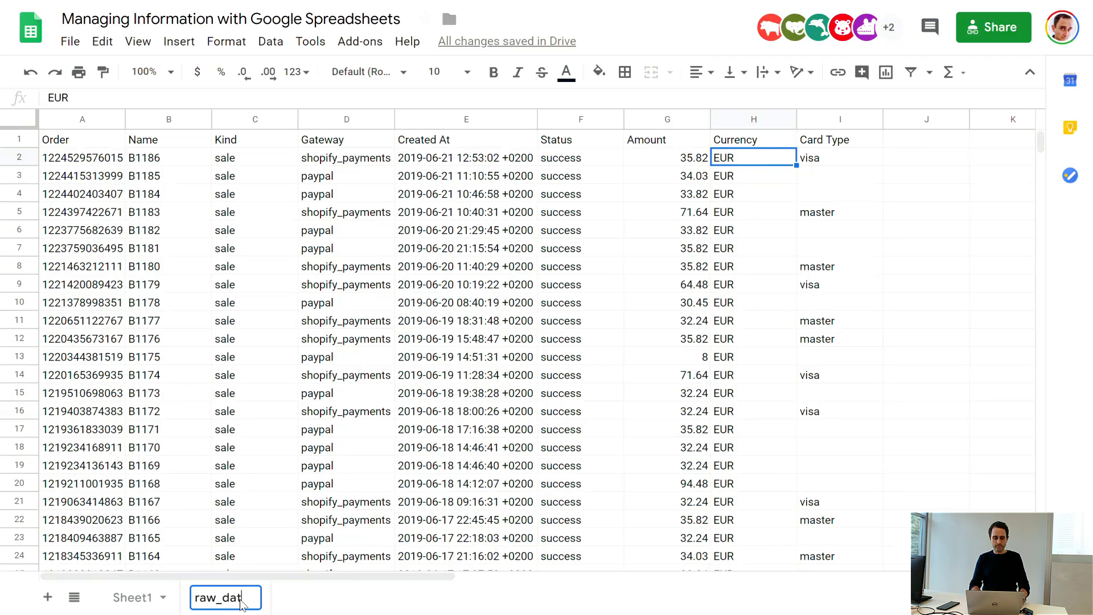
type("a")
key("Return")
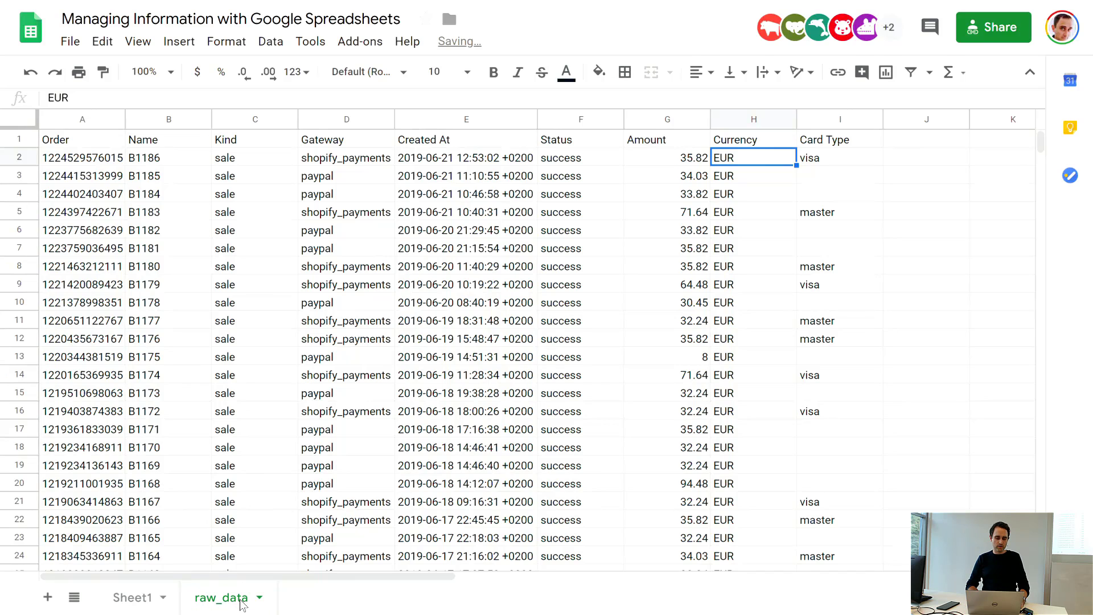
left_click_drag(240, 604, 143, 602)
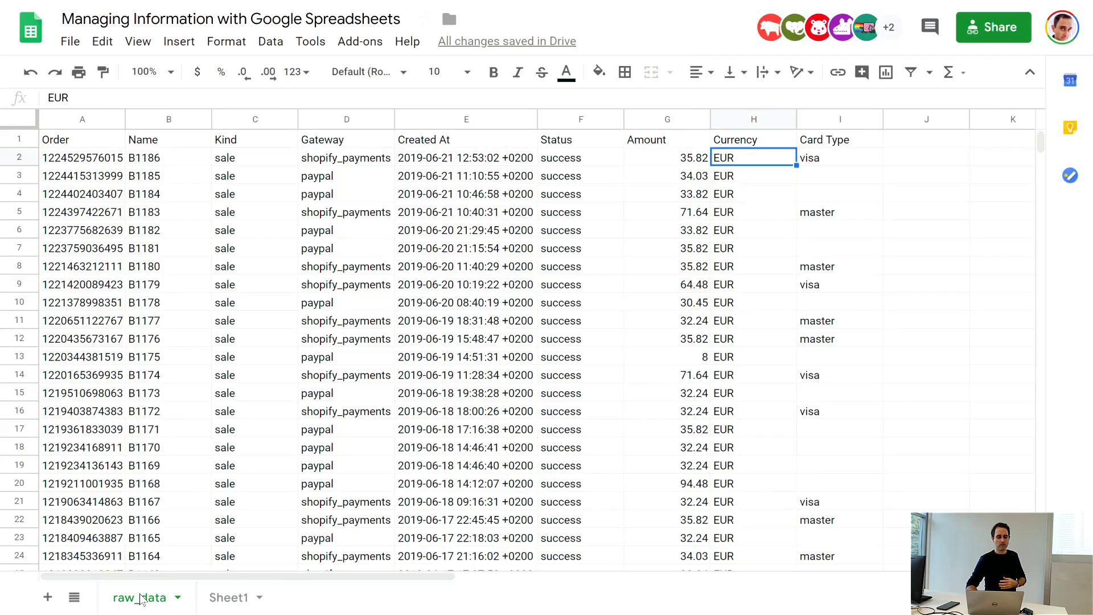
left_click(225, 600)
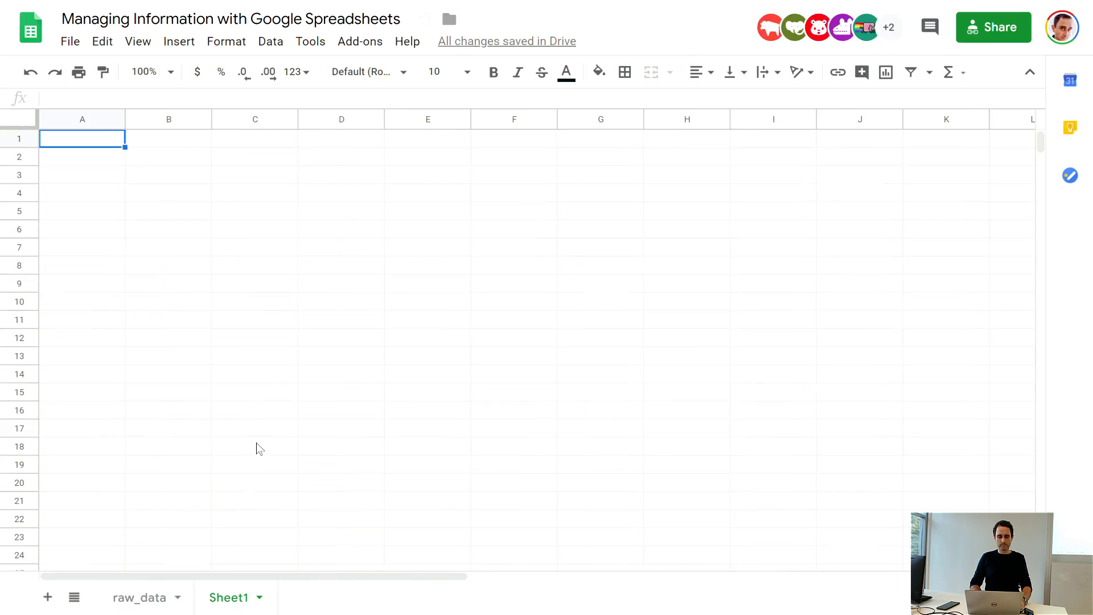
left_click(288, 381)
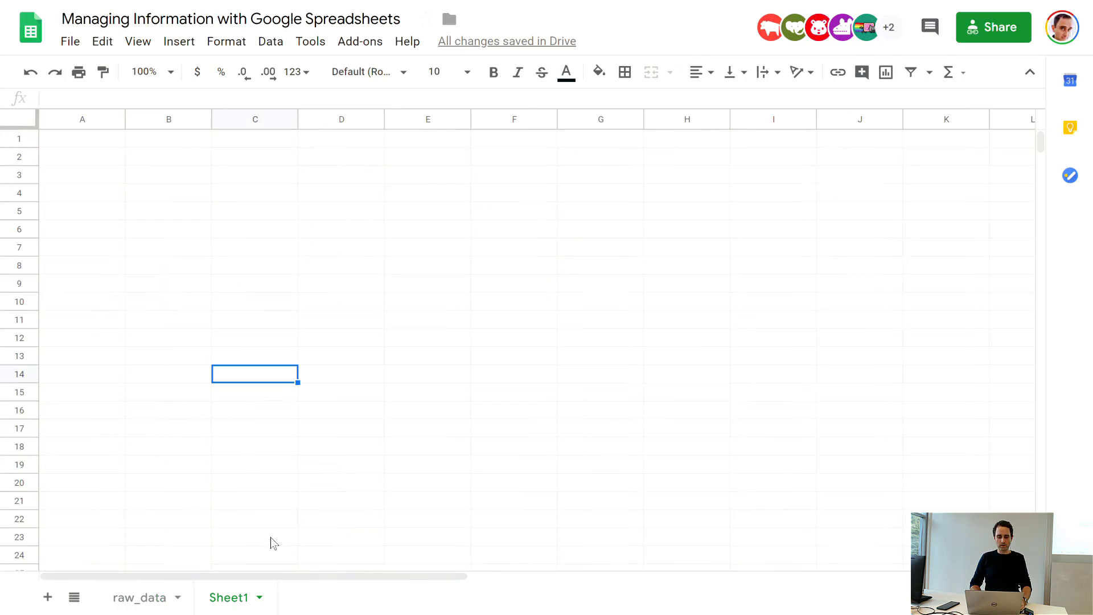
left_click(158, 605)
left_click(366, 345)
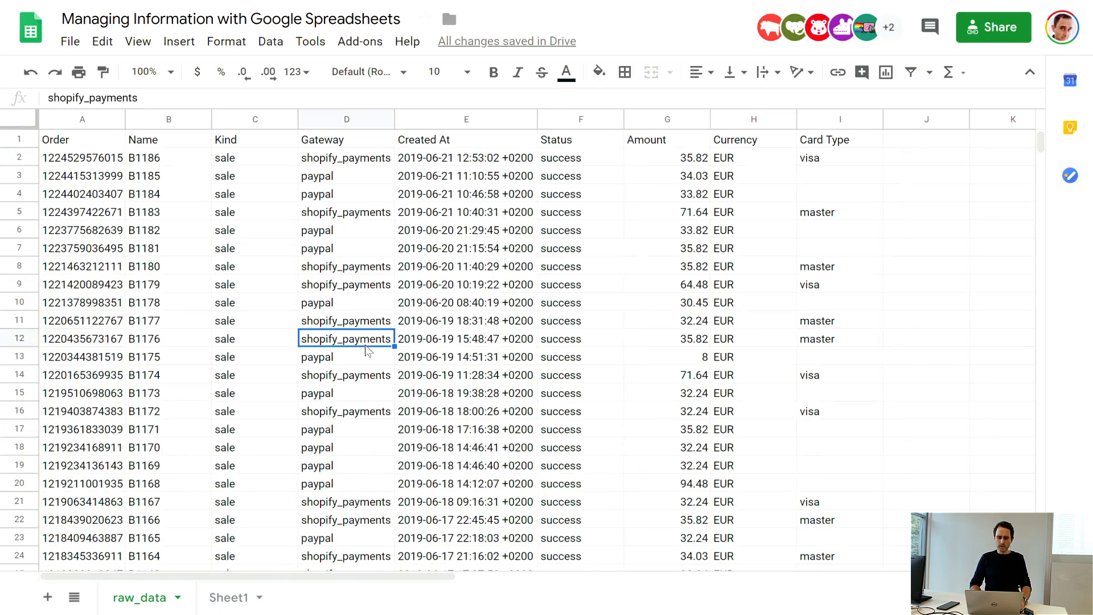
left_click(362, 161)
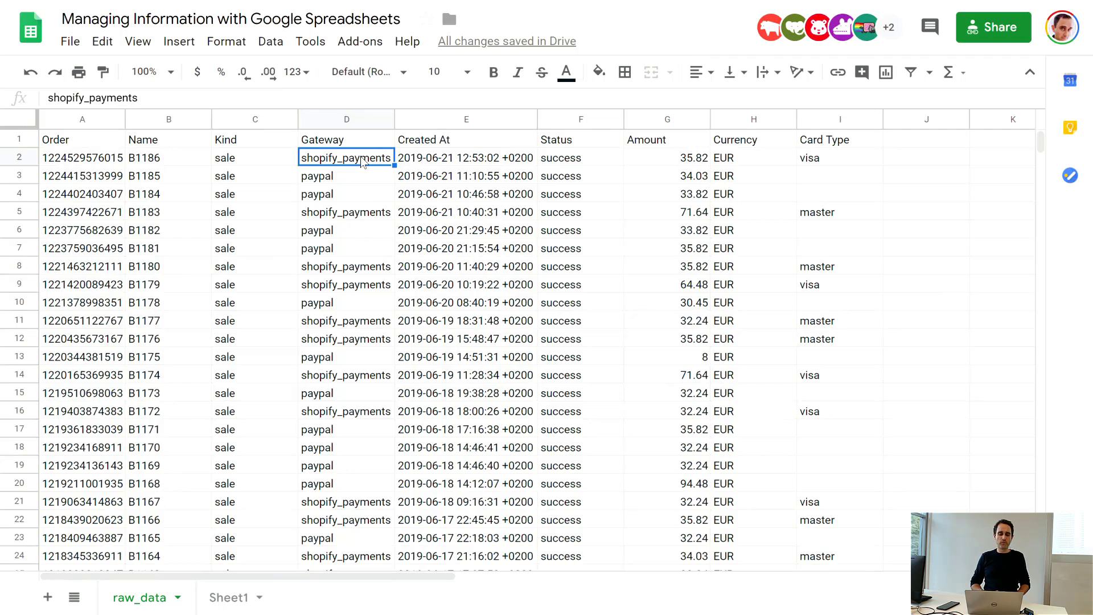
Step: Copy the entire table from the raw_data sheet and paste it into Sheet1 starting at cell A1
left_click(325, 309)
key("ctrl+a")
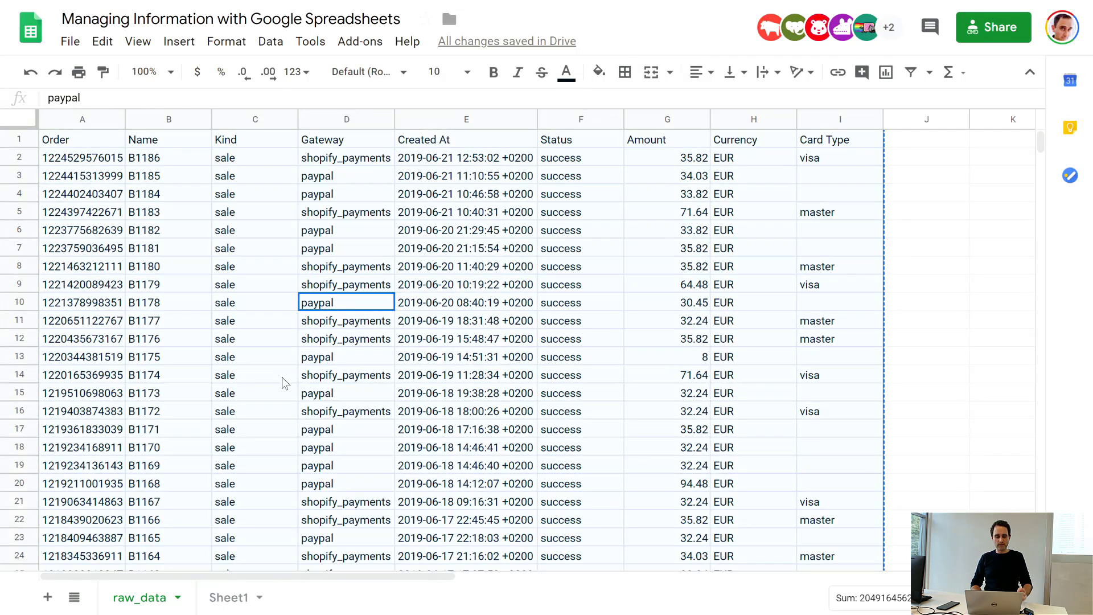
left_click(227, 597)
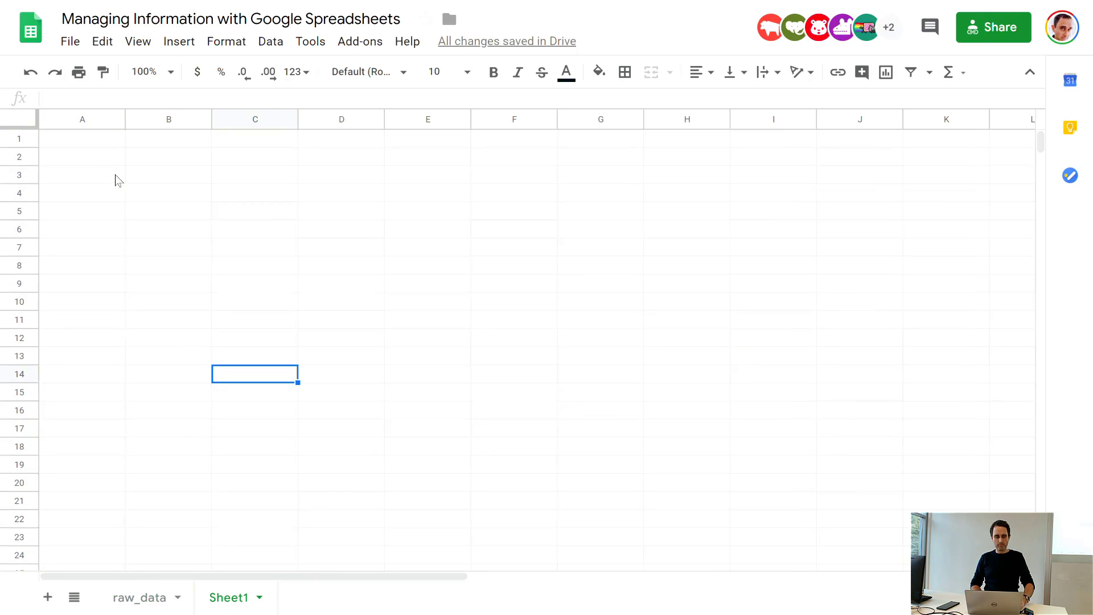
left_click(83, 139)
key("ctrl+v")
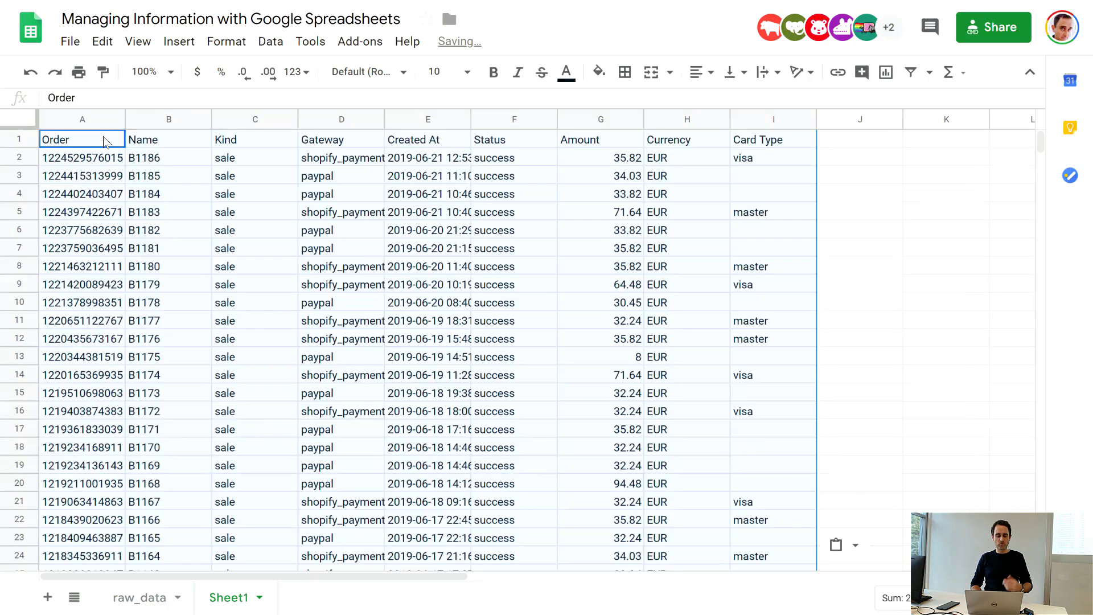
Step: Rename Sheet1, which holds the pasted copy of the table, as processing_data
left_click(155, 597)
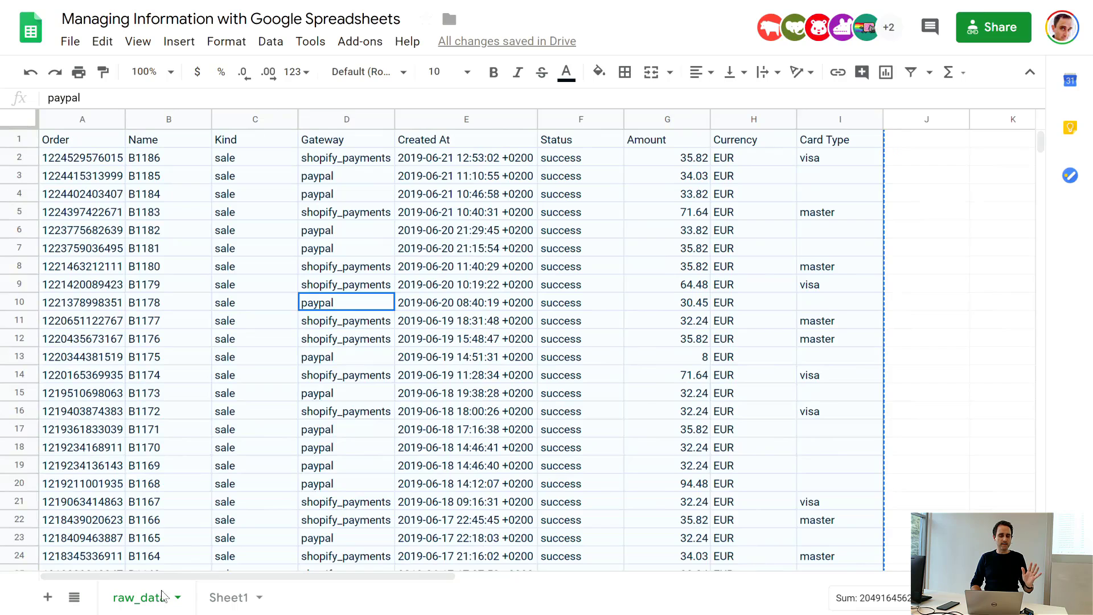
left_click(333, 448)
left_click(229, 597)
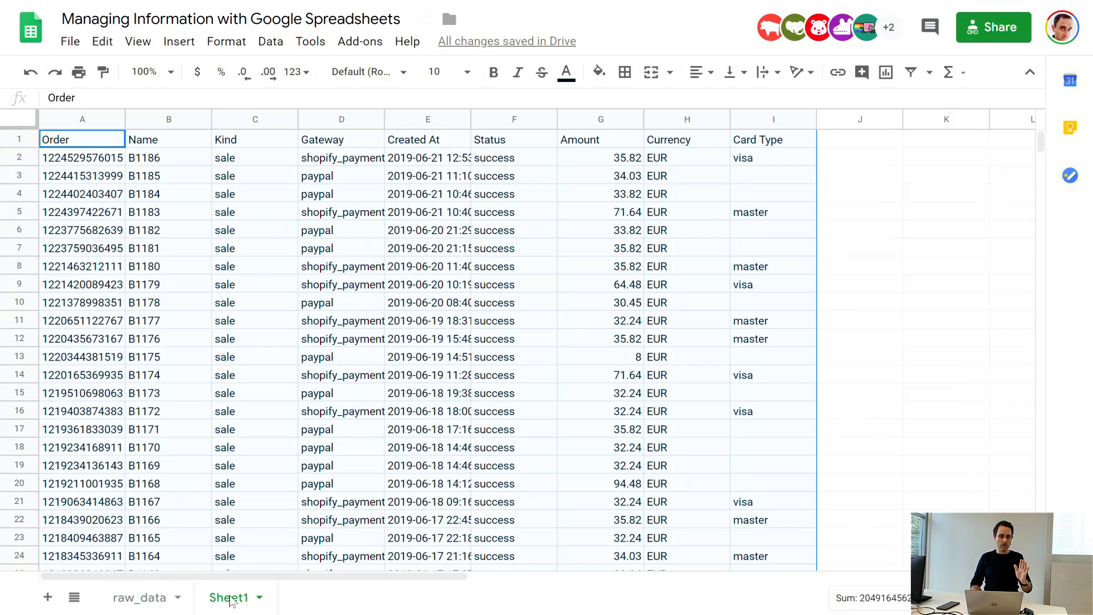
double_click(230, 598)
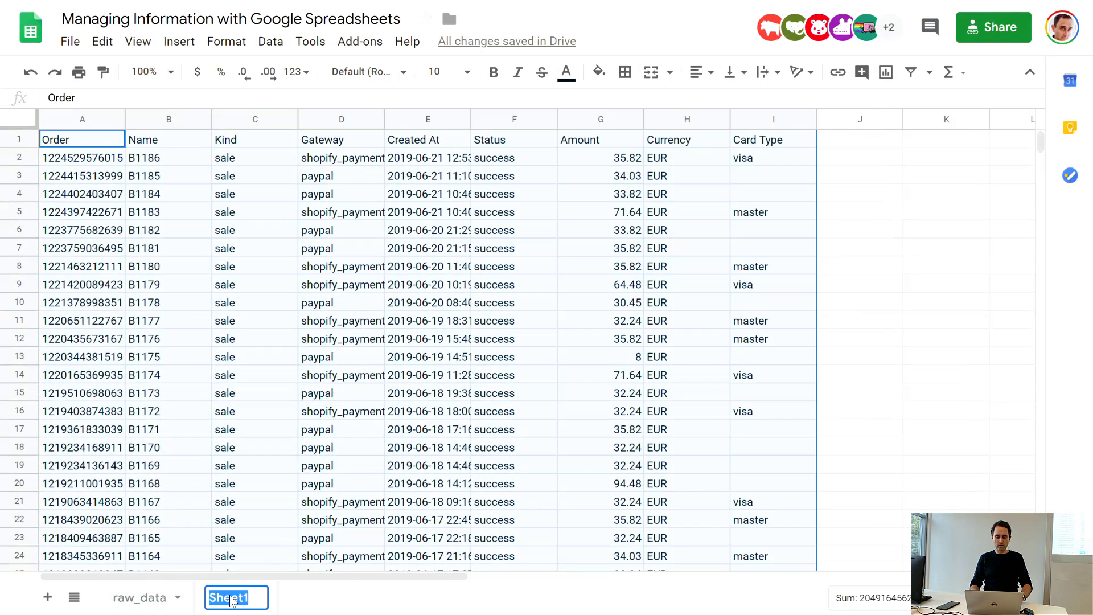
type("processing_")
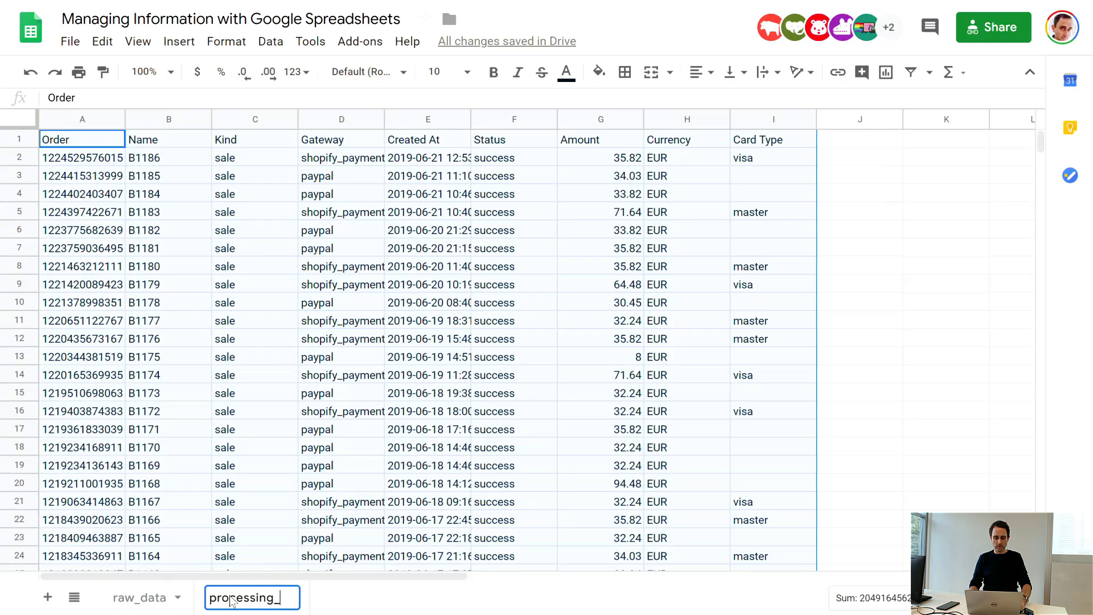
type("data")
key("Return")
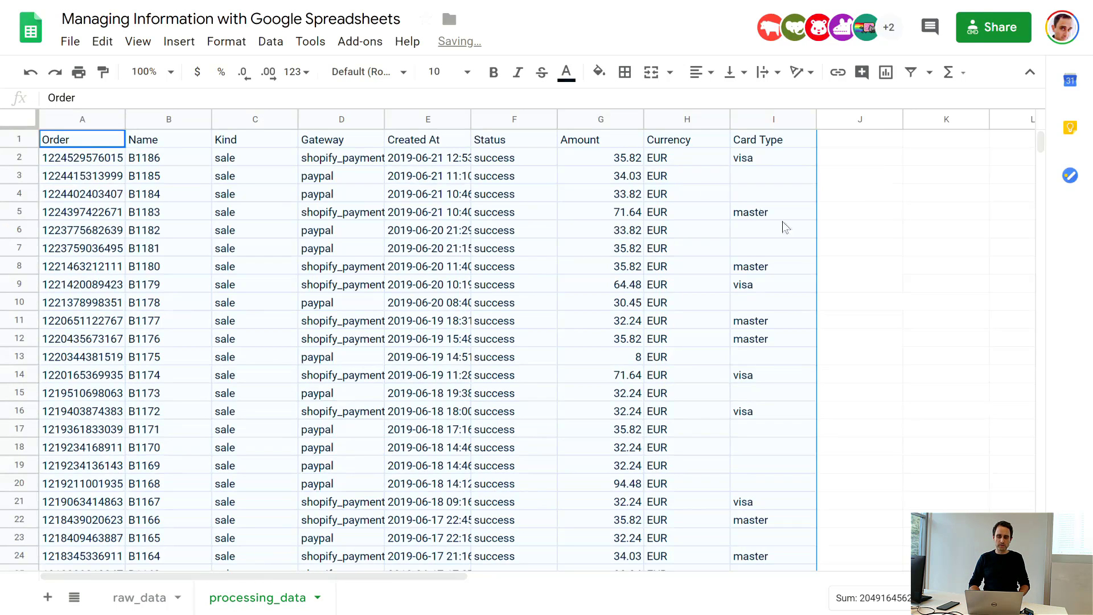
Step: Select the entire table on the processing_data sheet and review its records down to the last row
left_click(862, 206)
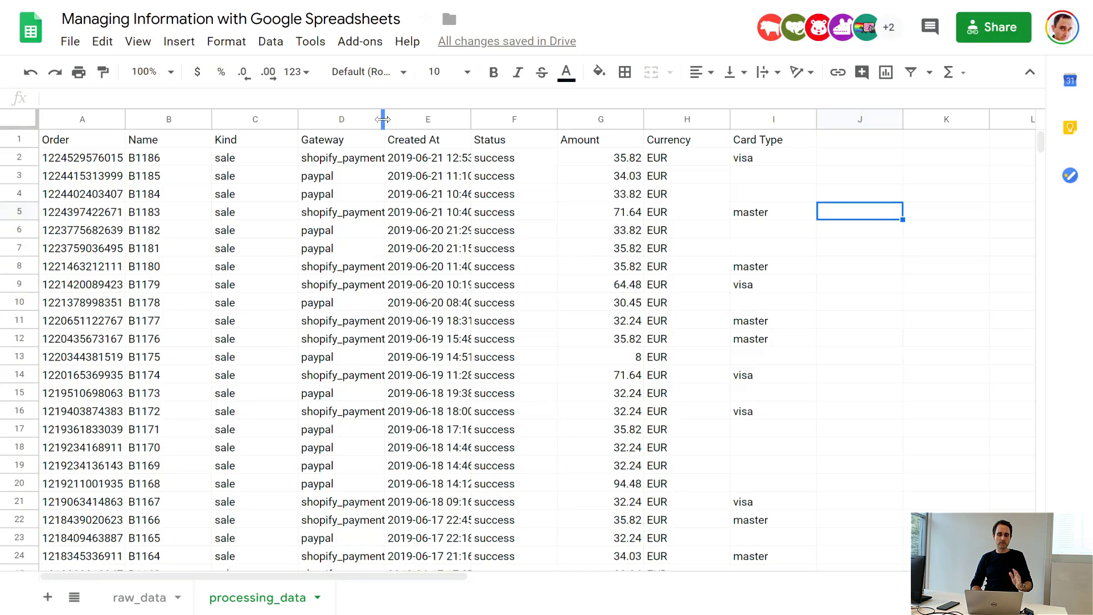
left_click_drag(383, 120, 383, 121)
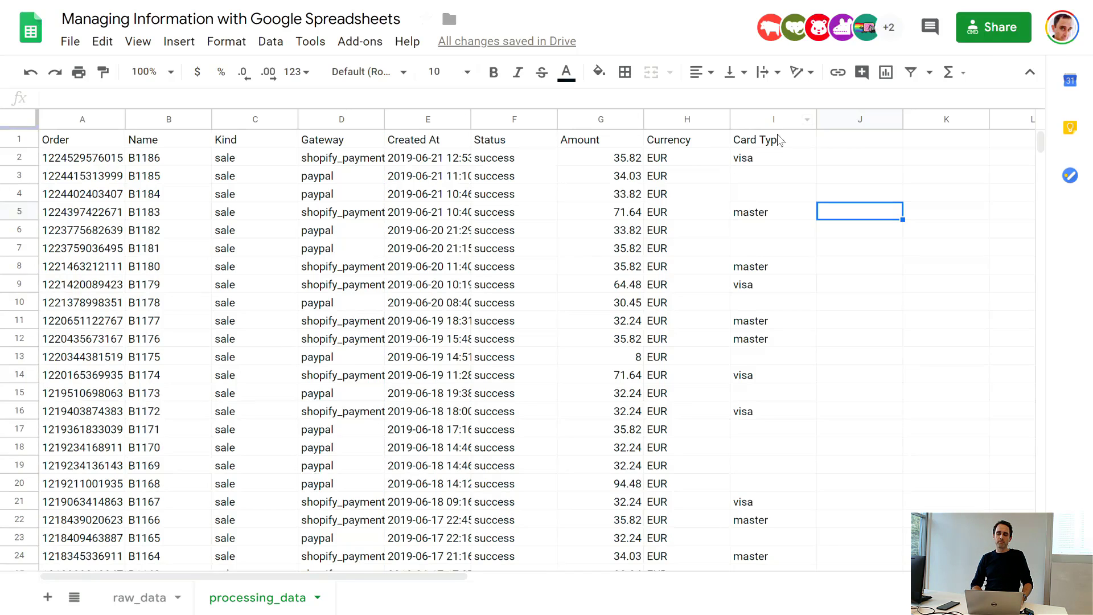
left_click(742, 161)
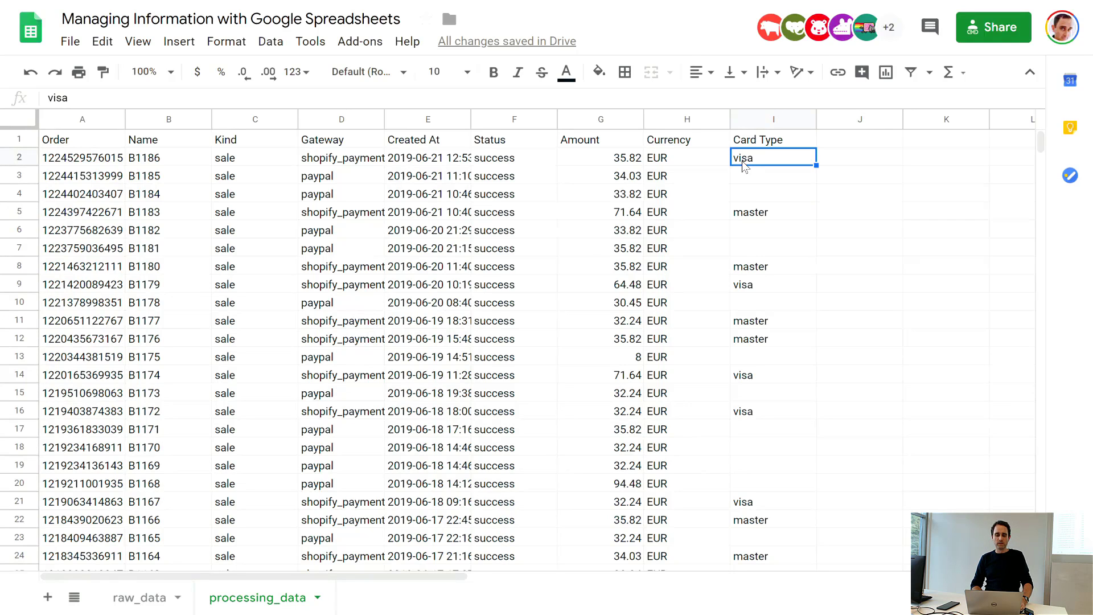
key("ctrl+a")
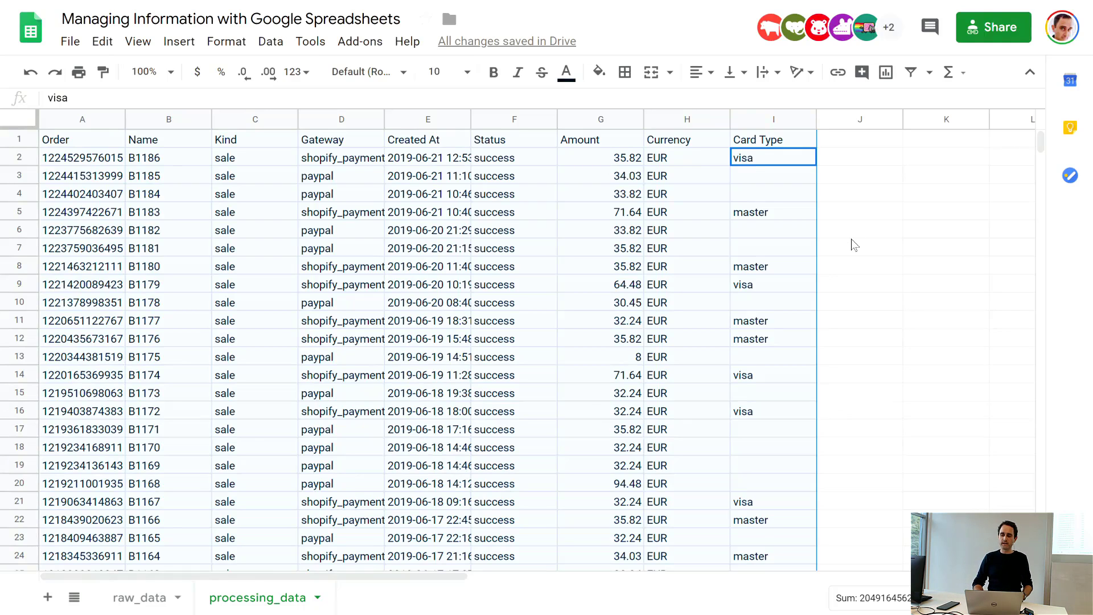
scroll(851, 238, "down", 20)
scroll(851, 239, "down", 20)
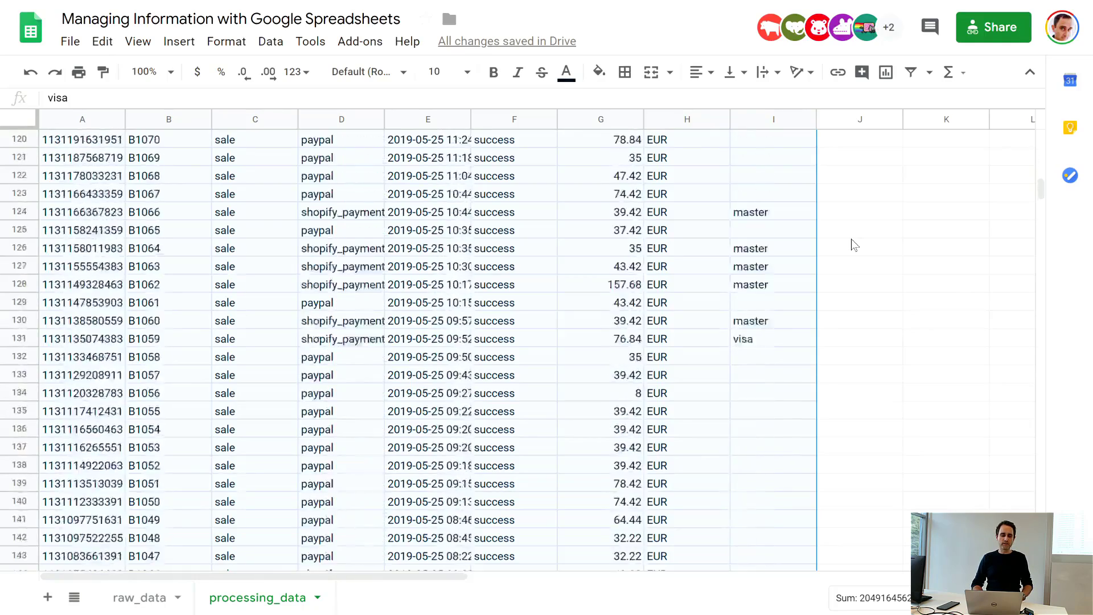
scroll(851, 239, "up", 9)
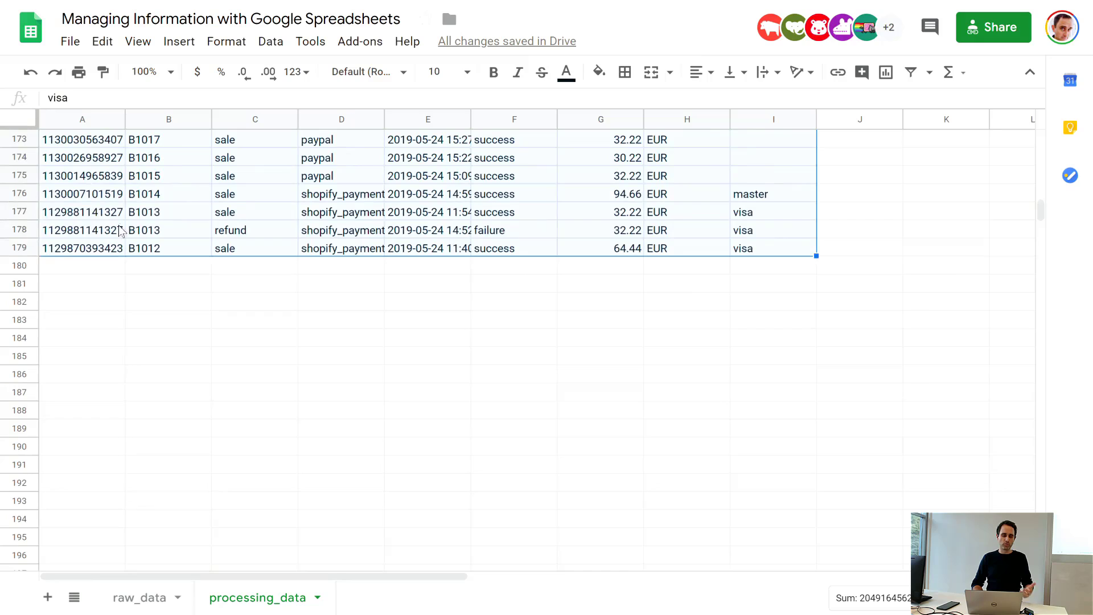
scroll(59, 235, "up", 9)
scroll(59, 235, "down", 11)
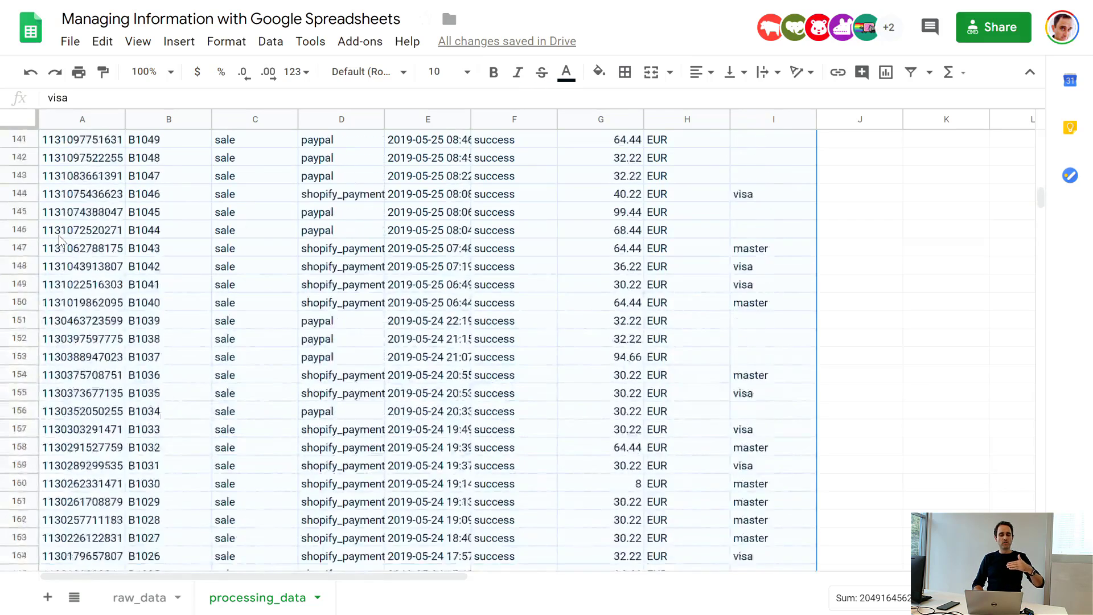
scroll(211, 235, "up", 2)
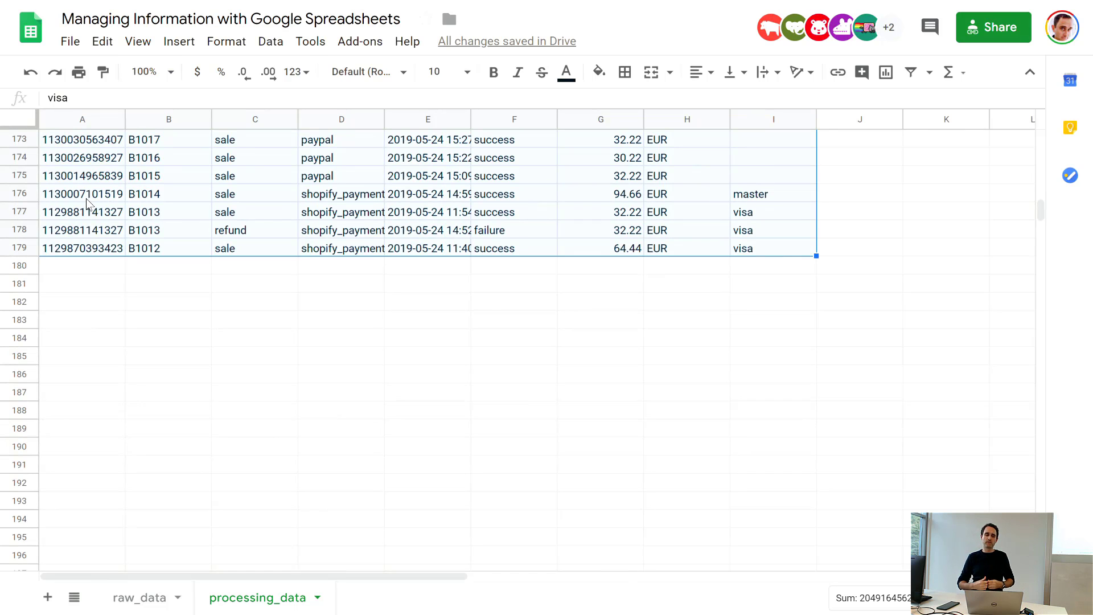
scroll(87, 198, "up", 20)
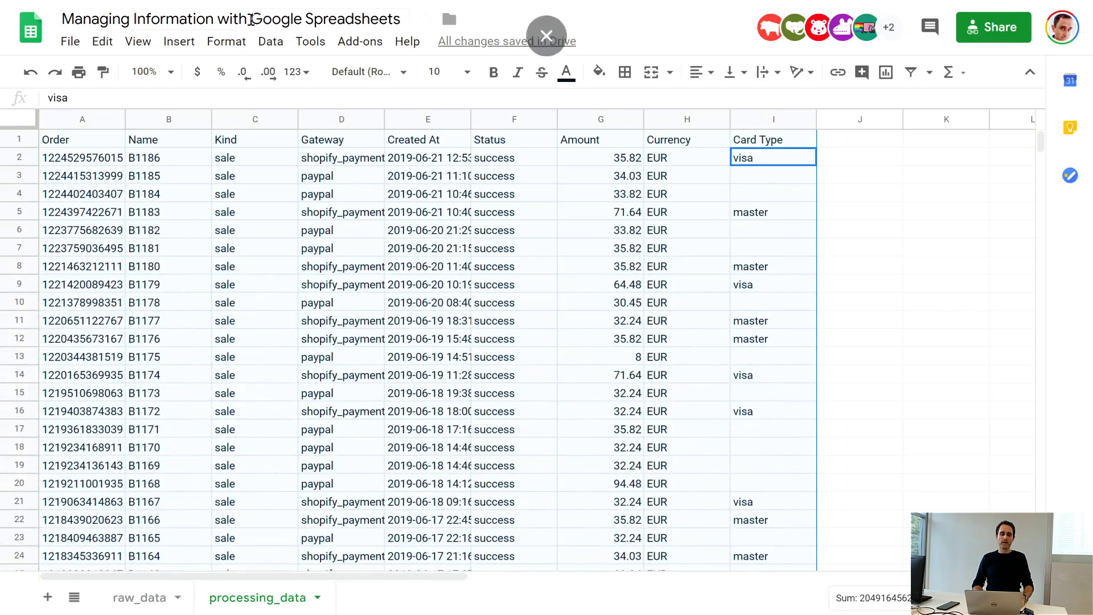
Step: Create a pivot table on a new sheet from the selected range processing_data!A1:I179
left_click(271, 44)
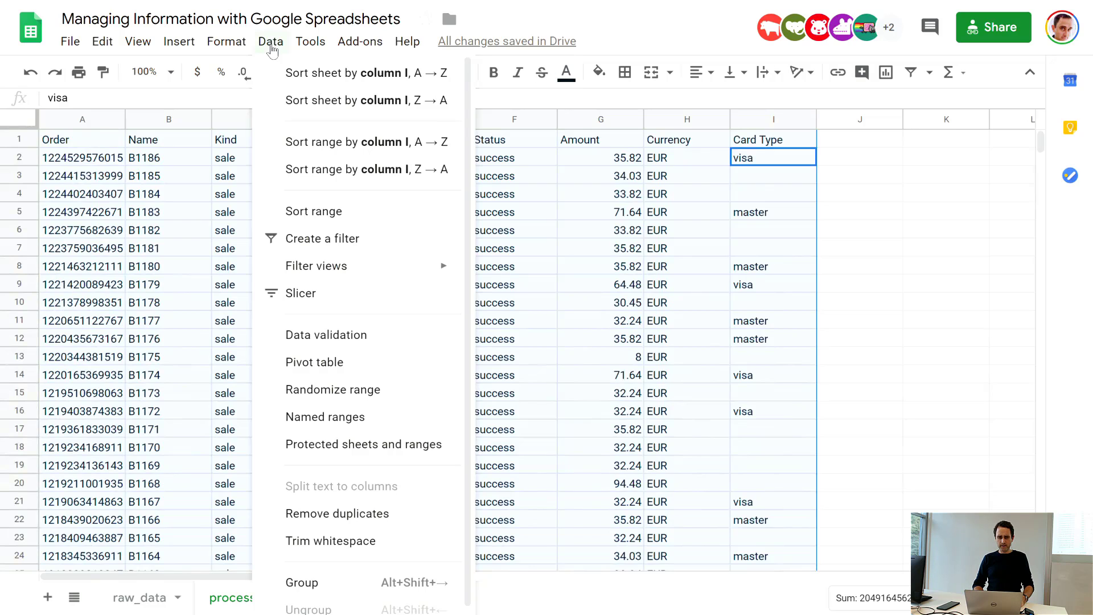
left_click(335, 368)
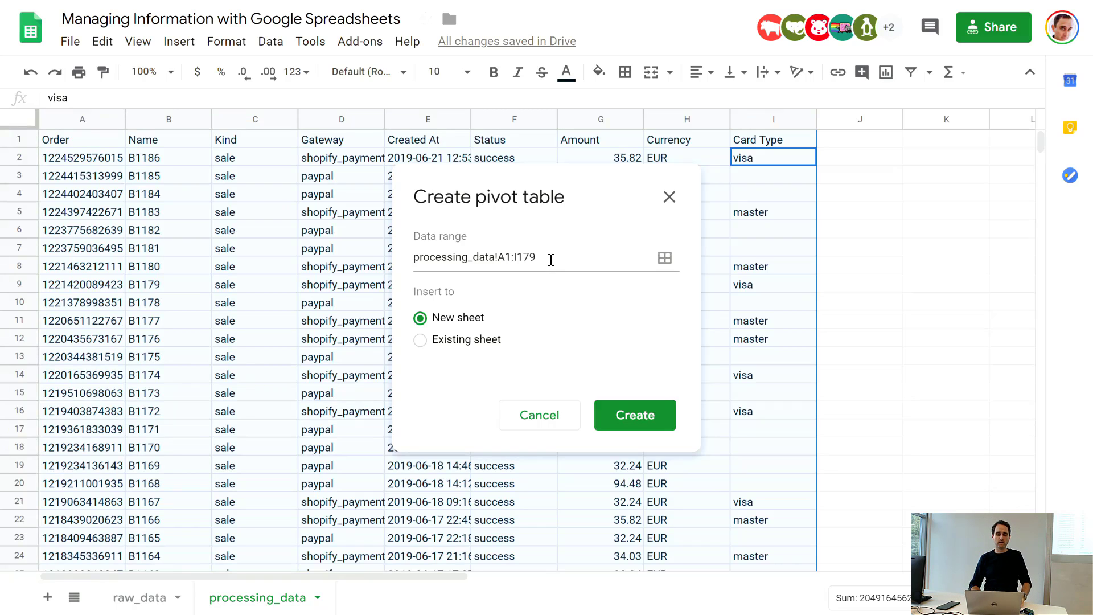
left_click(622, 414)
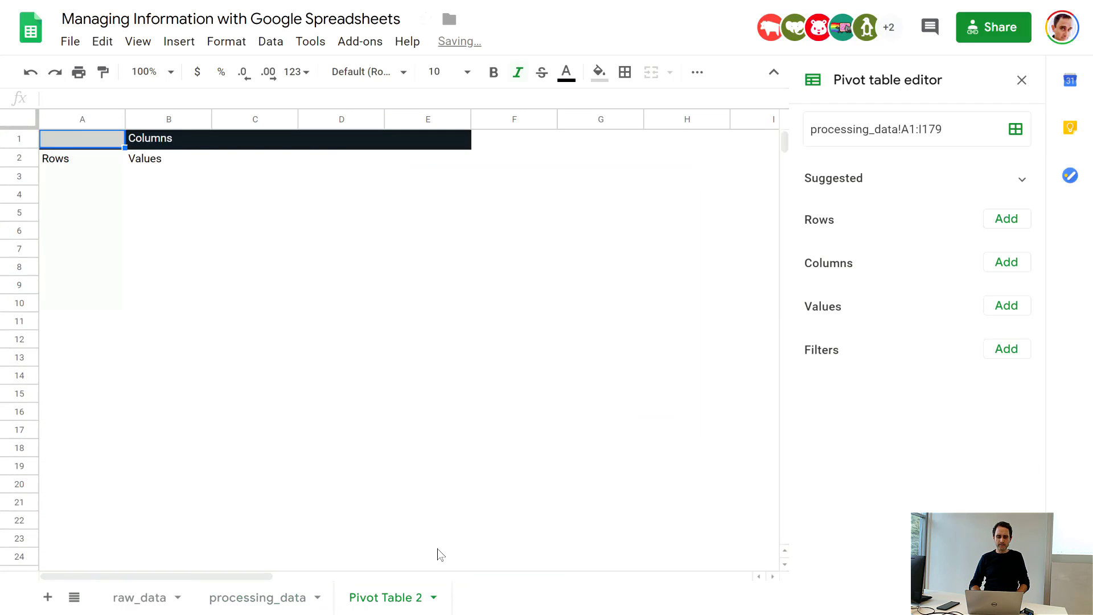
Step: Rename the new pivot table sheet as Pivot Table, without the number at the end
double_click(405, 602)
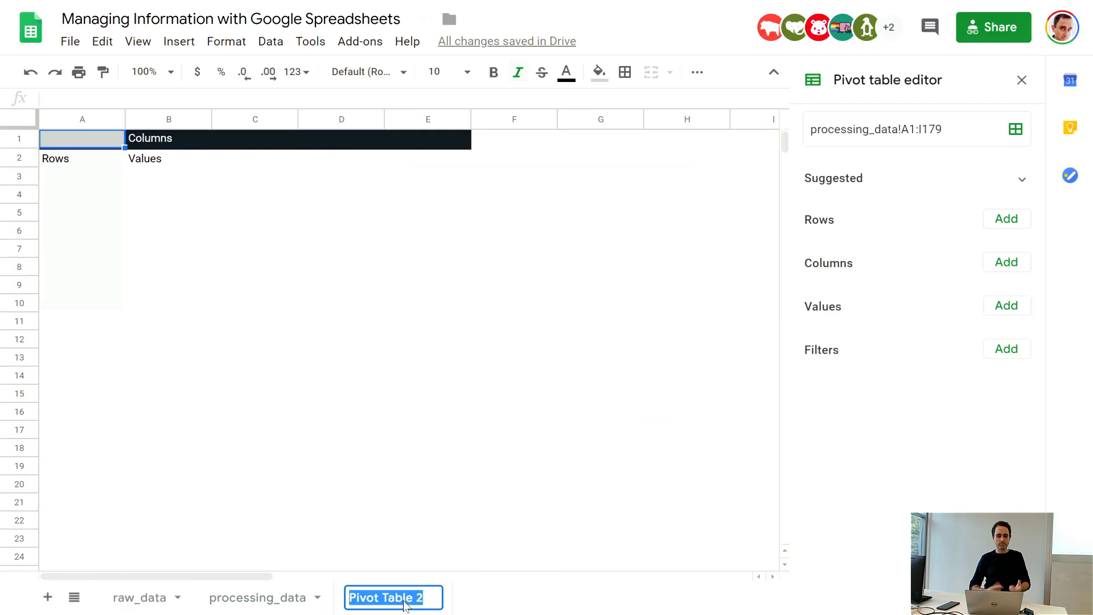
key("End")
key("BackSpace")
key("BackSpace")
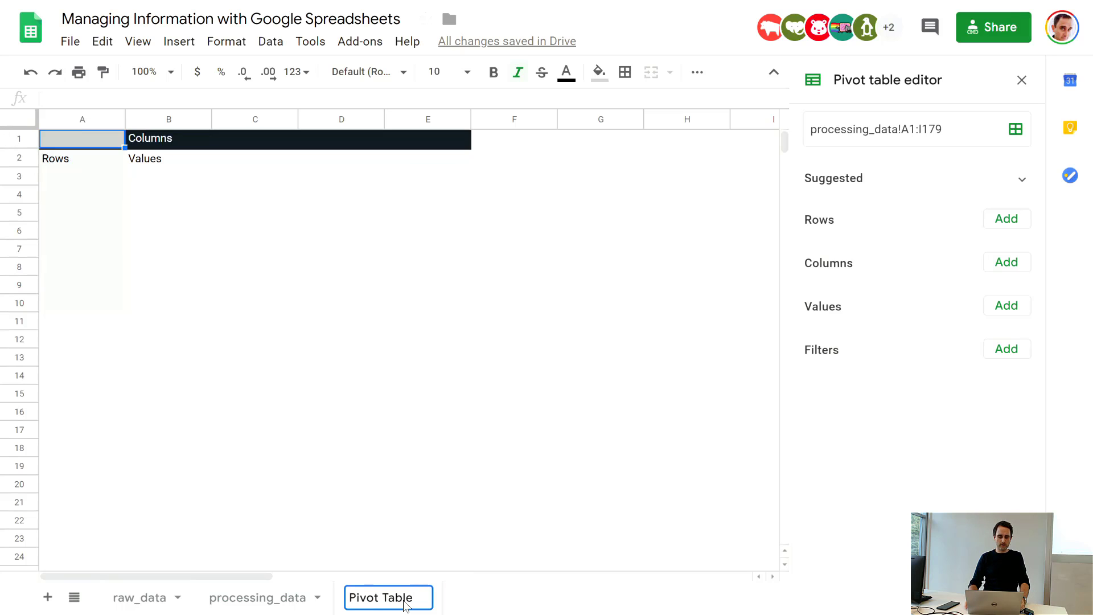
key("Return")
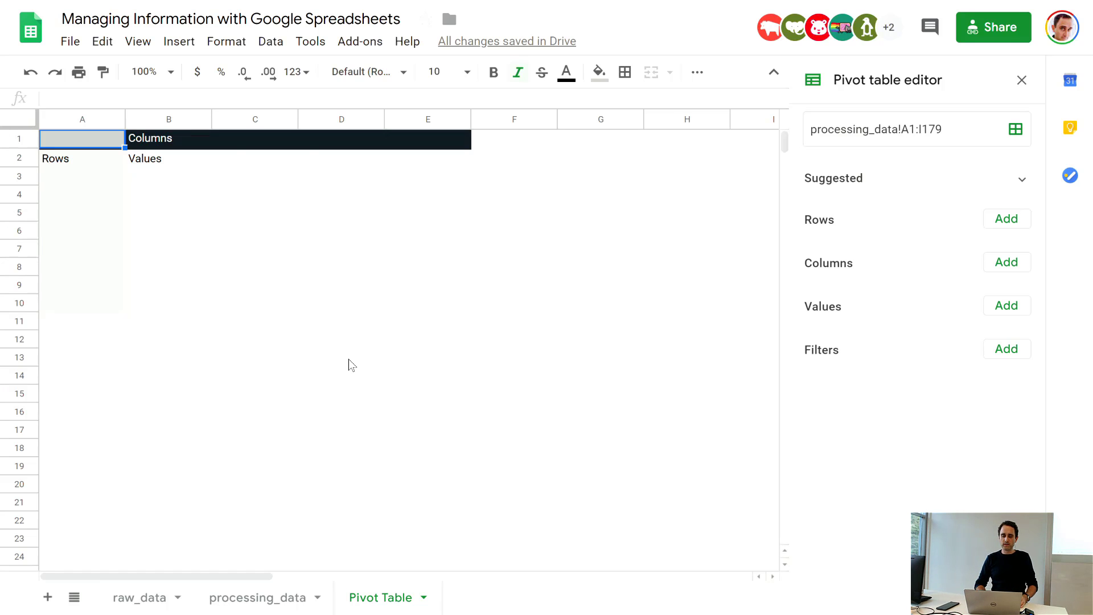
Step: Add the Amount field to the values of the pivot table
left_click(169, 174)
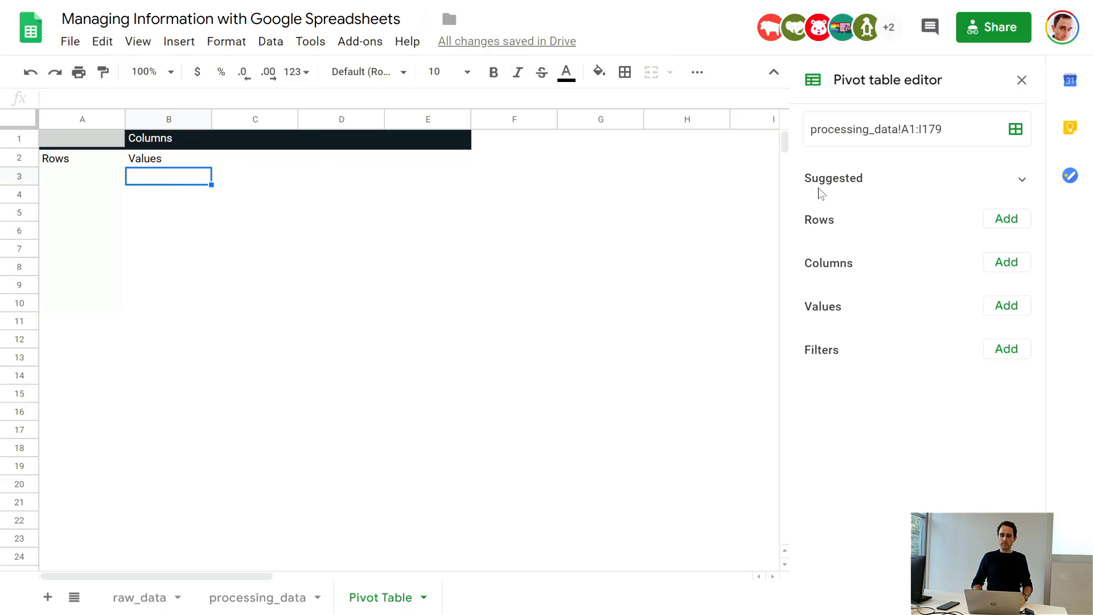
left_click(148, 160)
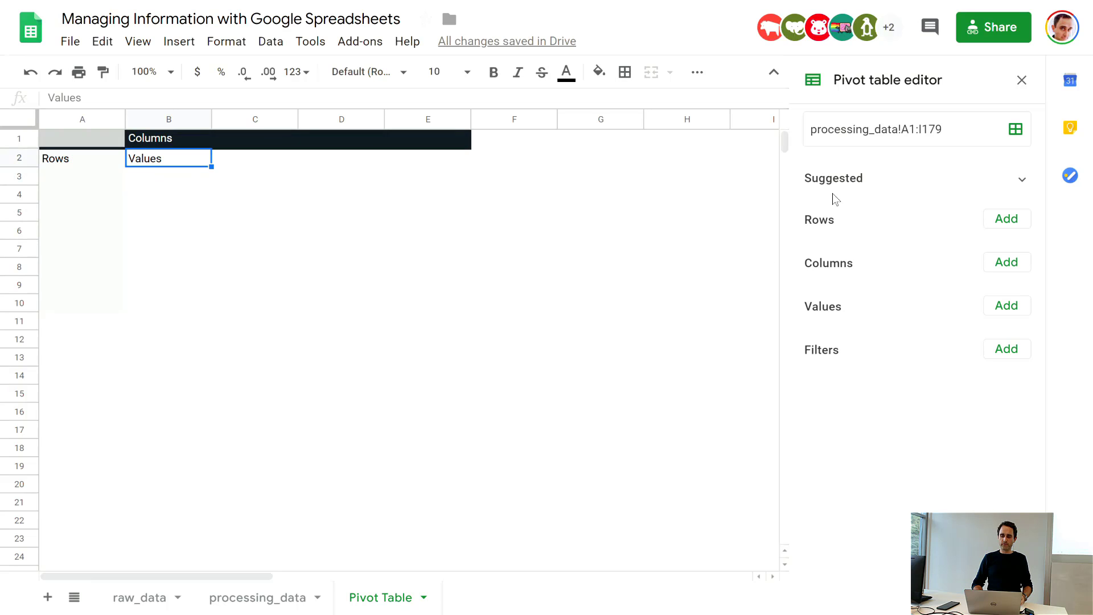
left_click(1007, 306)
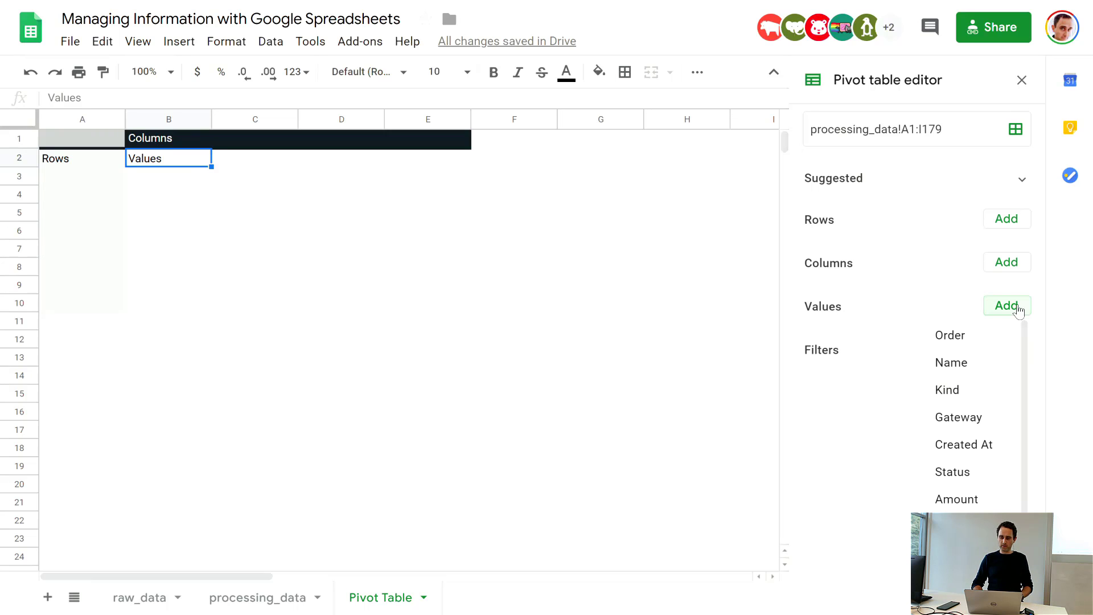
left_click(950, 496)
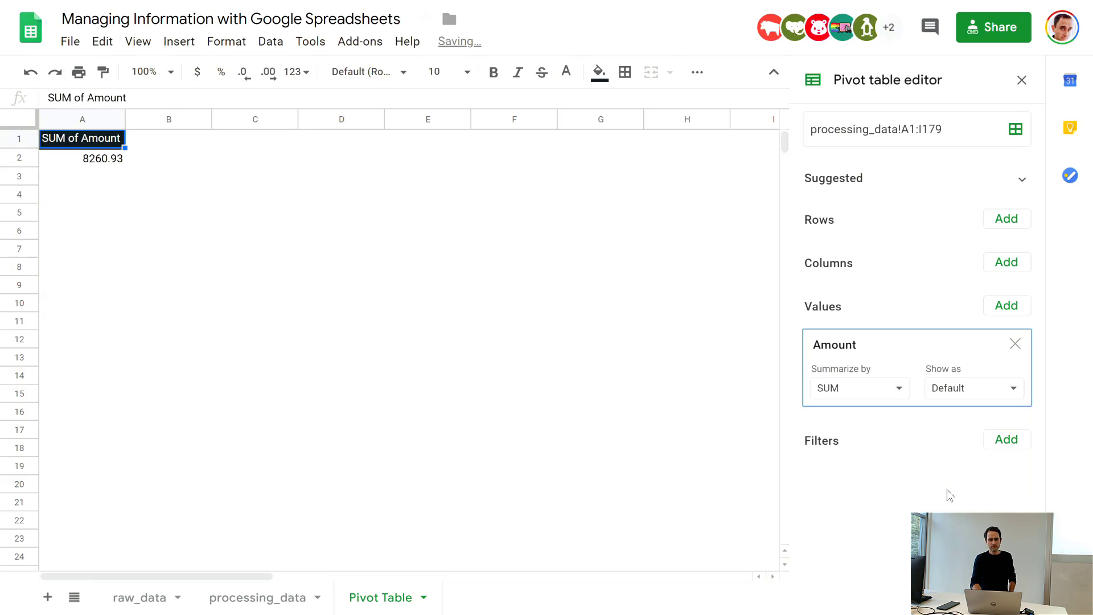
Step: Try summarizing the pivot table's Amount values by AVERAGE and set them back to SUM
left_click(252, 234)
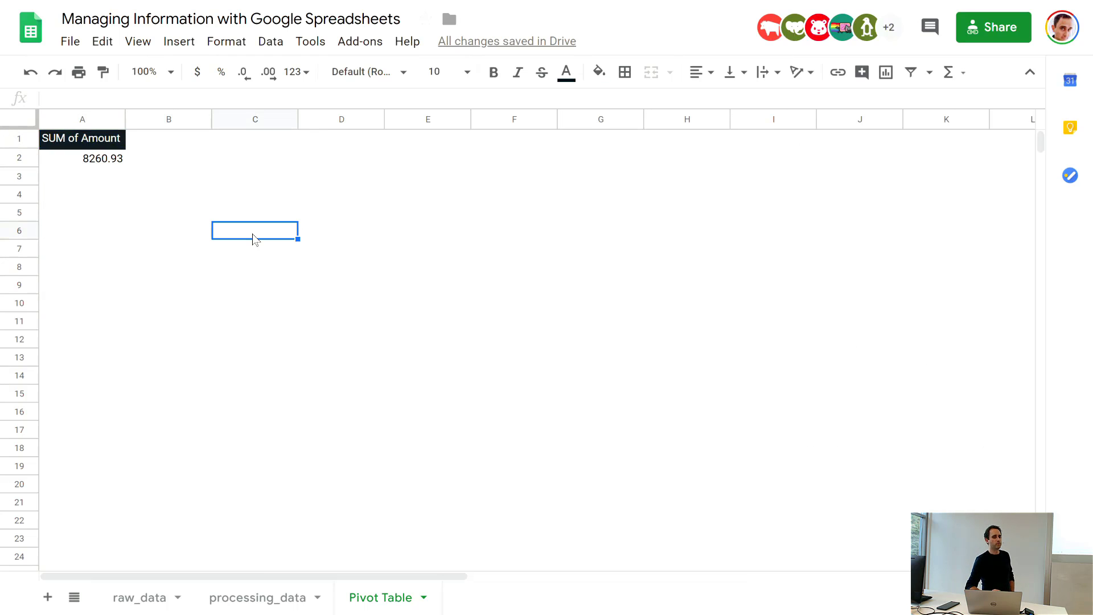
left_click(108, 158)
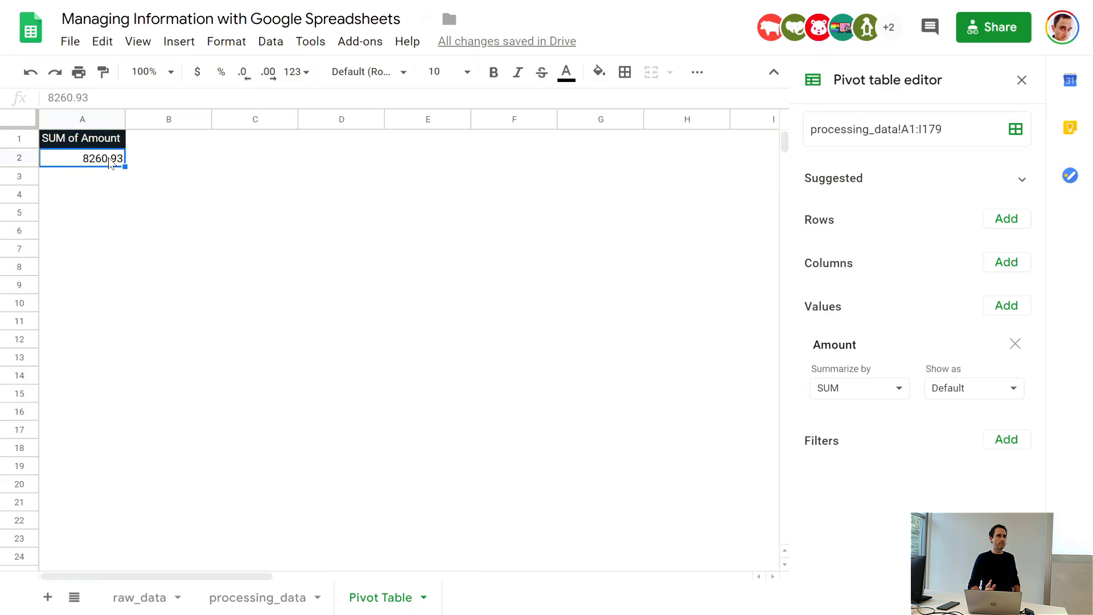
left_click(898, 389)
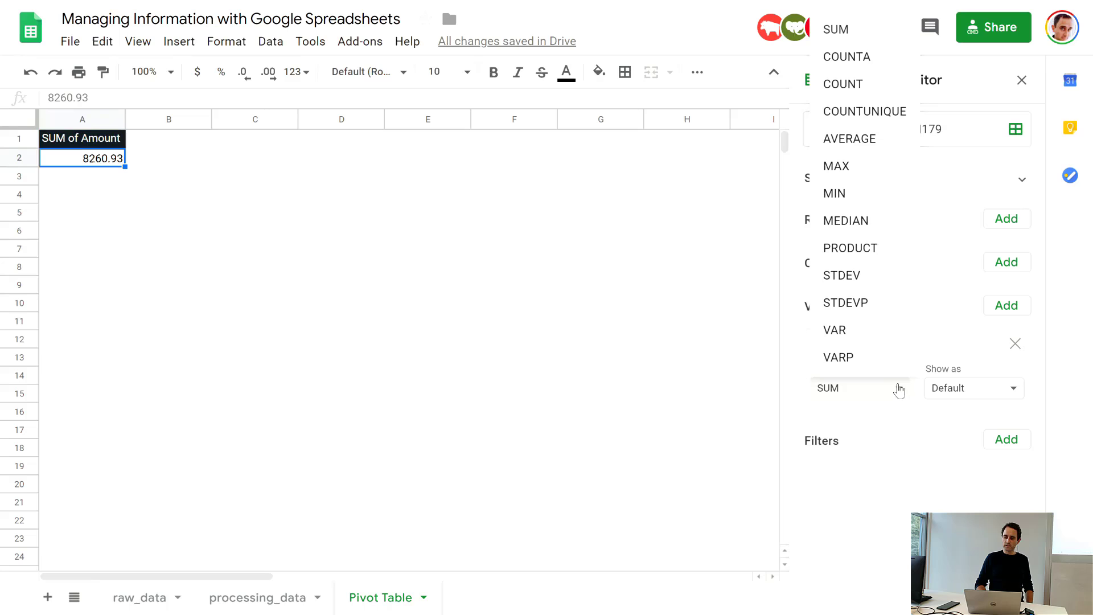
left_click(853, 139)
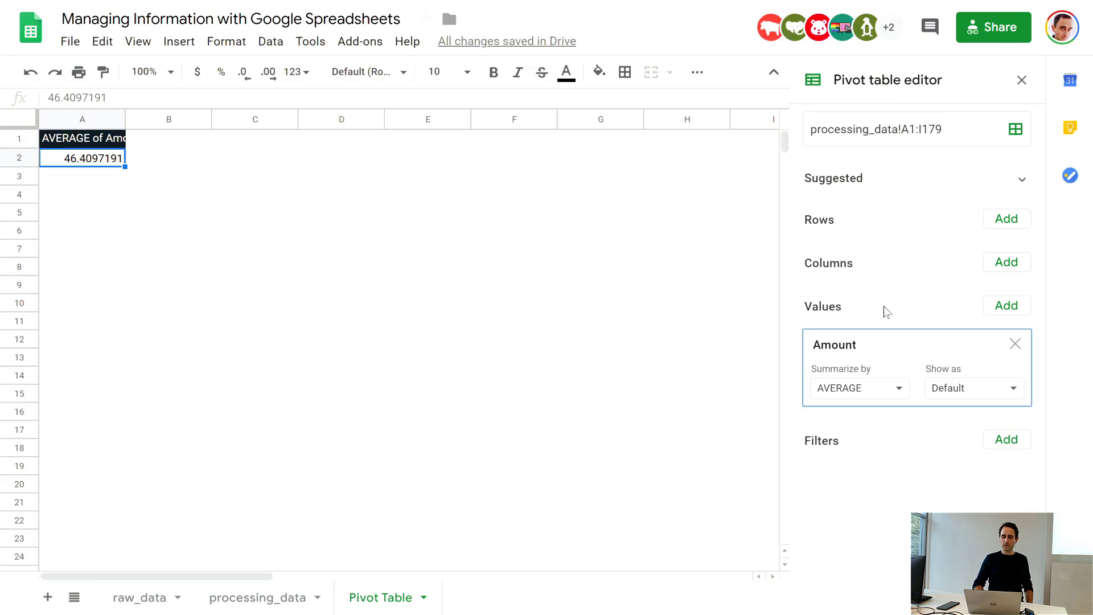
left_click(898, 394)
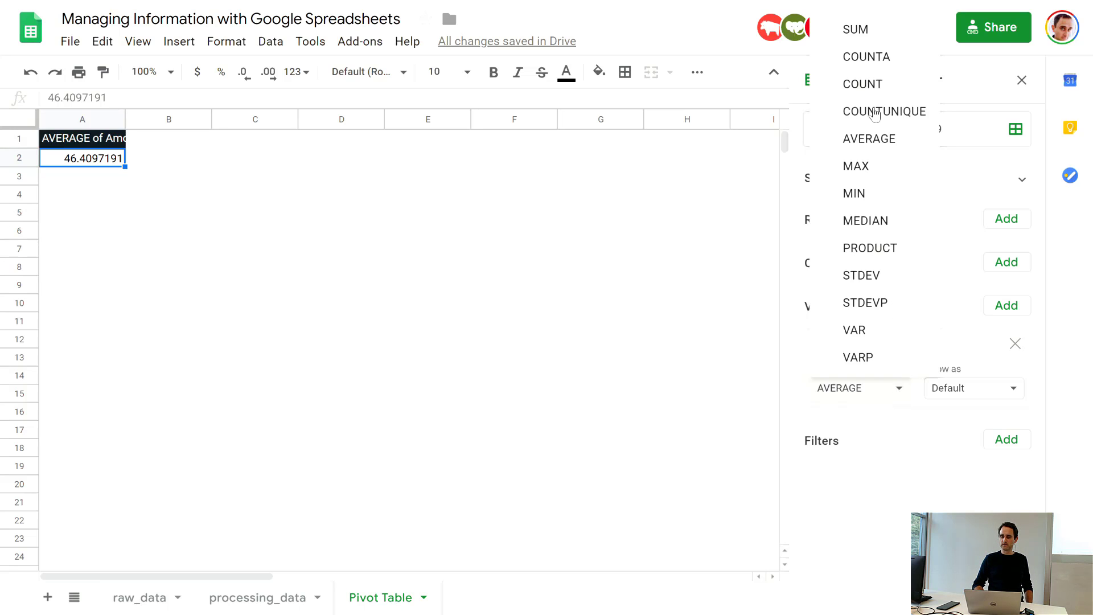
left_click(881, 33)
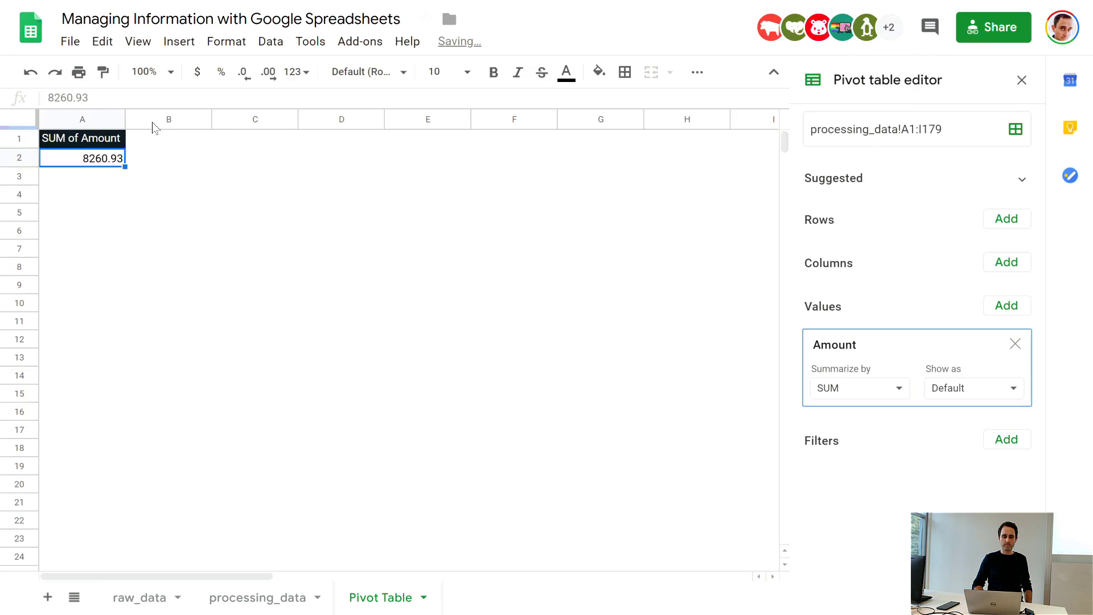
Step: Widen column A of the pivot table slightly beyond the SUM of Amount heading
left_click_drag(125, 115, 154, 115)
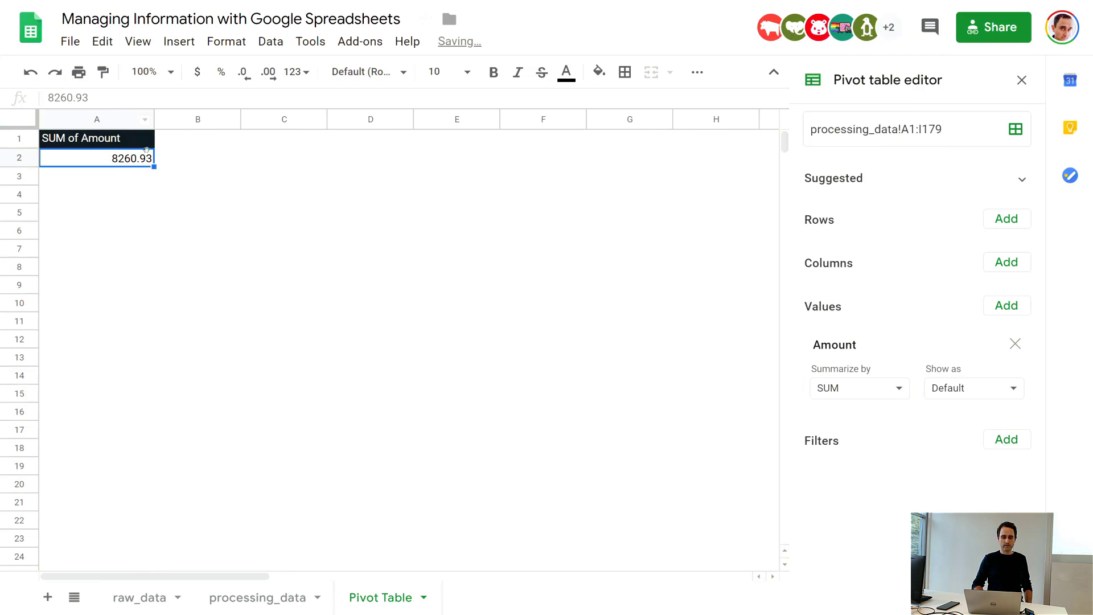
left_click(135, 197)
left_click(137, 160)
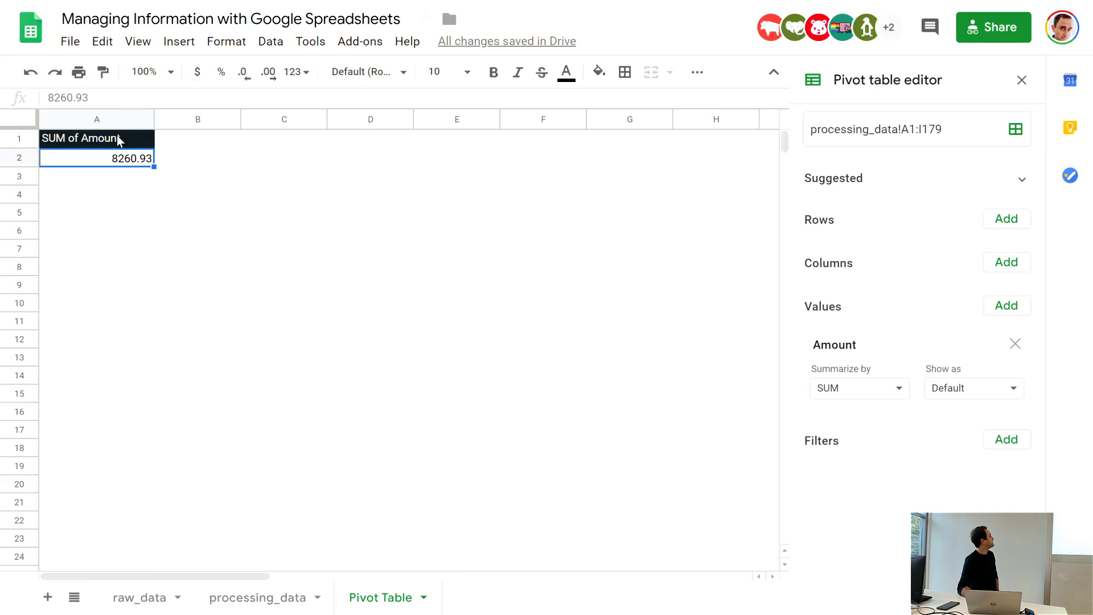
right_click(117, 138)
left_click(110, 164)
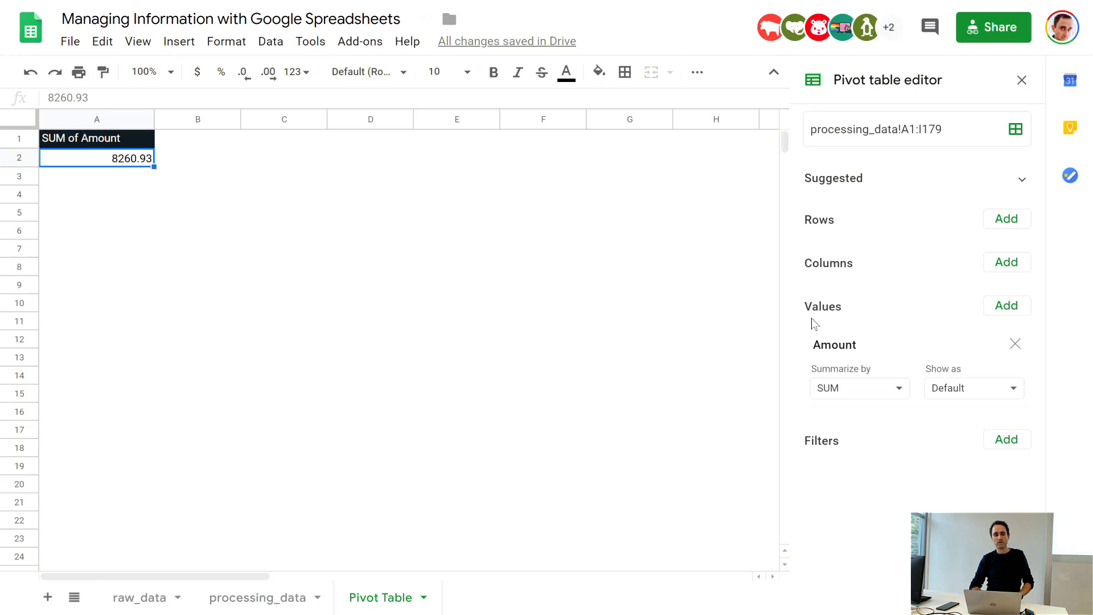
Step: Add the Gateway field to the pivot table's rows and check the amount for each gateway and the grand total
left_click(1006, 220)
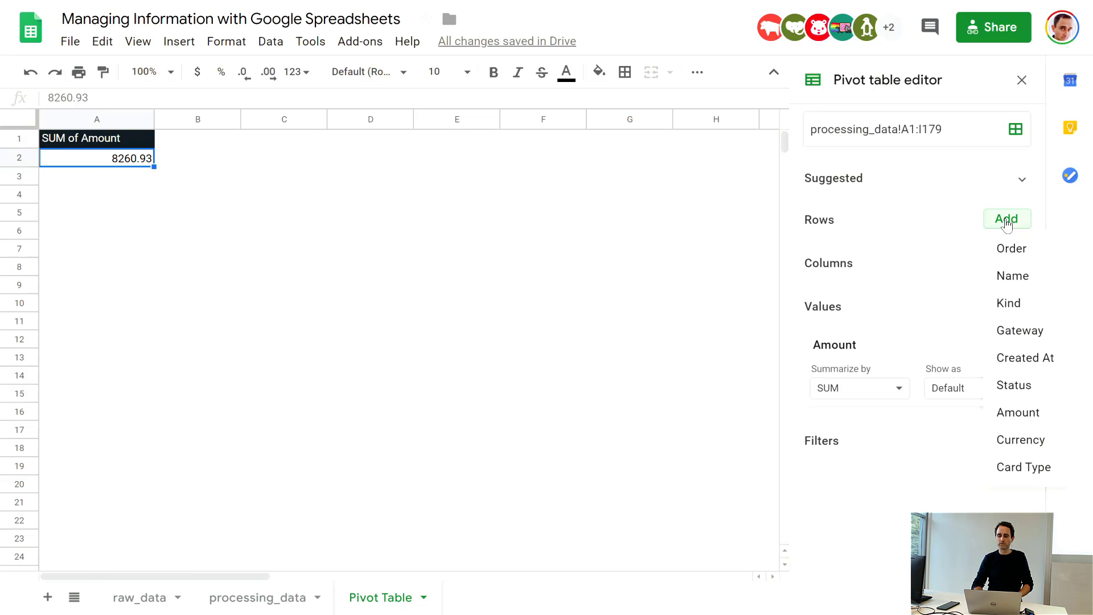
left_click(1015, 332)
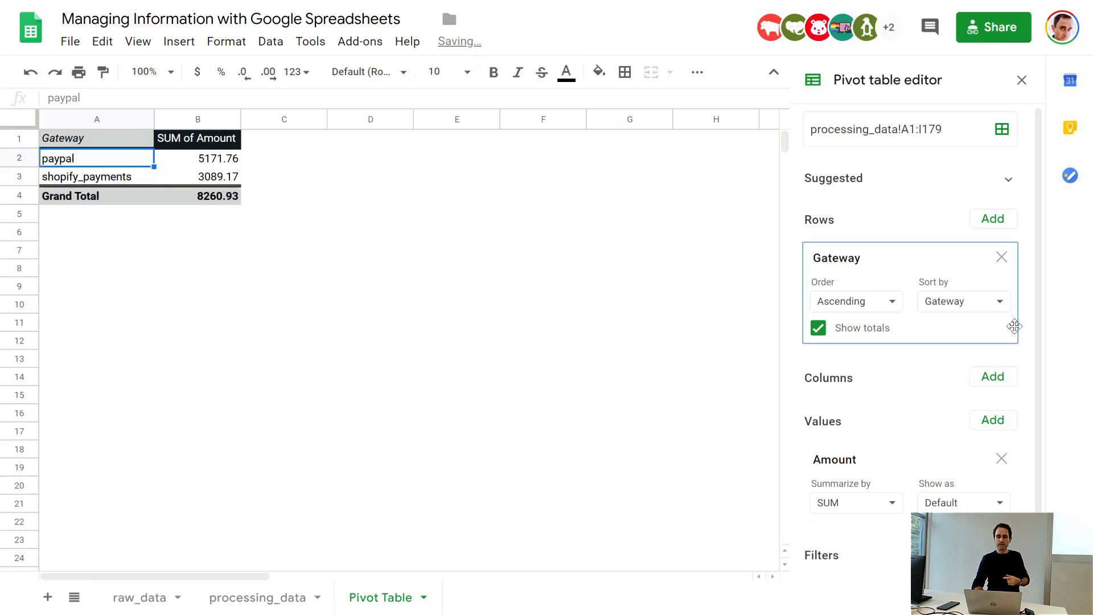
left_click(582, 327)
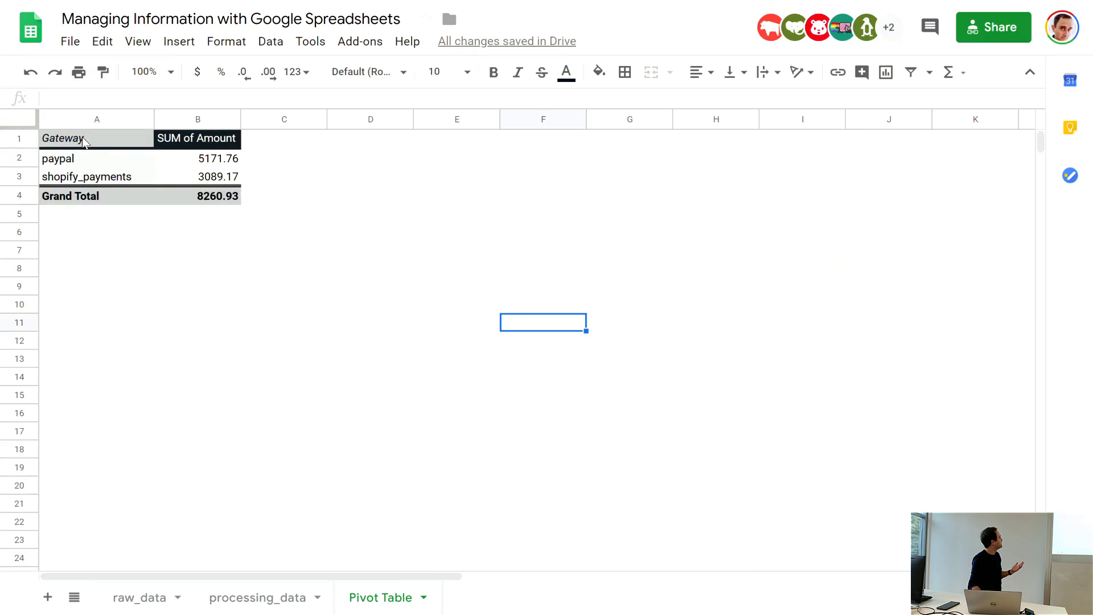
left_click(83, 162)
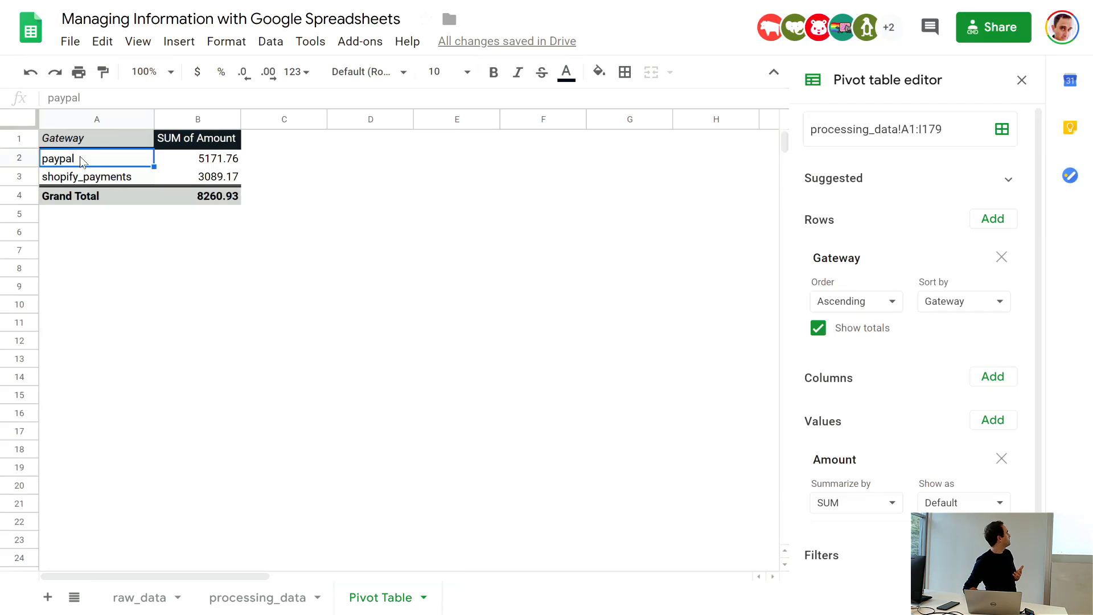
left_click(216, 165)
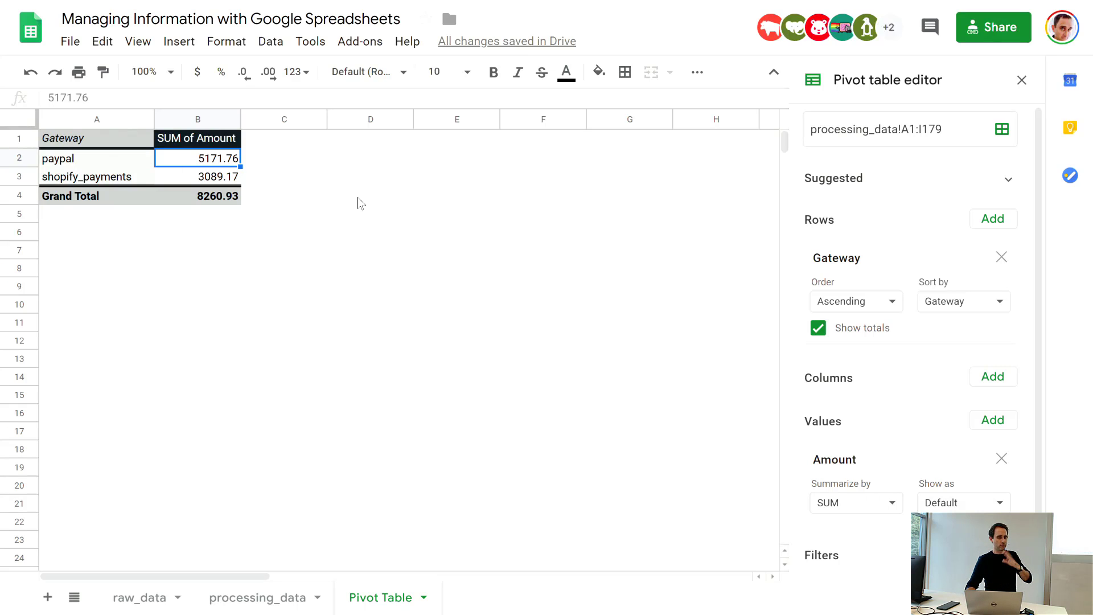
key("Left")
key("Down")
key("Right")
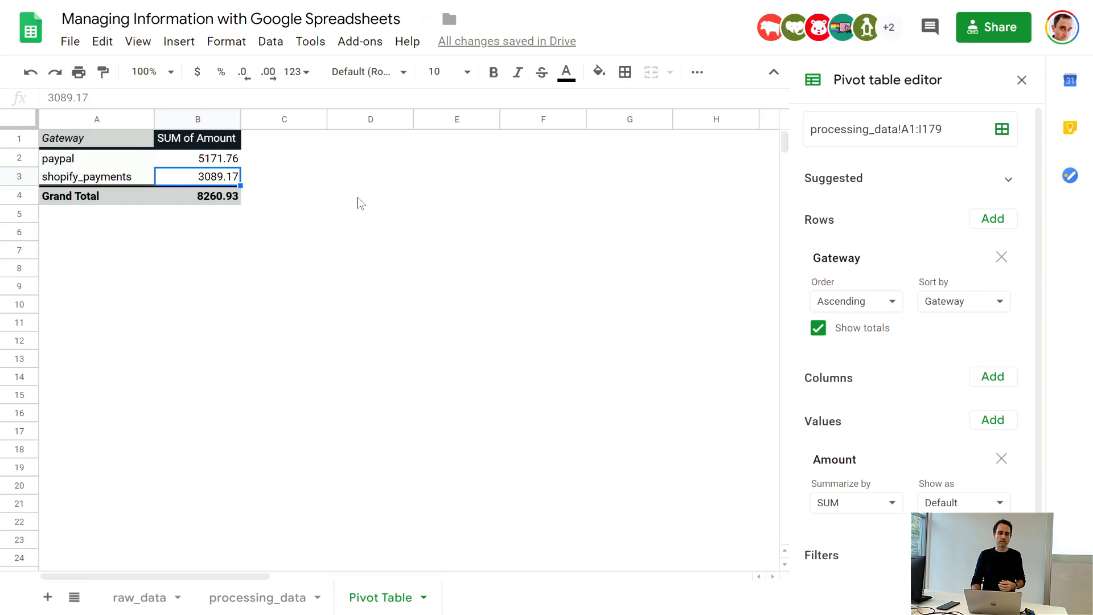
key("Down")
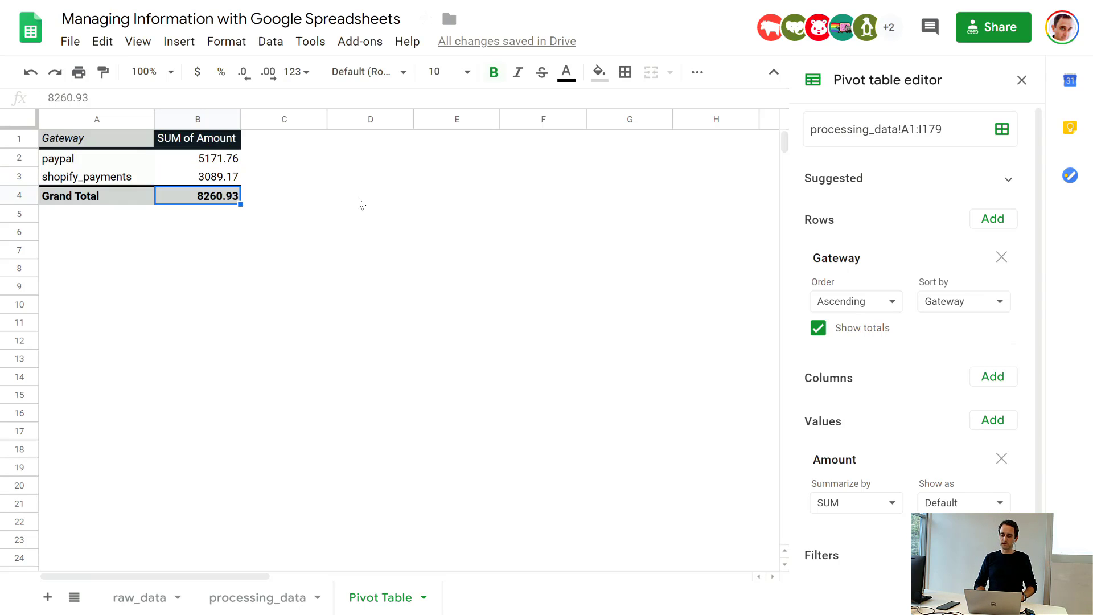
Step: Turn off the totals for the Gateway rows in the pivot table
left_click(817, 328)
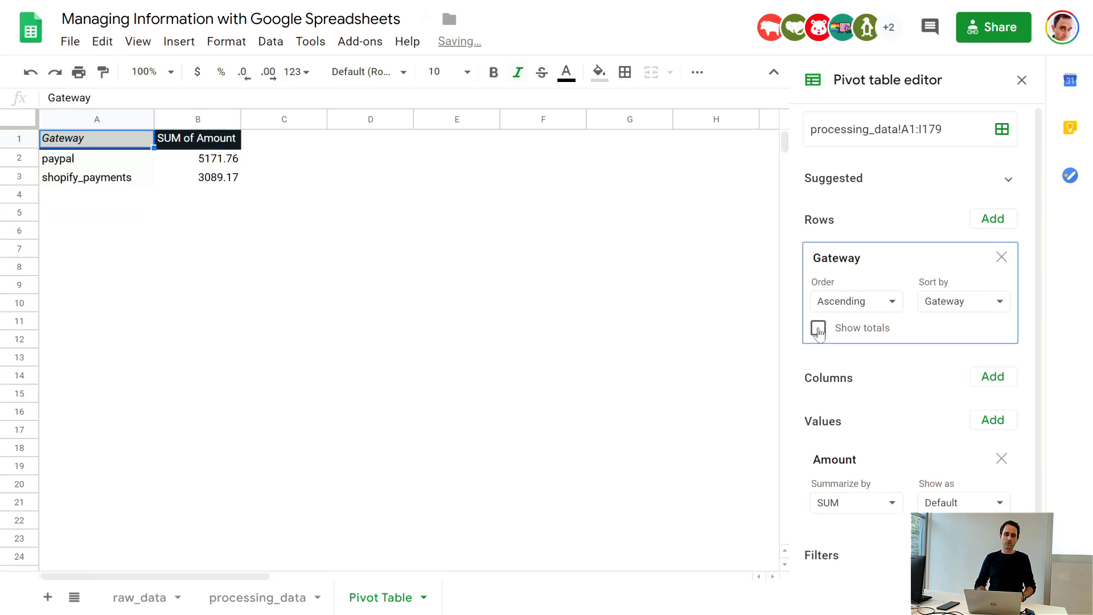
left_click(486, 306)
left_click(232, 162)
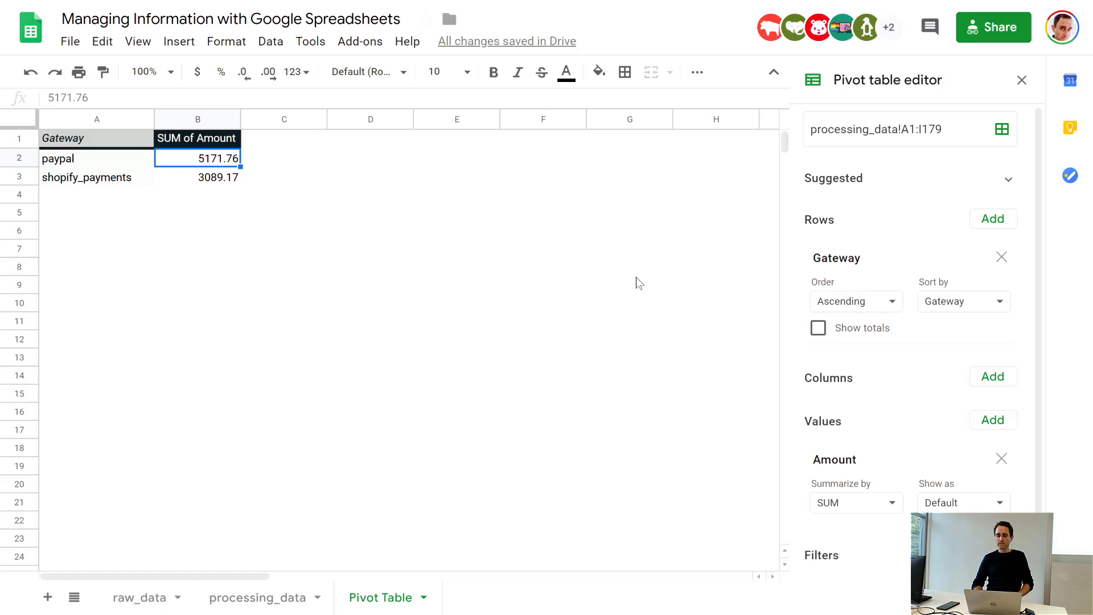
Step: Add the Created At field to the pivot table's columns and inspect the full timestamp in the first heading
left_click(1005, 387)
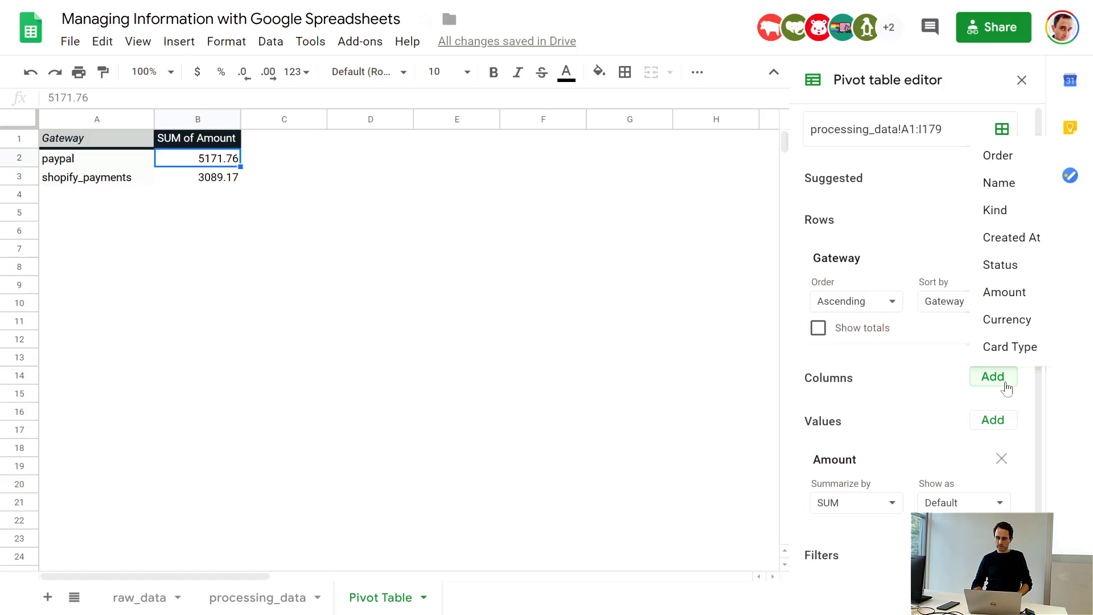
left_click(1005, 245)
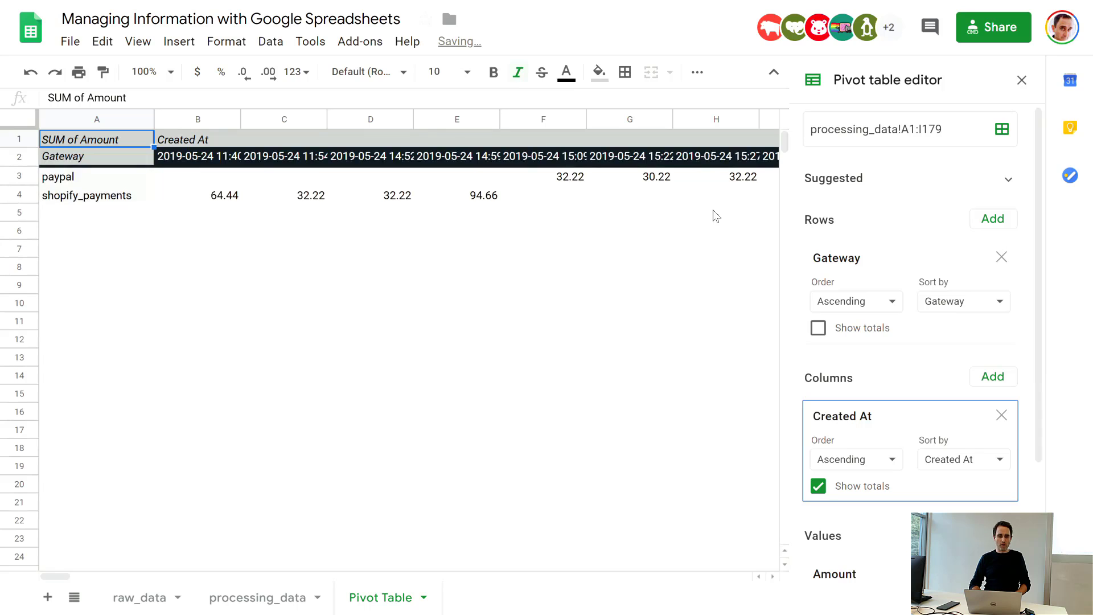
left_click(220, 163)
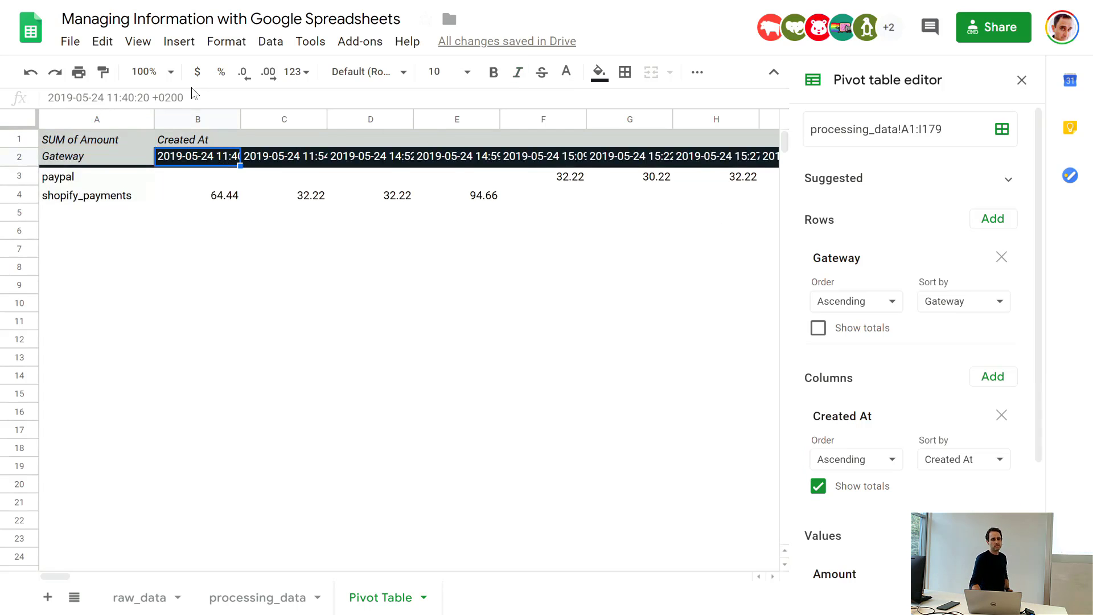
left_click_drag(188, 97, 48, 98)
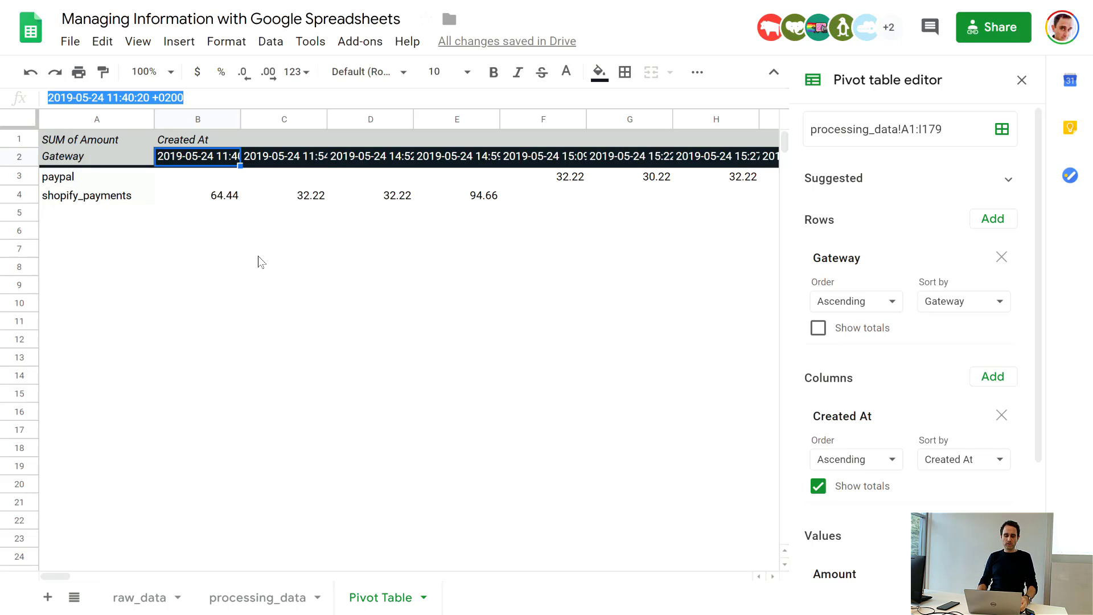
Step: Examine the Created At headings across the pivot table's columns and return to the Gateway heading
key("Right")
key("Right")
key("Right")
key("Right")
key("Right")
key("Right")
key("Right")
key("Right")
key("Right")
key("Right")
key("Right")
key("Right")
key("Right")
key("Right")
key("Right")
key("Right")
key("Right")
key("Right")
key("Right")
key("Right")
key("Right")
key("Right")
key("Right")
key("Right")
key("Right")
key("Right")
key("Right")
key("Right")
key("Right")
key("Right")
key("Right")
key("Right")
key("Right")
key("Right")
key("Right")
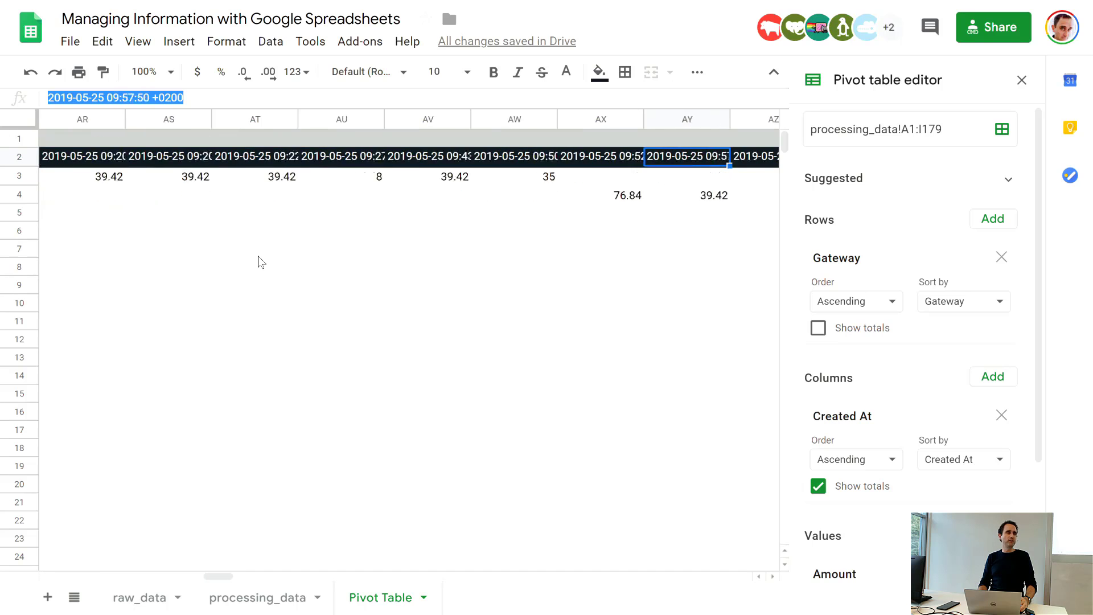
key("Right")
key("Right")
key("Right")
key("Right")
key("Right")
key("Right")
key("Right")
key("Right")
key("Right")
key("Right")
key("Right")
key("Right")
key("Right")
key("Right")
key("Right")
key("Right")
key("Right")
key("Right")
key("Right")
key("Right")
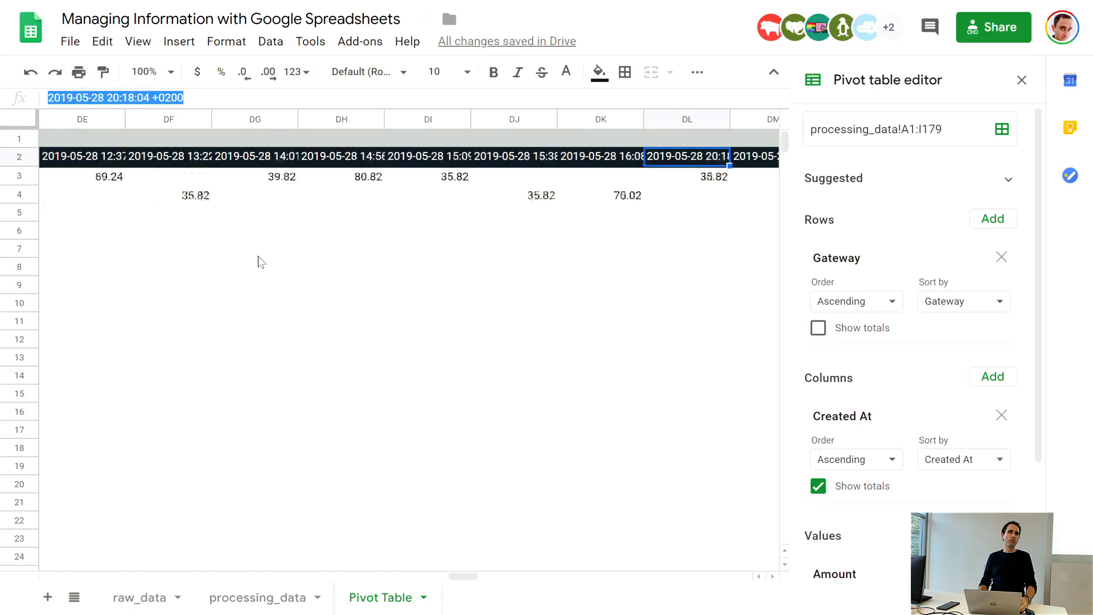
key("Left")
key("Left")
key("Left")
key("Left")
key("Left")
key("Left")
key("Left")
key("Left")
key("Left")
key("Left")
key("Left")
key("Left")
key("Left")
key("Left")
key("Left")
key("Left")
key("Left")
key("Left")
key("Left")
key("Left")
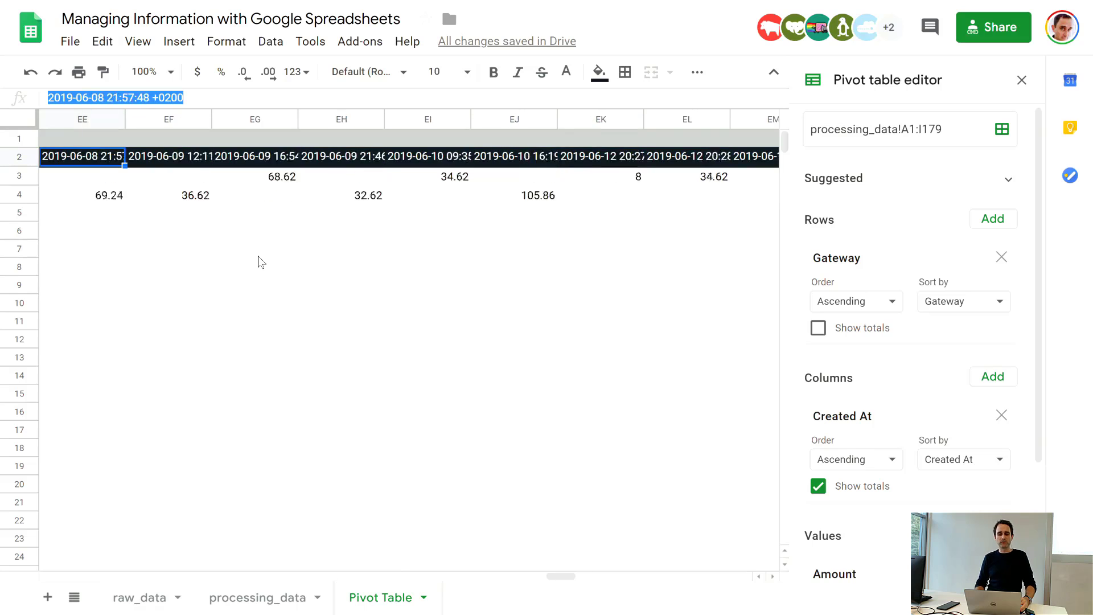
key("Left")
key("Left")
key("Left")
key("Left")
key("Left")
key("Left")
key("Left")
key("Left")
key("Left")
key("Left")
key("Left")
key("Left")
key("Left")
key("Left")
key("Left")
key("Left")
key("Left")
key("Left")
key("Left")
key("Left")
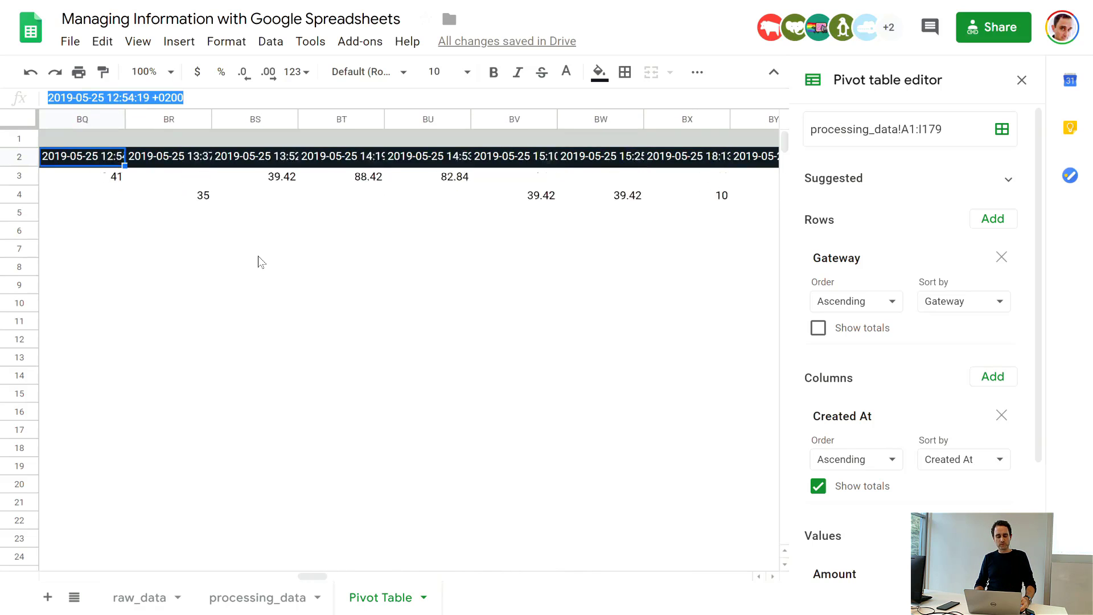
key("Left")
key("Left")
key("Left")
key("Left")
key("Left")
key("Left")
key("Left")
key("Left")
key("Left")
key("Left")
key("Left")
key("Left")
key("Left")
key("Left")
key("Left")
key("Left")
key("Left")
key("Left")
key("Left")
key("Left")
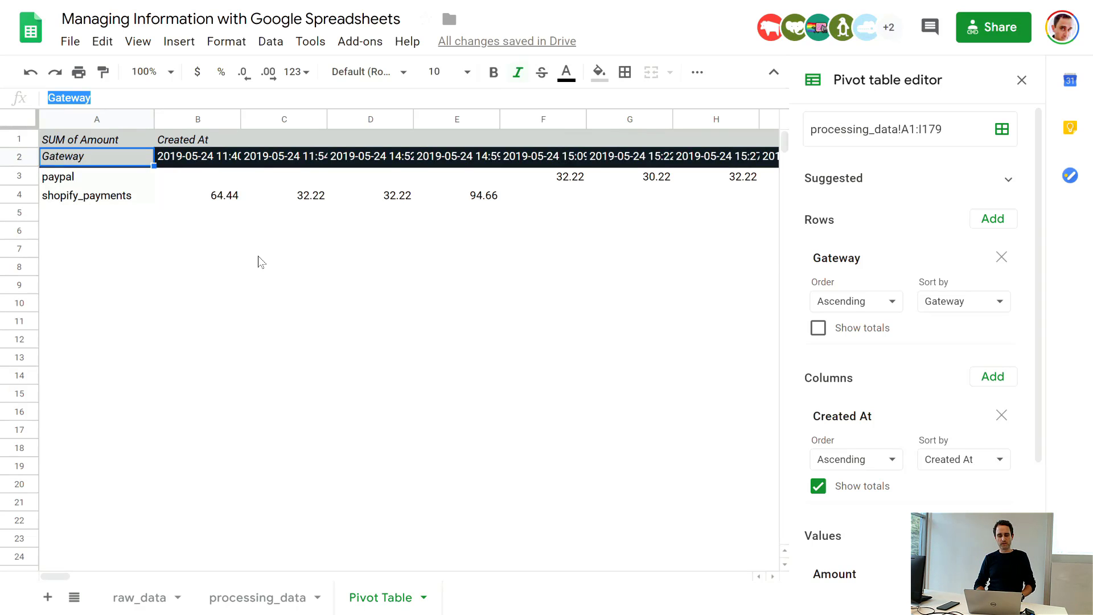
Step: Fit the width of the Created At column on the processing_data sheet to its full timestamps
left_click(278, 598)
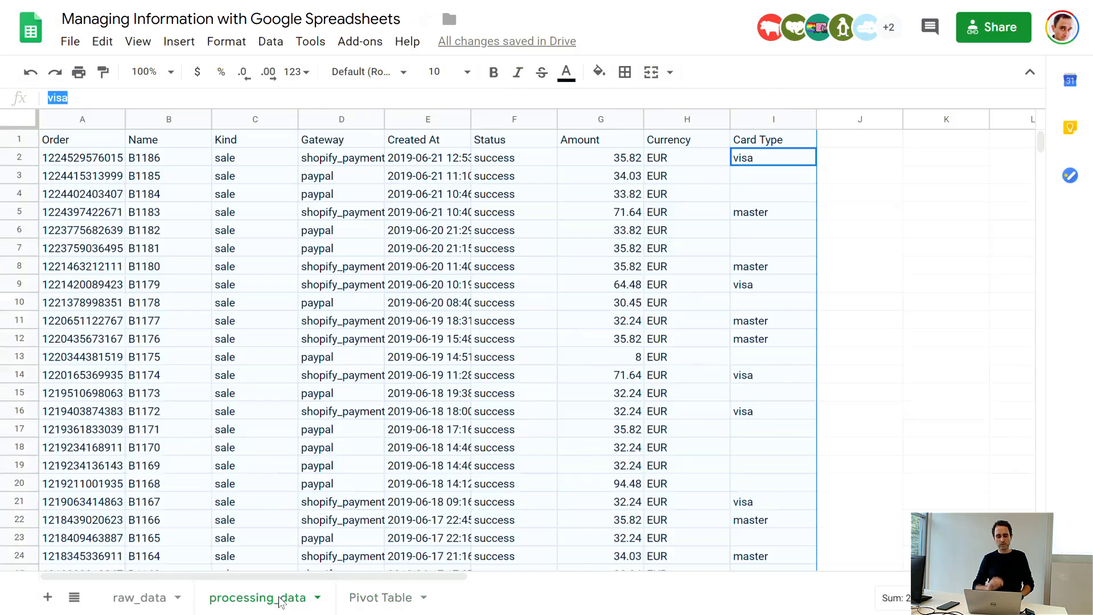
left_click(850, 193)
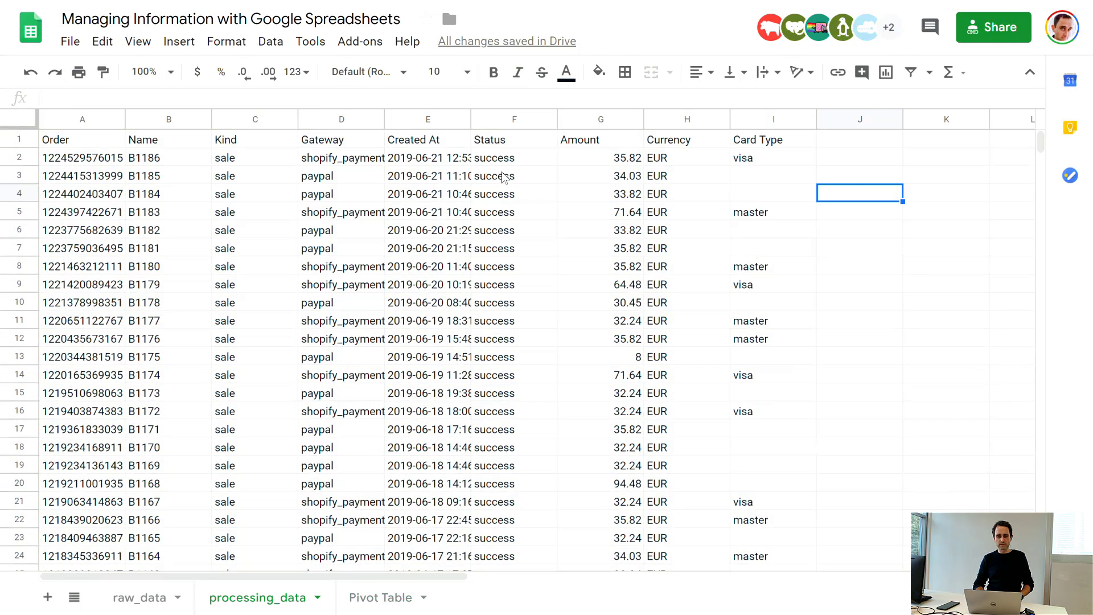
double_click(470, 119)
left_click(464, 160)
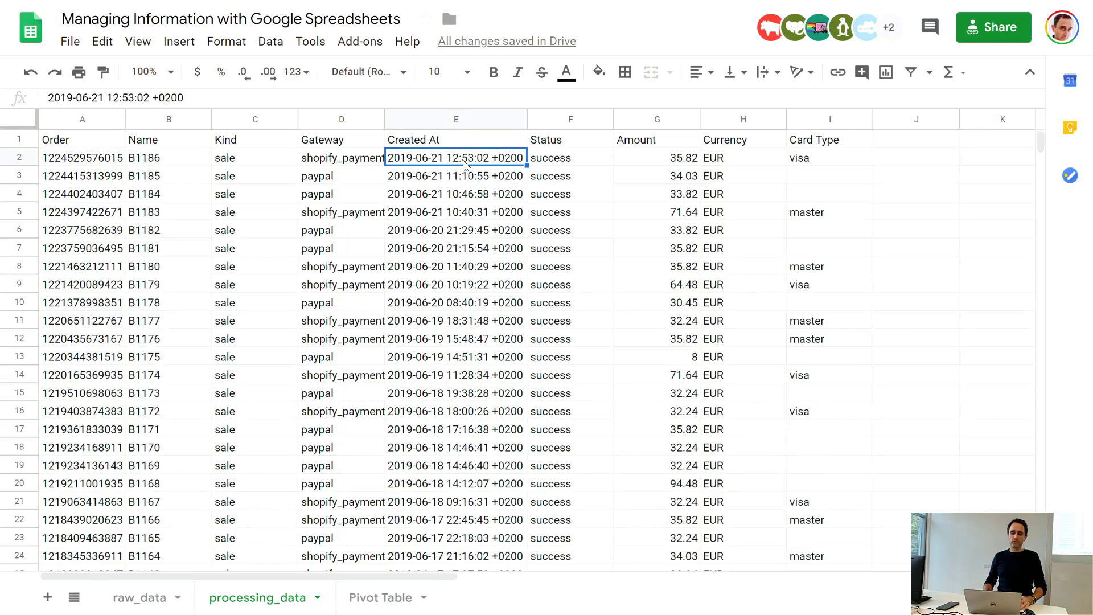
Step: Try to calculate the week of the first Created At date in cell J2 with the formula =week(E2)
left_click(909, 157)
type("=")
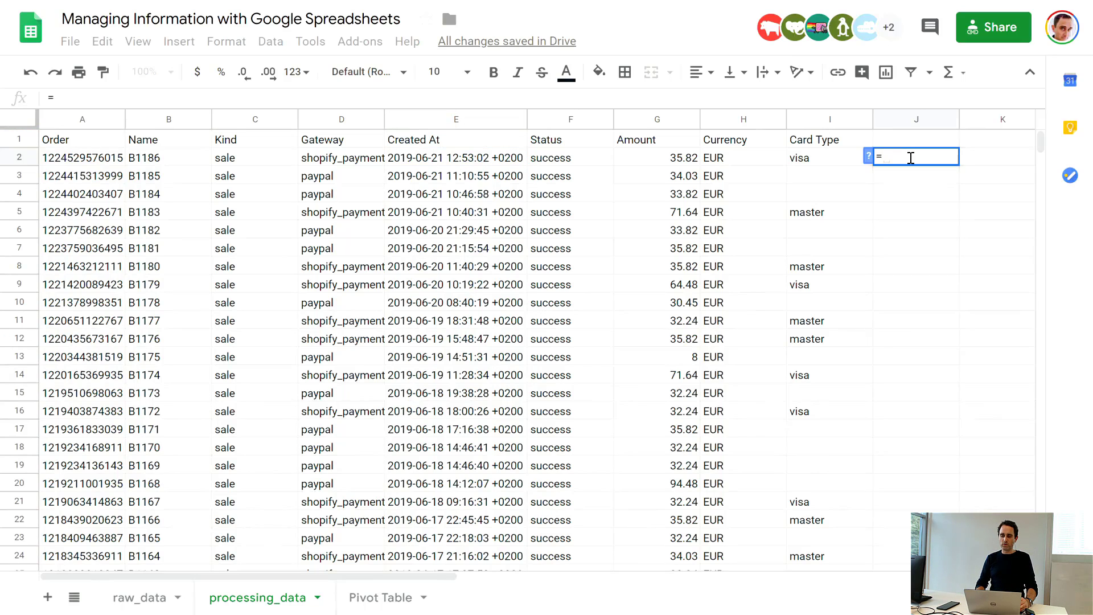
type("week")
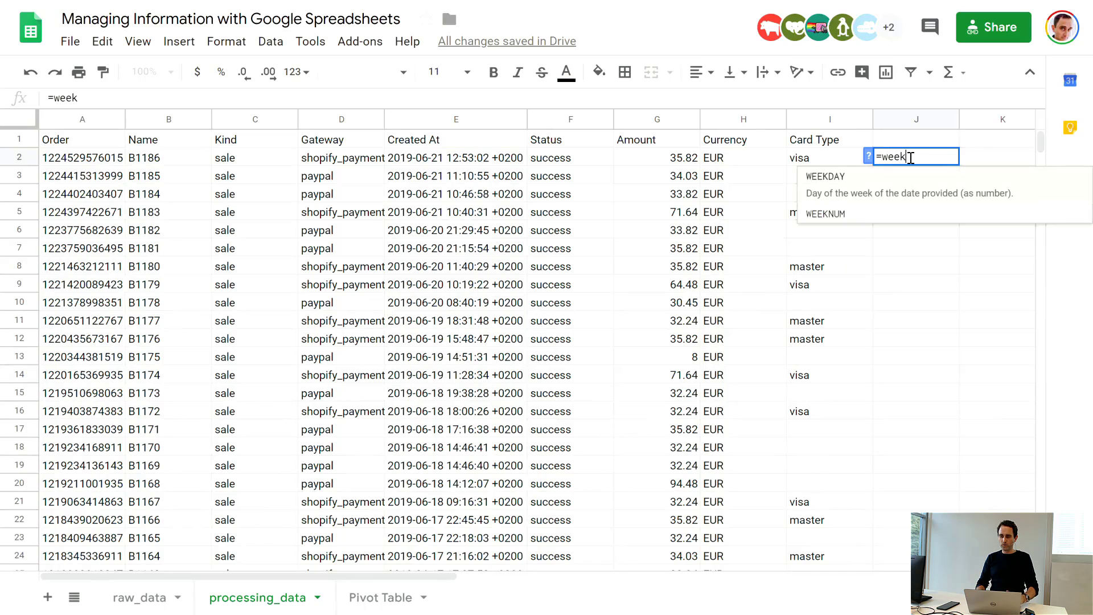
key("Down")
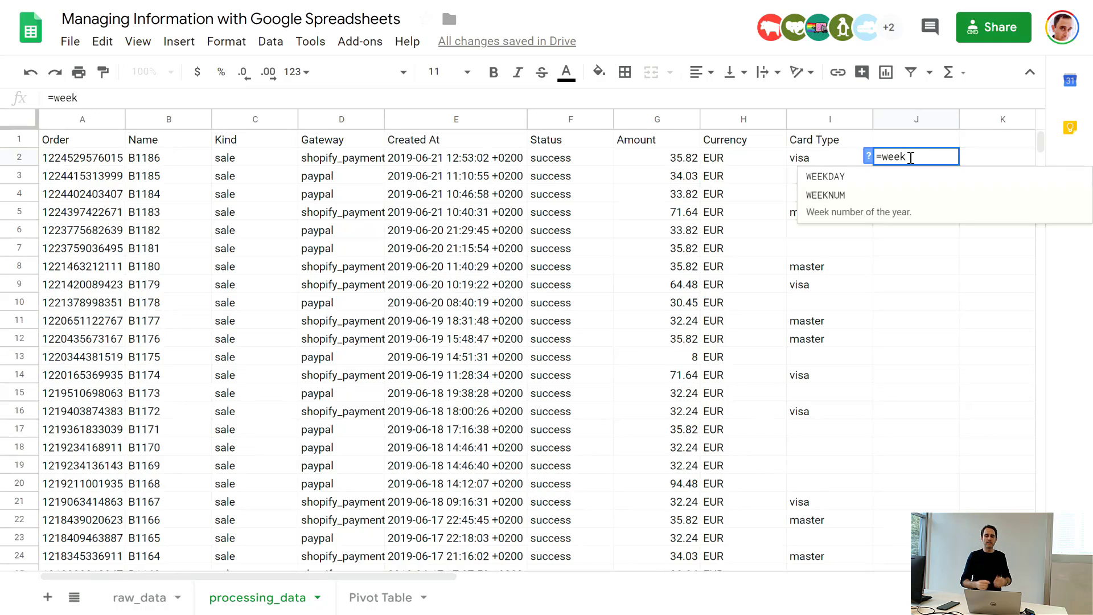
type("(")
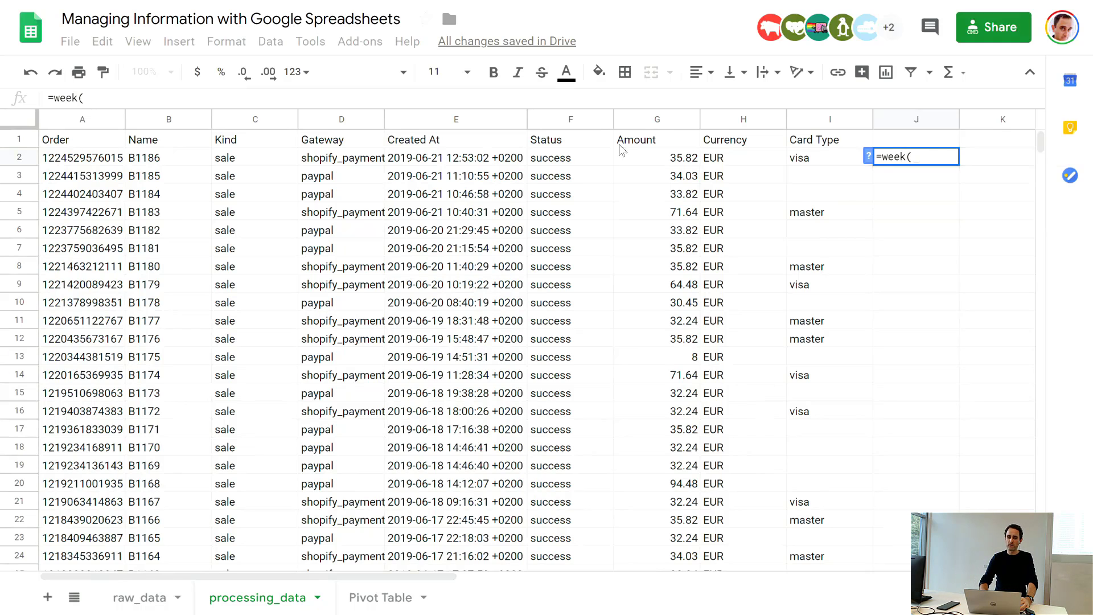
left_click(494, 159)
type(")")
key("Return")
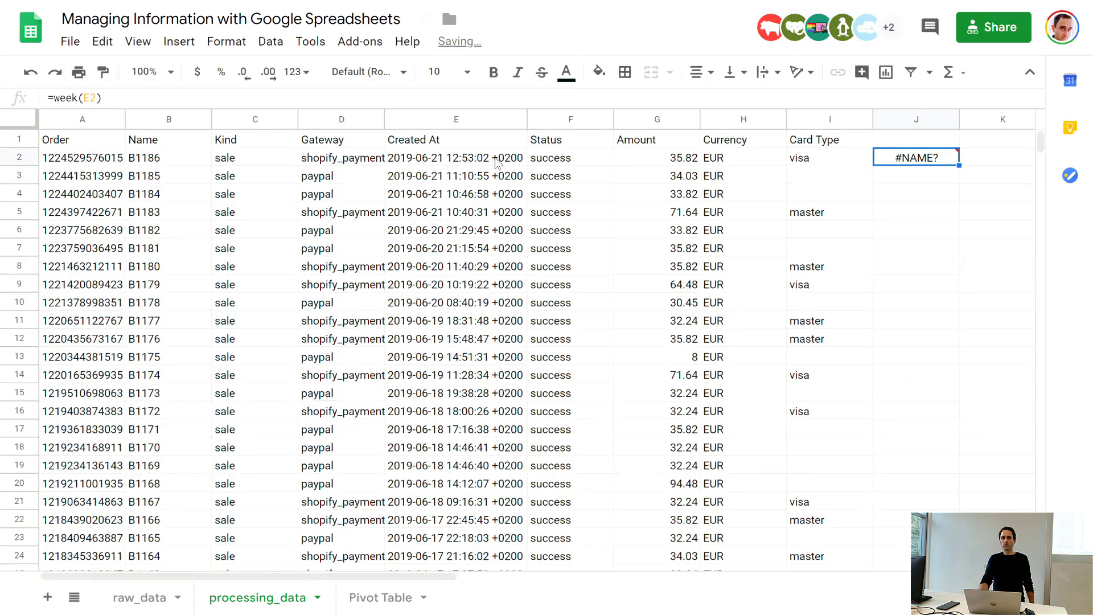
Step: Add the heading Created At Formatted in cell J1 and widen column J to fit it
left_click(497, 163)
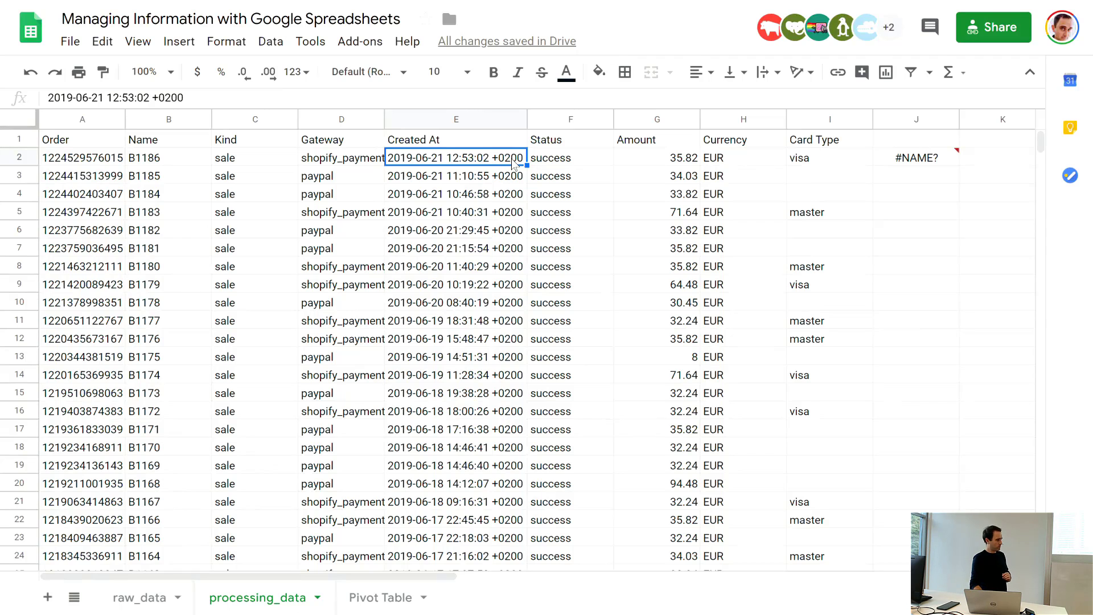
left_click(885, 138)
type("Cr")
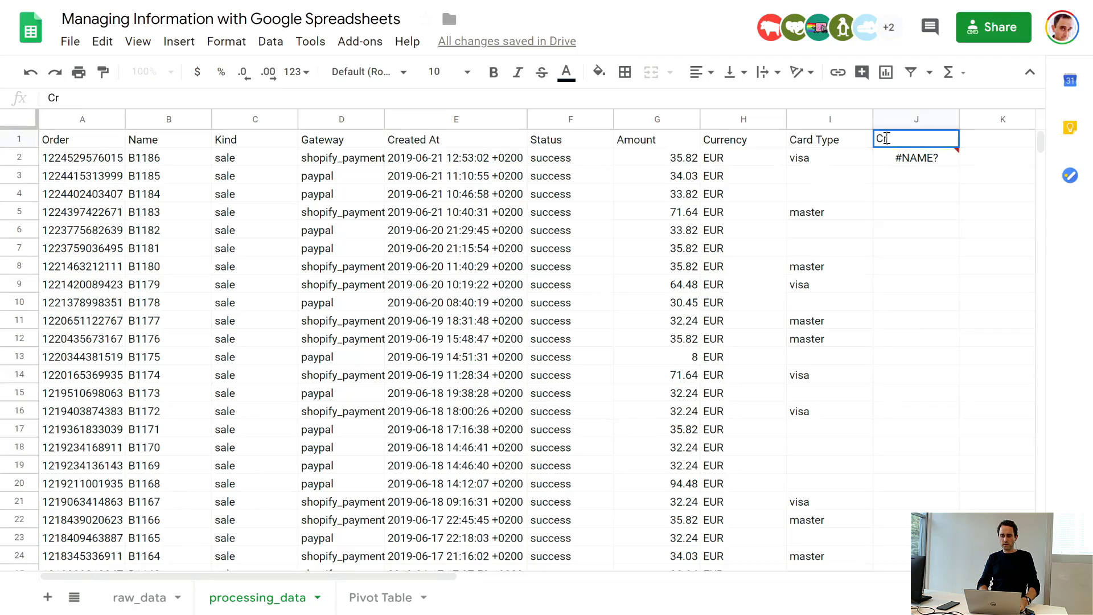
type("eated At ")
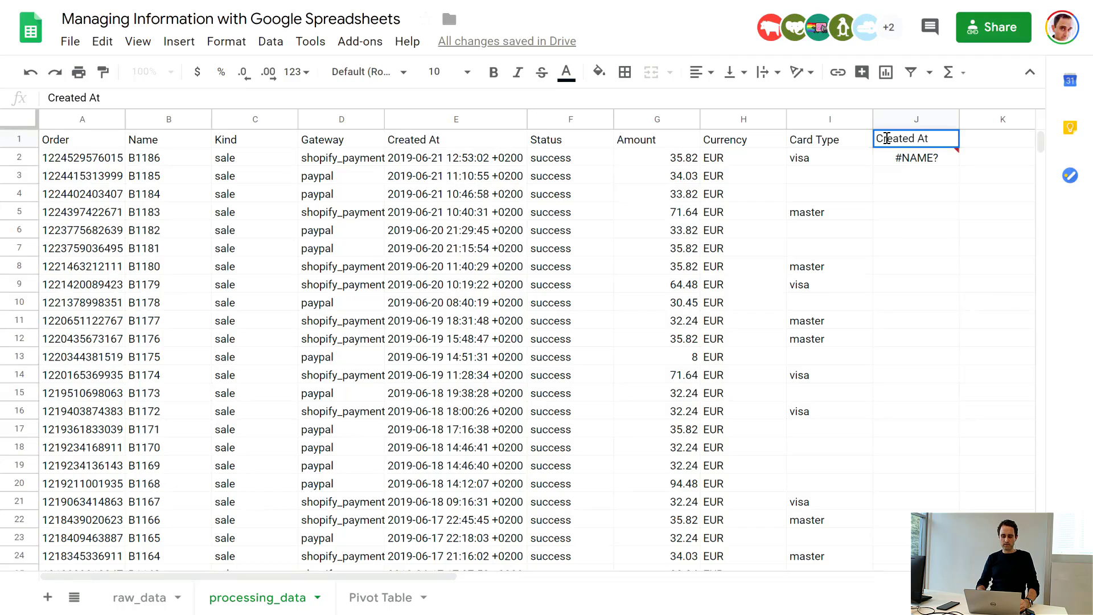
type("Formatted")
key("Return")
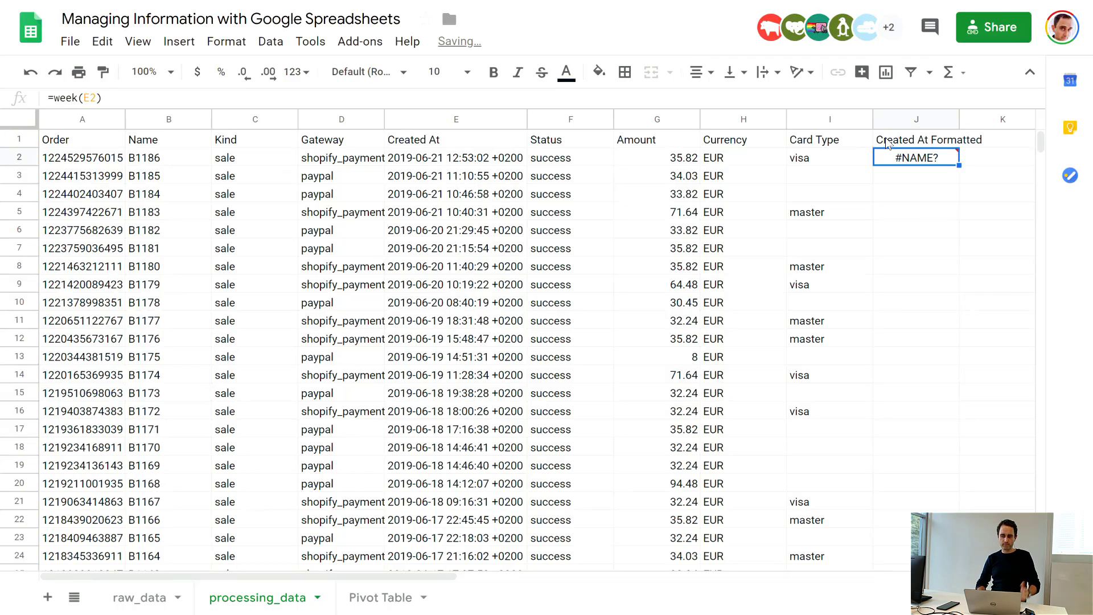
left_click_drag(957, 117, 985, 116)
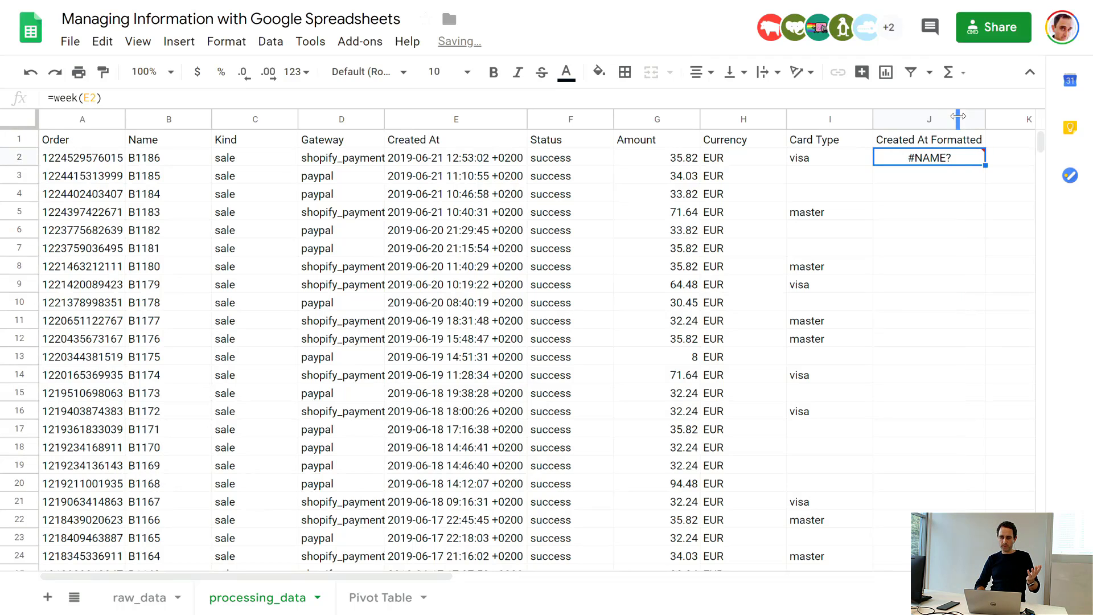
Step: Clear the week formula from cell J2
left_click(924, 210)
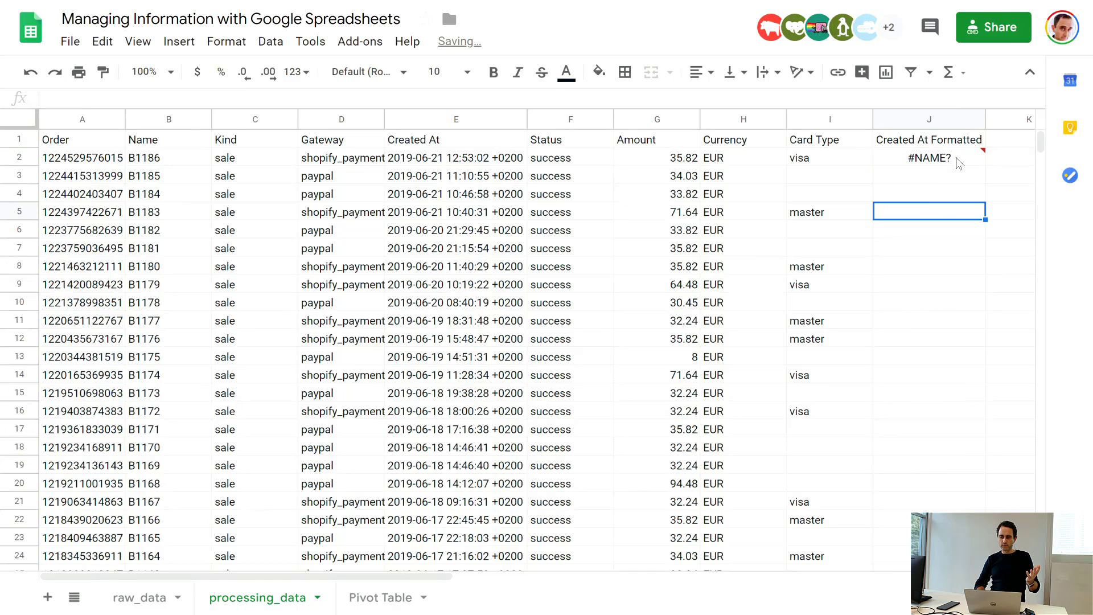
left_click(955, 157)
key("Delete")
left_click(940, 212)
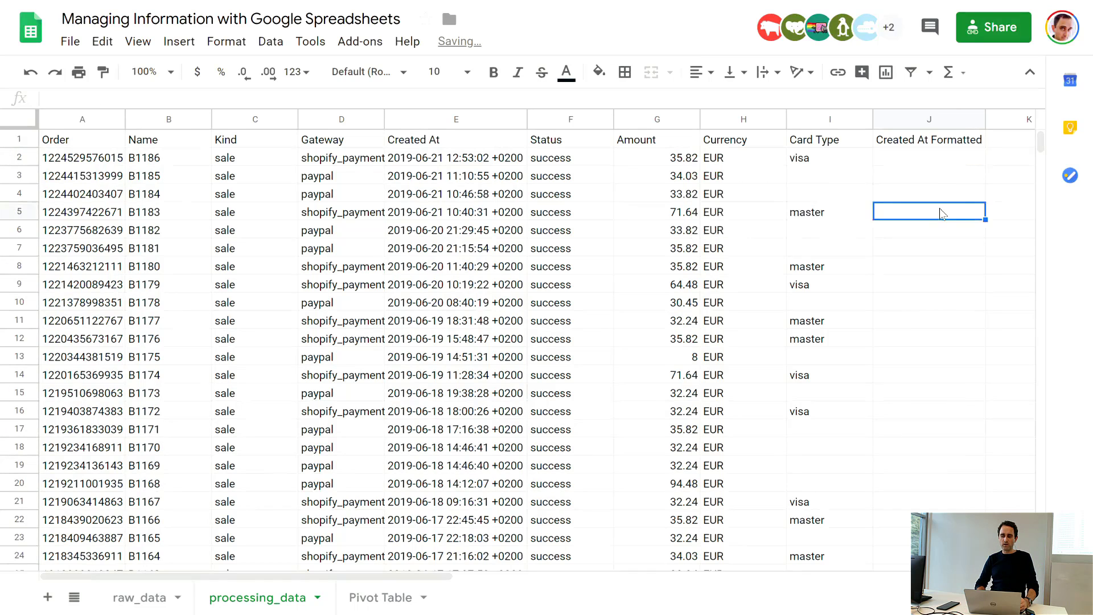
Step: Extract the first 19 characters of the first Created At value into cell J2 with =left(E2;19)
left_click(477, 161)
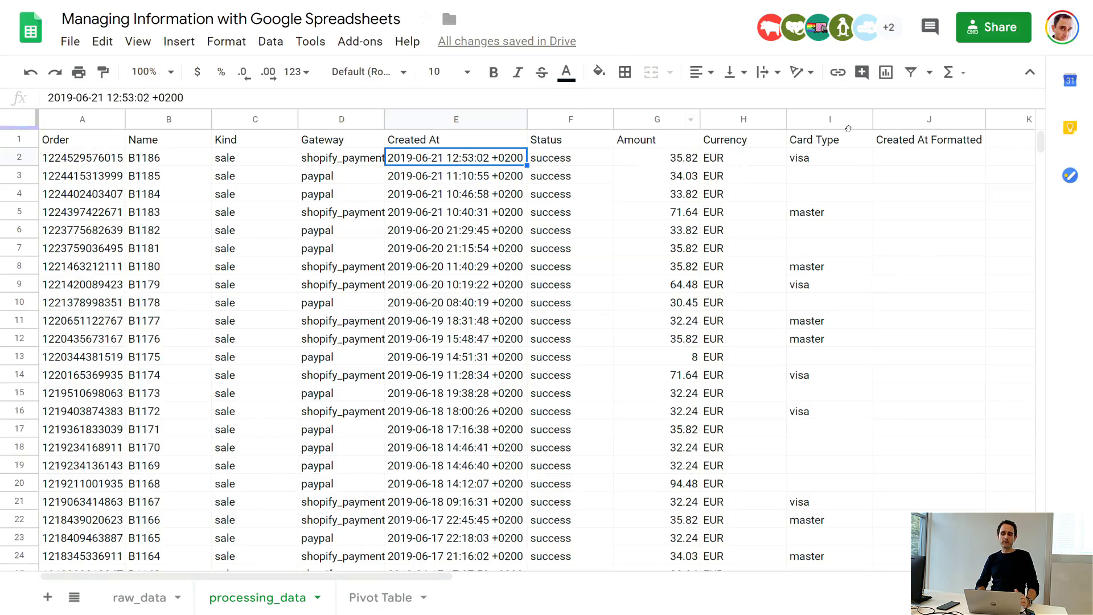
left_click(929, 160)
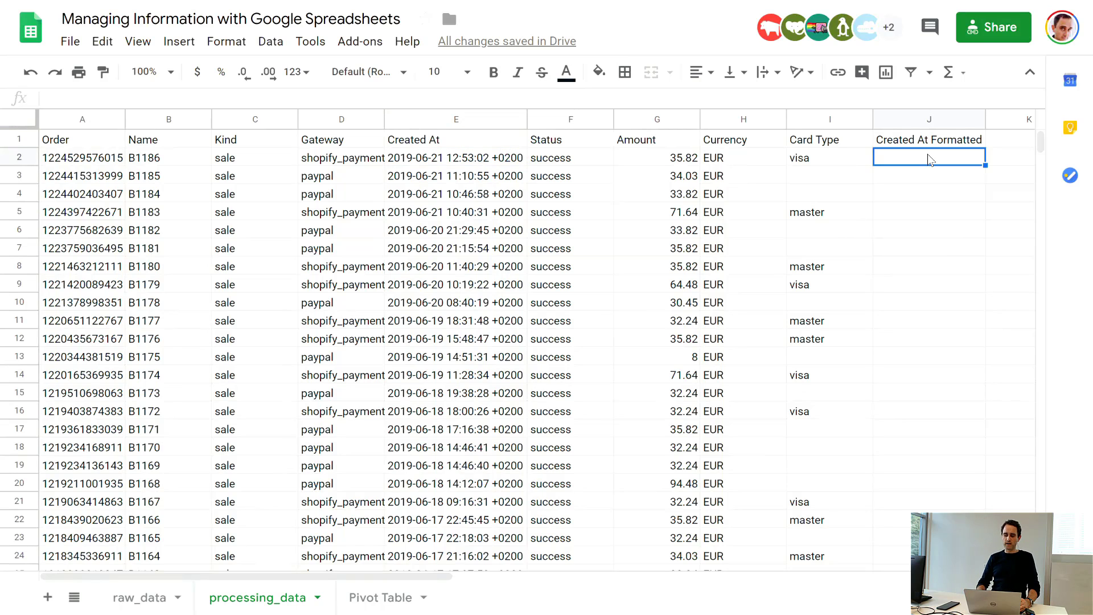
type("=")
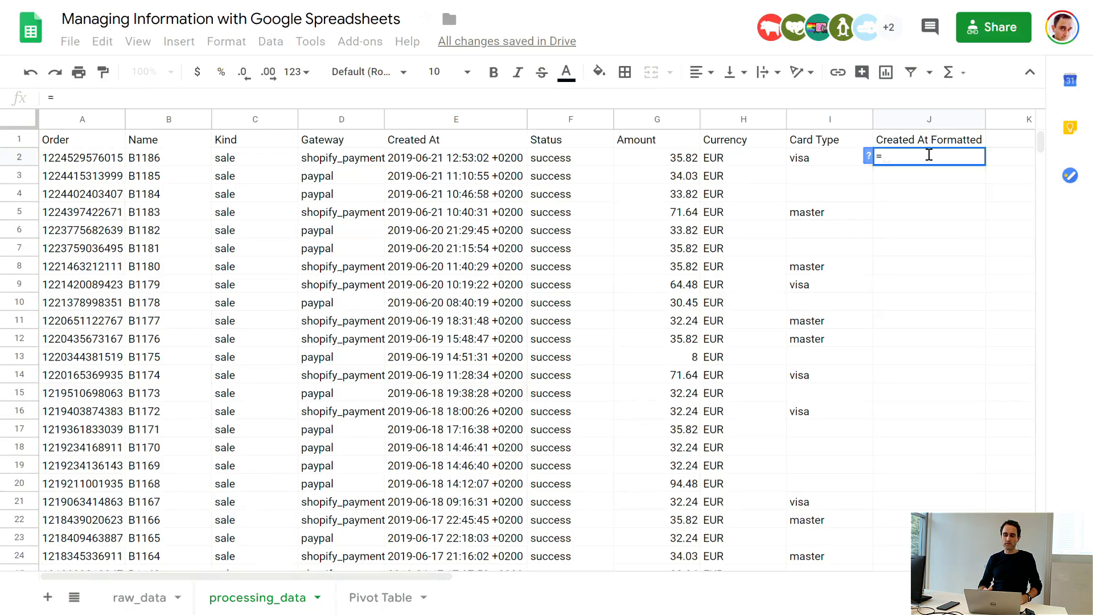
type("left")
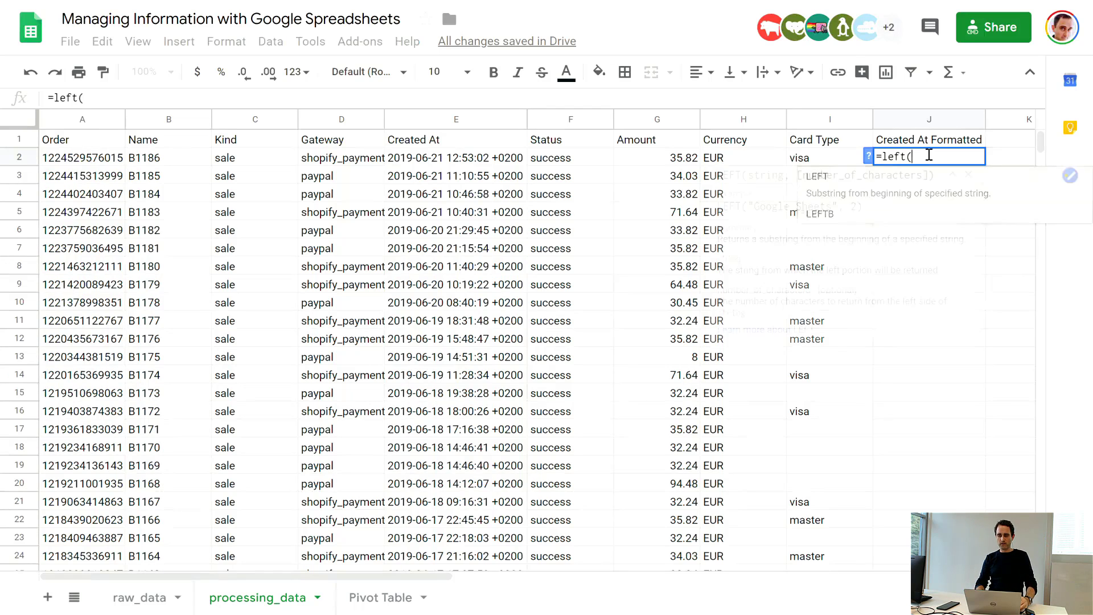
type("(")
left_click(503, 159)
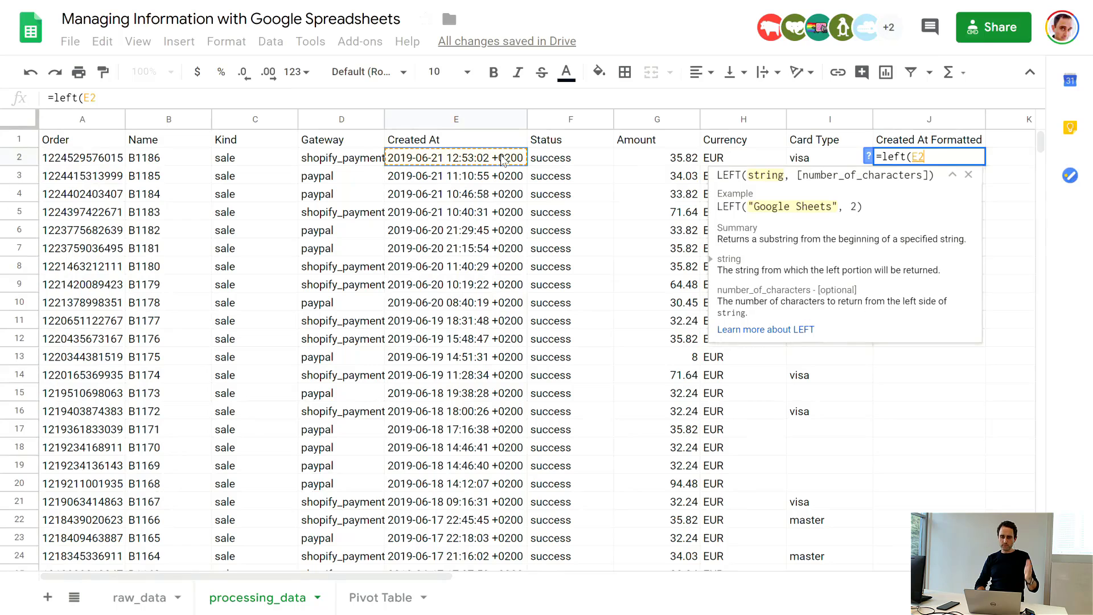
type(";19")
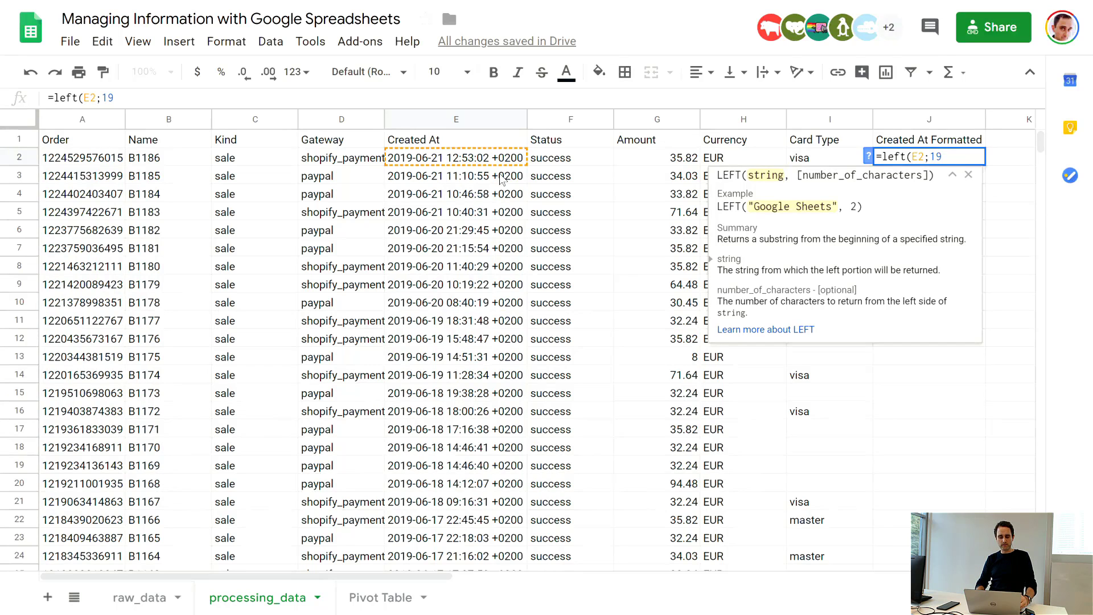
type(")")
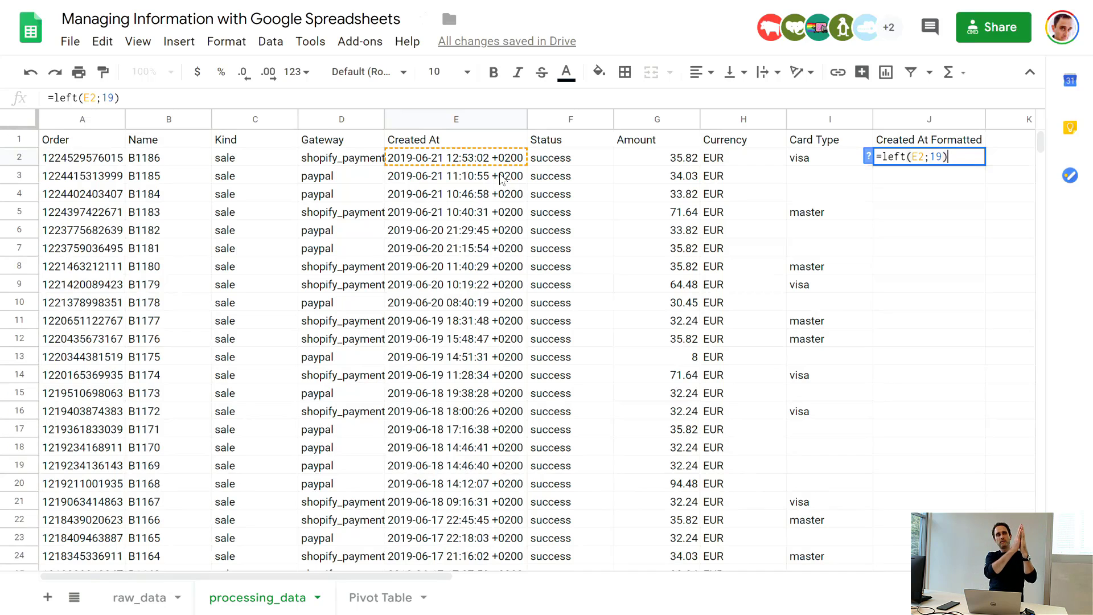
key("Return")
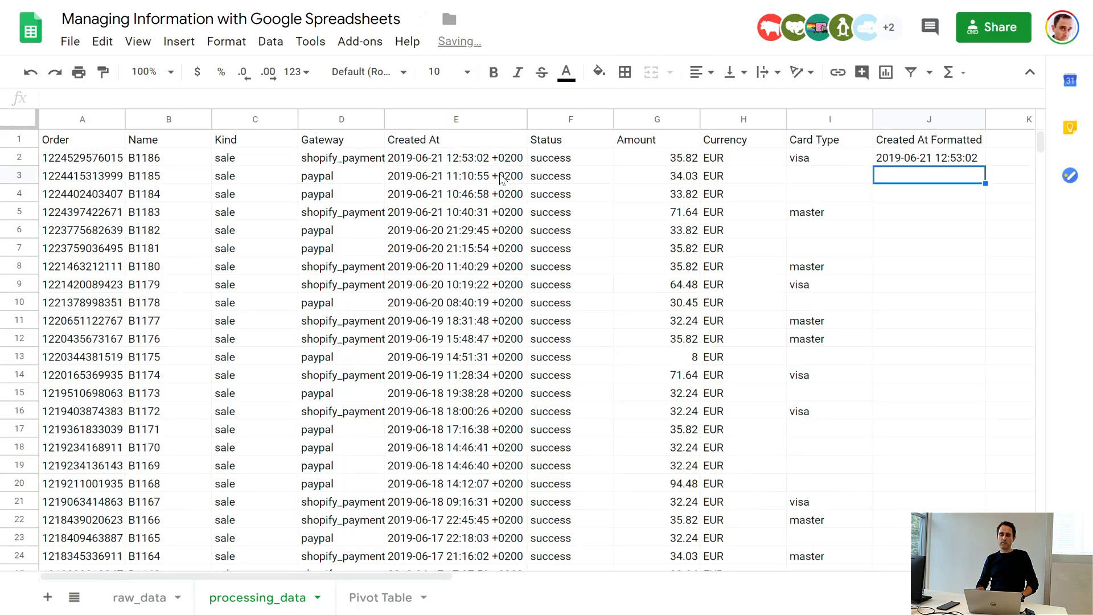
Step: Copy the LEFT formula from J2 down the Created At Formatted column through row 179, the last data row
left_click(891, 157)
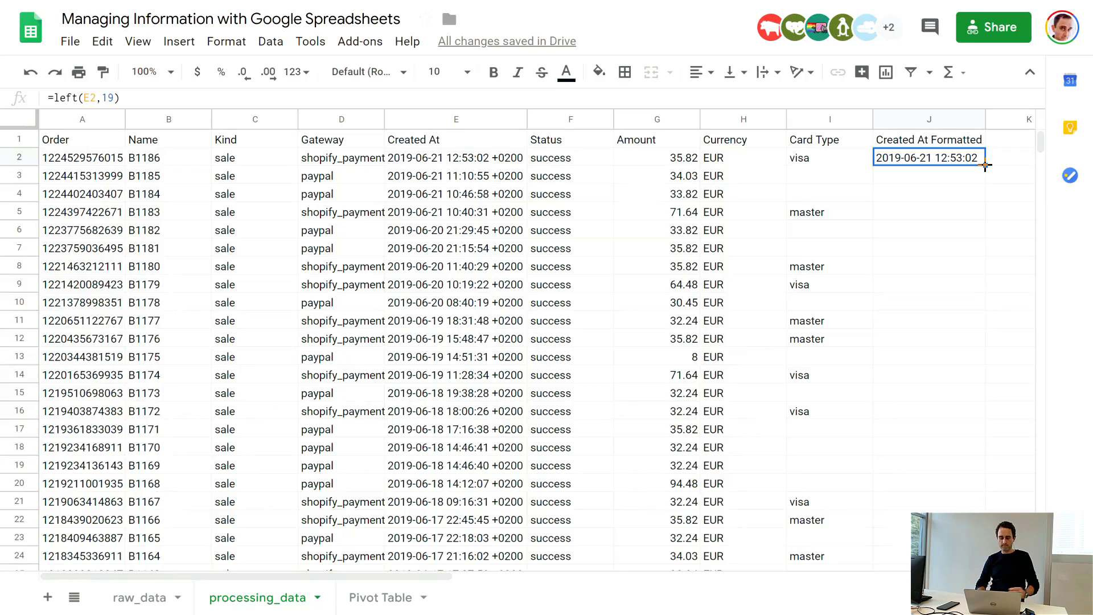
key("ctrl+c")
key("Down")
key("shift+Down")
key("shift+Down")
key("shift+Down")
key("shift+Down")
key("shift+Down")
key("shift+Down")
key("shift+Down")
key("shift+Down")
key("shift+Down")
key("shift+Down")
key("shift+Down")
key("shift+Down")
key("shift+Down")
key("shift+Down")
key("shift+Down")
key("shift+Down")
key("shift+Down")
key("shift+Down")
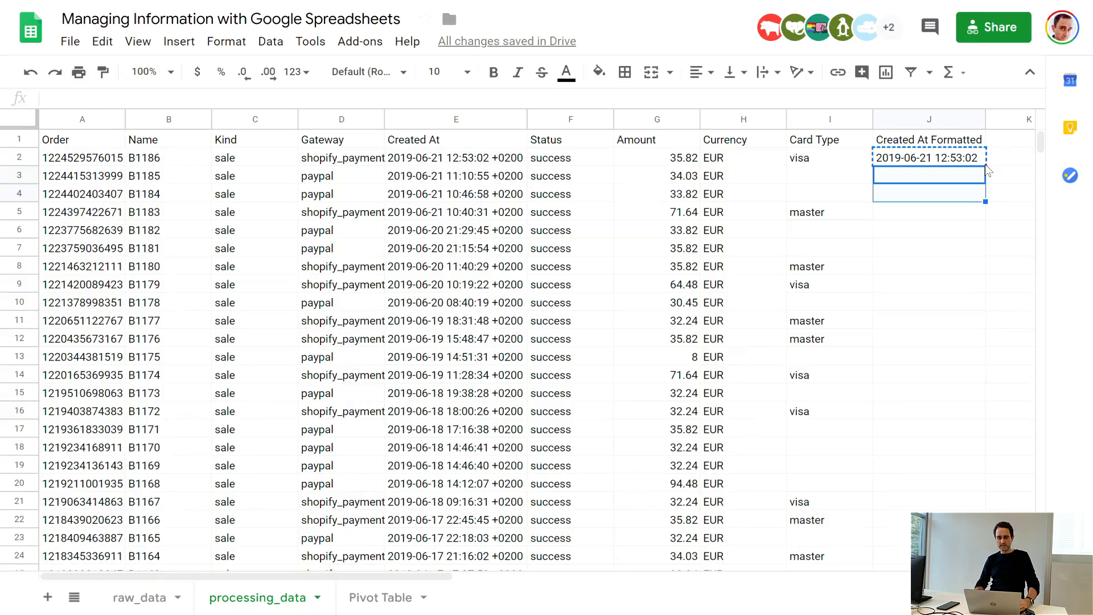
key("shift+Down")
key("shift+Down")
key("shift+Down")
key("shift+Down")
key("shift+Down")
key("shift+Down")
key("shift+Down")
key("shift+Down")
key("shift+Down")
key("shift+Down")
key("shift+Down")
key("shift+Down")
key("shift+Down")
key("shift+Down")
key("shift+Down")
key("shift+Down")
key("shift+Down")
key("shift+Down")
key("shift+Down")
key("shift+Down")
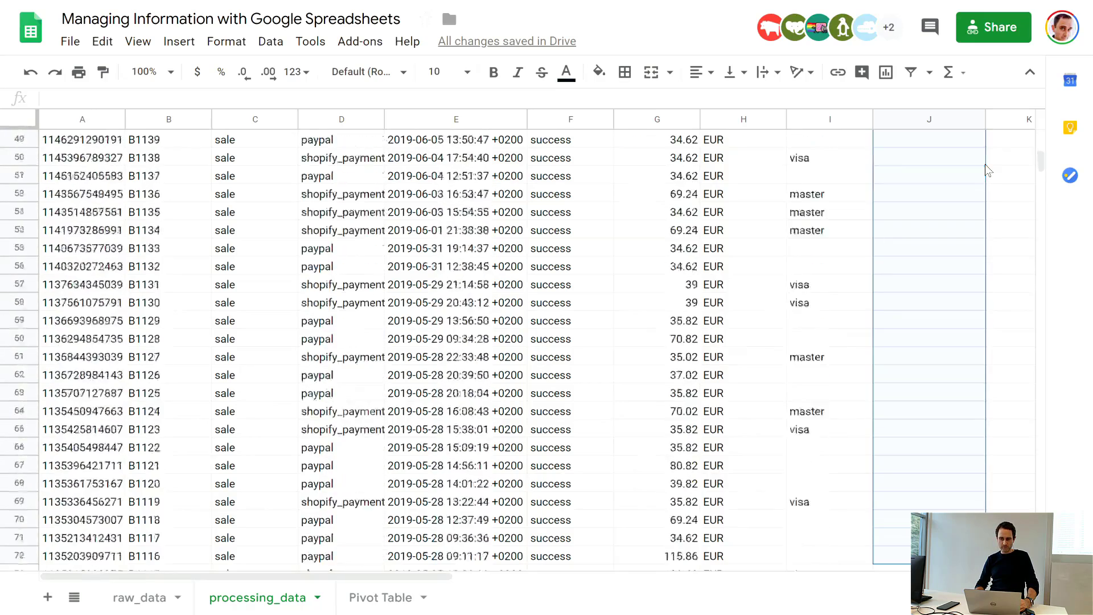
key("shift+Down")
key("shift+Down")
key("shift+Down")
key("shift+Down")
key("shift+Down")
key("shift+Down")
key("shift+Down")
key("shift+Down")
key("shift+Down")
key("shift+Down")
key("shift+Down")
key("shift+Down")
key("shift+Down")
key("shift+Down")
key("shift+Down")
key("shift+Down")
key("shift+Down")
key("shift+Down")
key("shift+Down")
key("shift+Down")
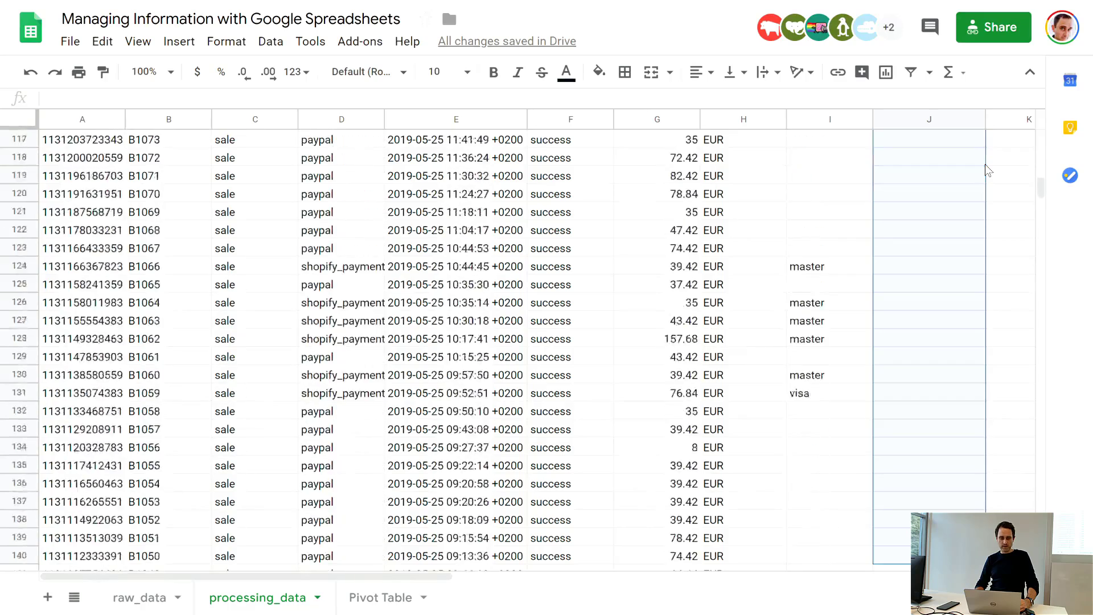
key("shift+Down")
key("shift+Down")
key("shift+Down")
key("shift+Down")
key("shift+Down")
key("shift+Down")
key("shift+Down")
key("shift+Down")
key("shift+Down")
key("shift+Down")
key("shift+Down")
key("shift+Down")
key("shift+Down")
key("shift+Down")
key("shift+Down")
key("shift+Down")
key("shift+Down")
key("shift+Down")
key("shift+Down")
key("shift+Down")
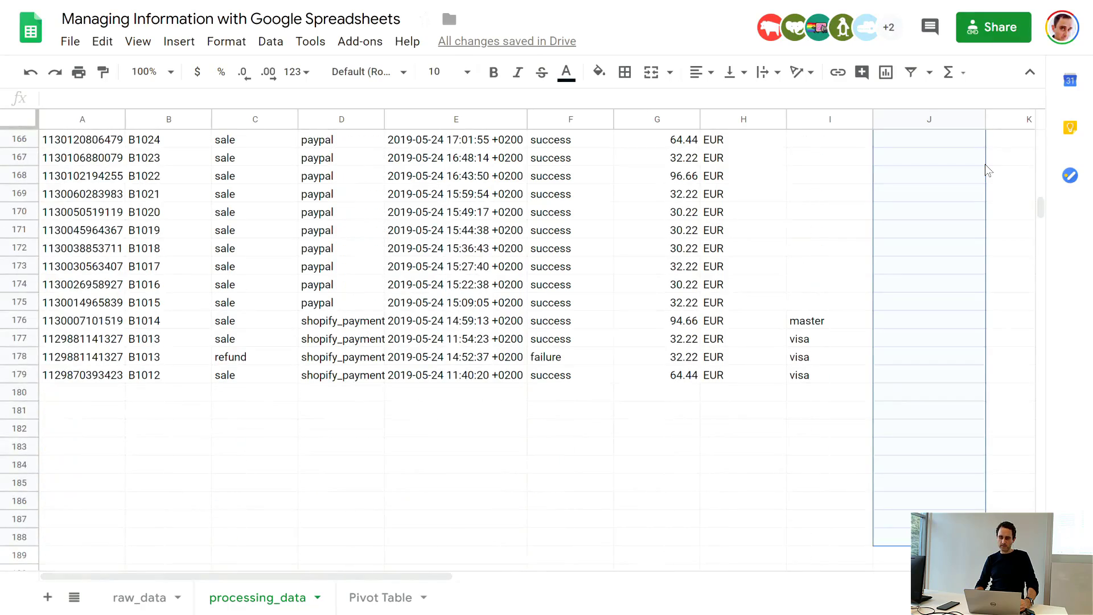
key("shift+Up")
key("shift+Up")
key("shift+Up")
key("shift+Up")
key("shift+Up")
key("shift+Up")
key("shift+Up")
key("shift+Up")
key("shift+Up")
key("shift+Up")
key("shift+Up")
key("shift+Down")
key("ctrl+v")
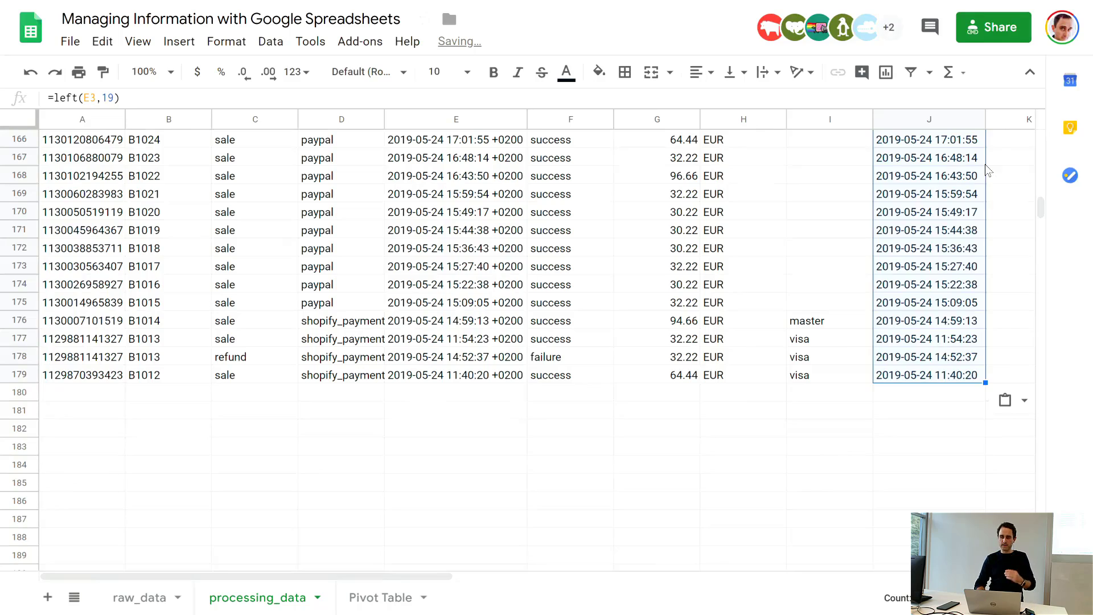
left_click(851, 230)
scroll(694, 269, "down", 5)
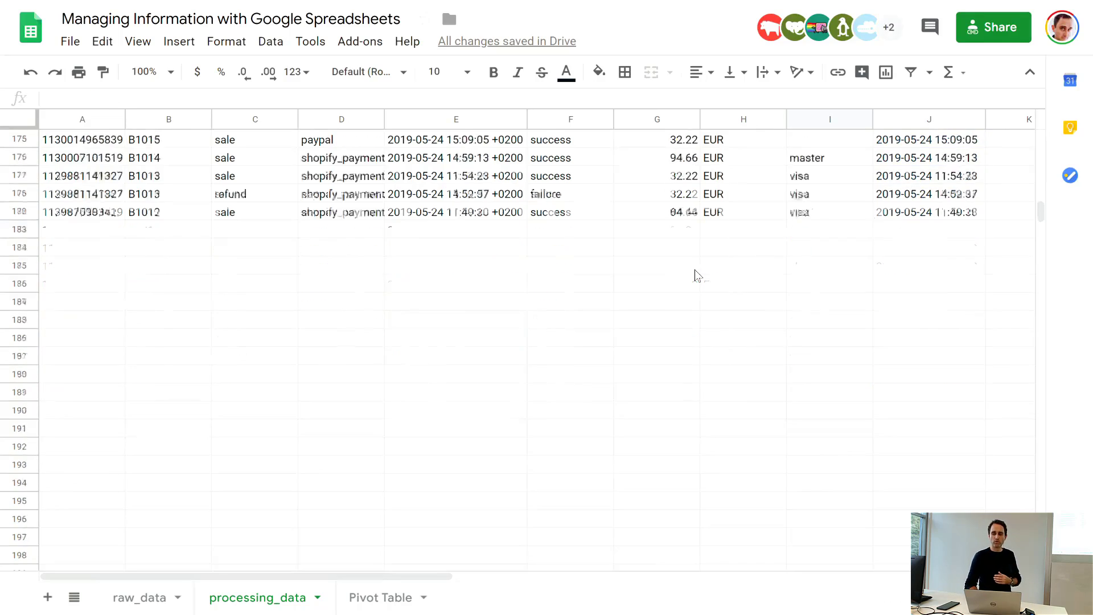
Step: Narrow the Created At, Kind and Name columns to make room for further columns
scroll(695, 269, "up", 20)
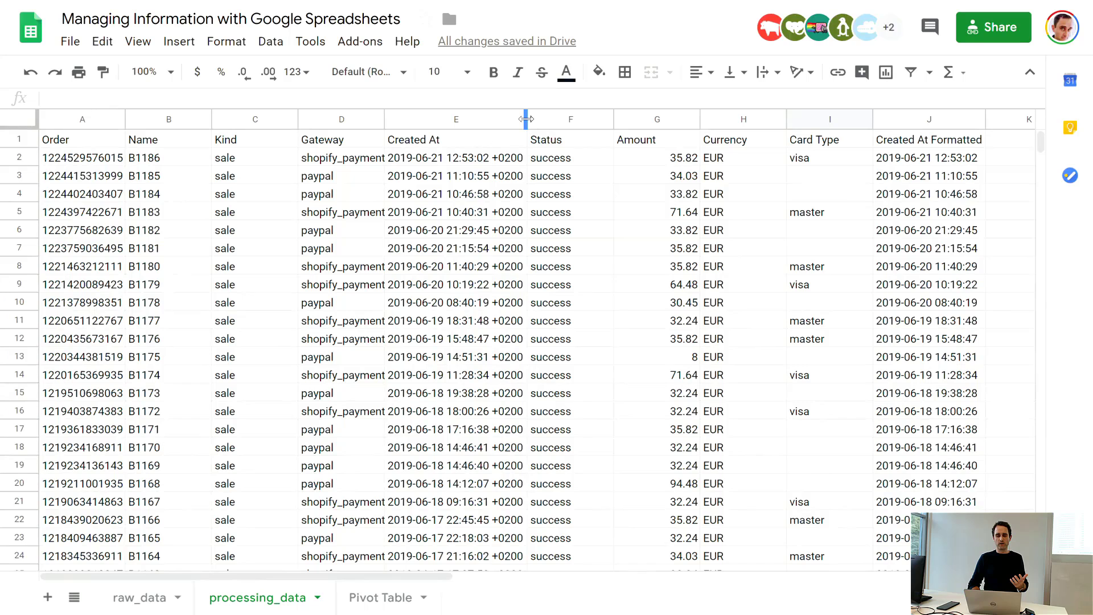
left_click_drag(525, 121, 473, 121)
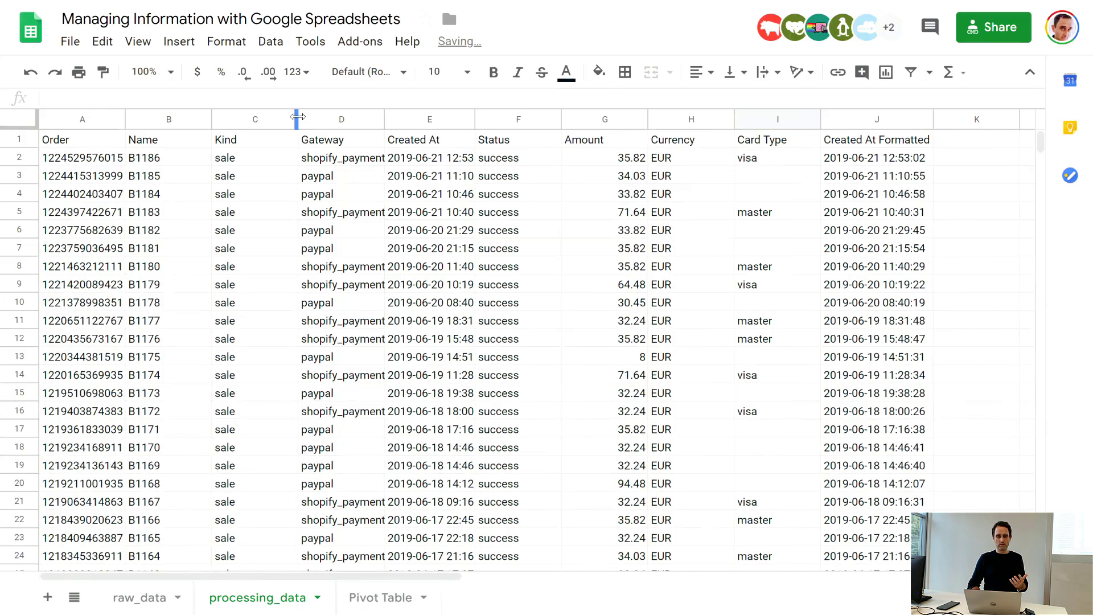
left_click_drag(297, 121, 176, 120)
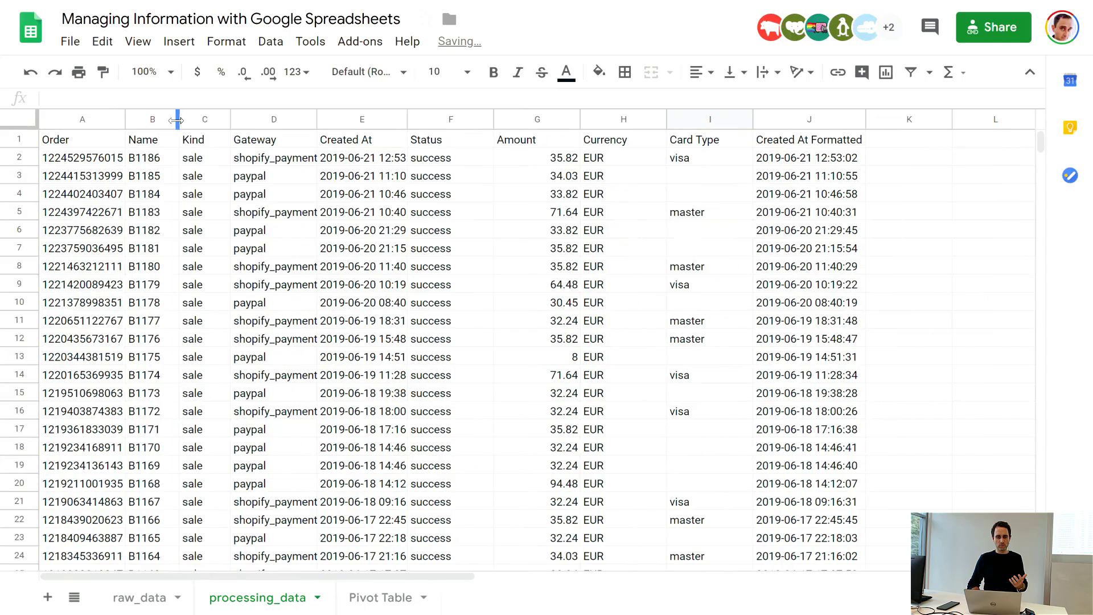
Step: Calculate the month of the first Created At Formatted date in cell K2 with =month(J2)
left_click(890, 138)
key("Down")
type("=")
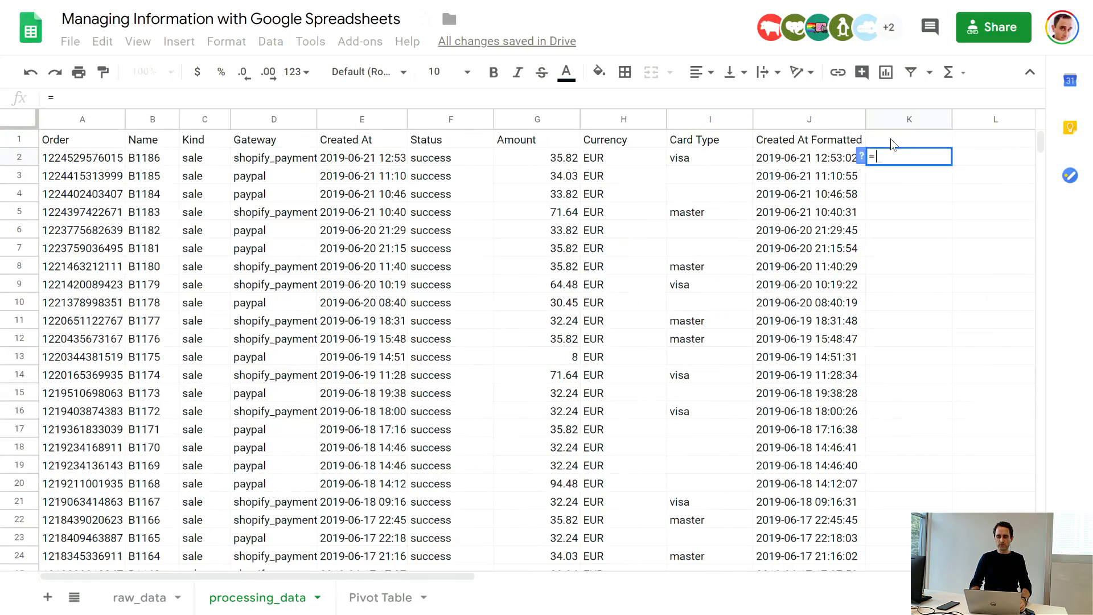
type("maont")
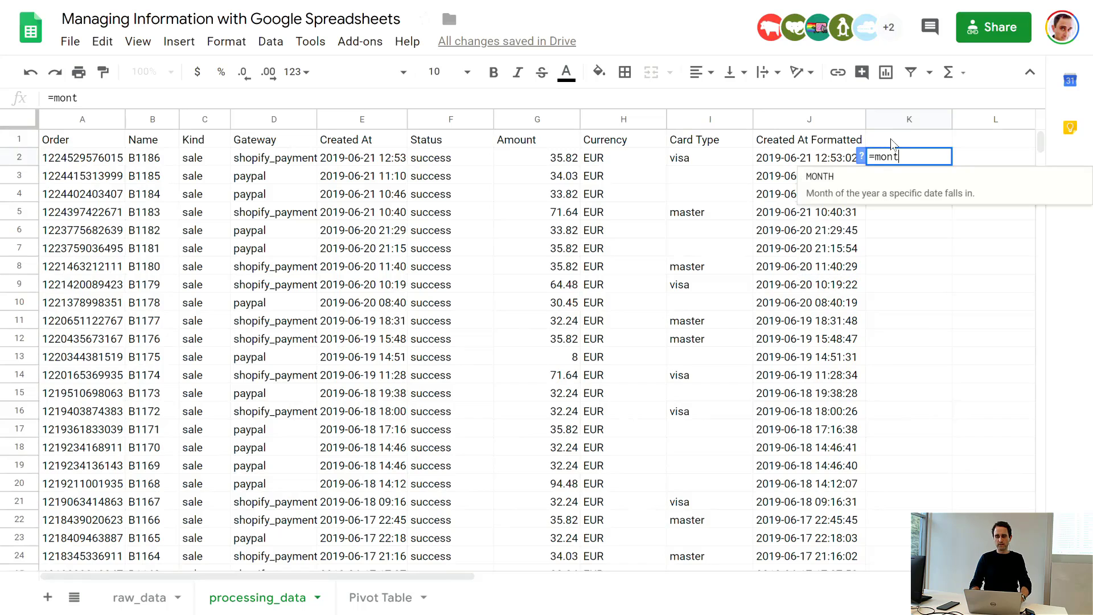
type("h(")
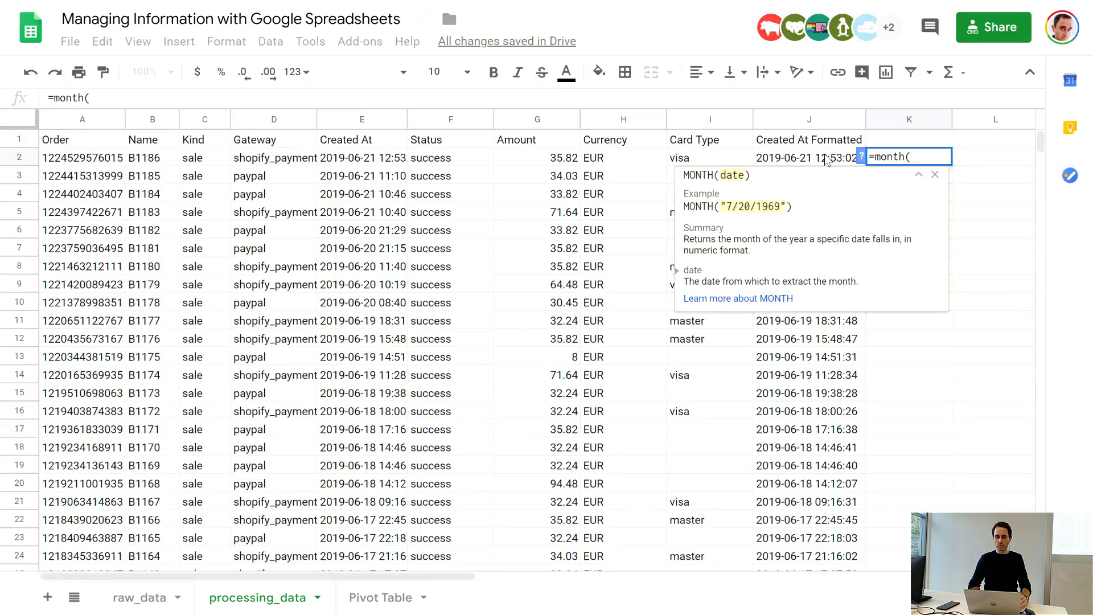
left_click(826, 158)
type(")")
key("Return")
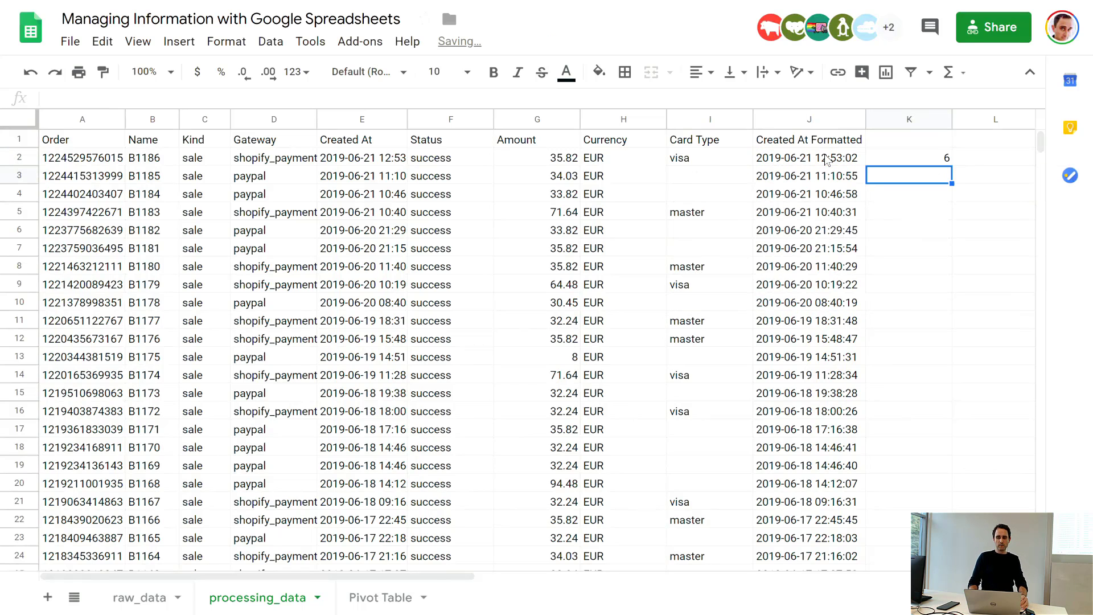
Step: Change the formula in cell K2 to =WEEKNUM(J2) to calculate the week number
key("Up")
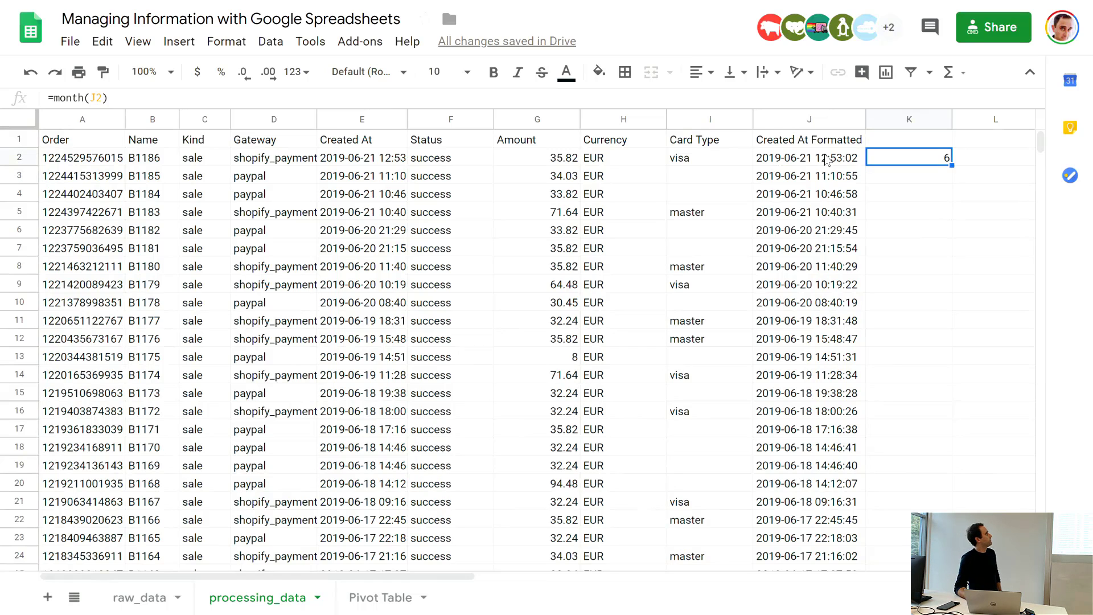
key("F2")
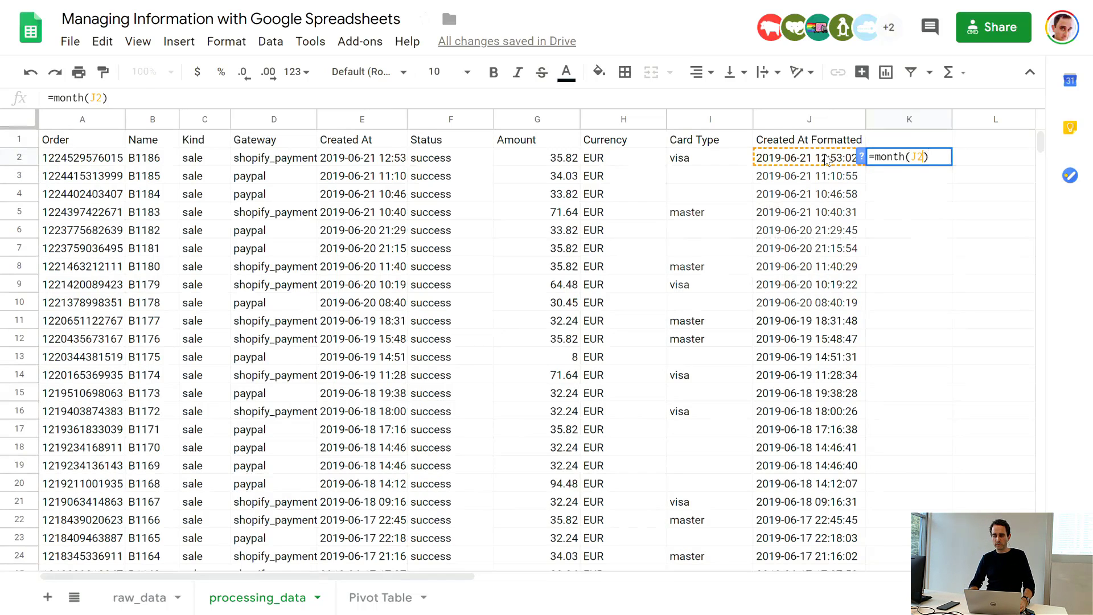
key("BackSpace")
key("BackSpace")
key("BackSpace")
key("BackSpace")
key("BackSpace")
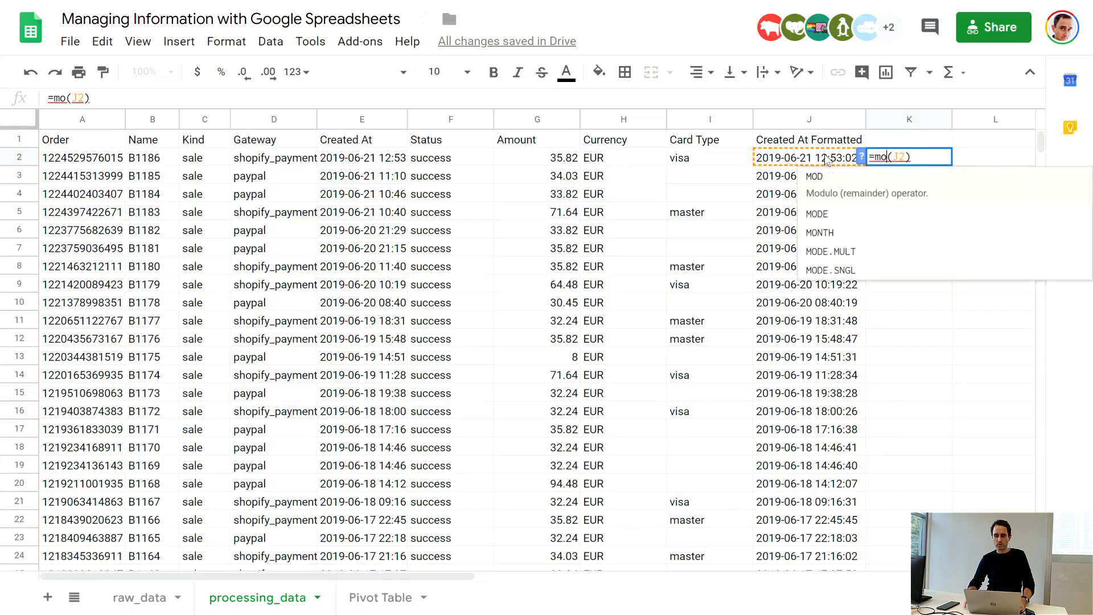
type("w")
type("eeknum")
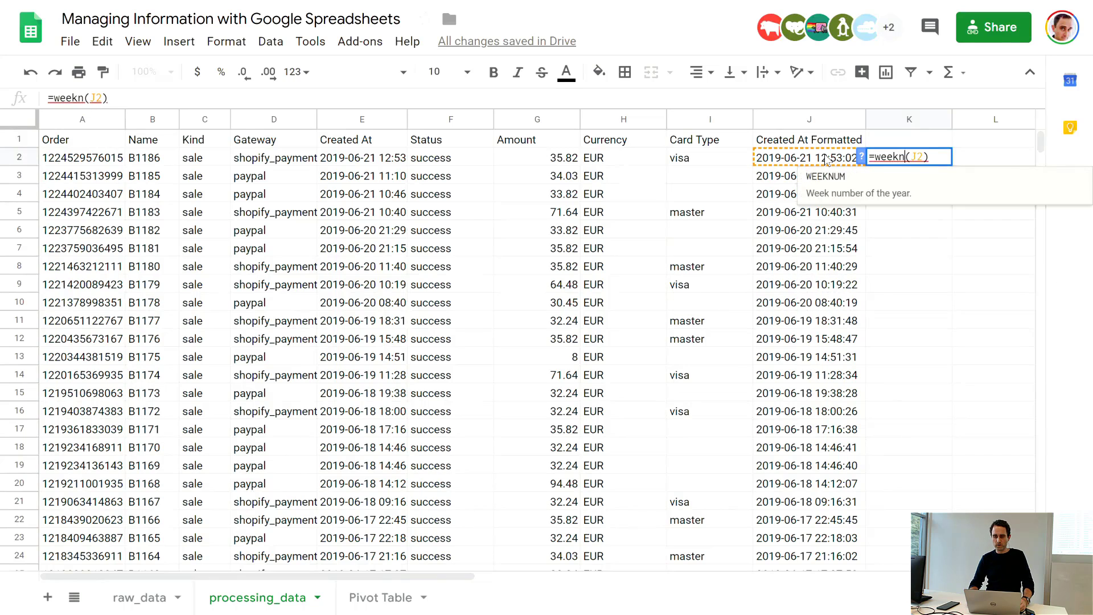
key("Tab")
key("Return")
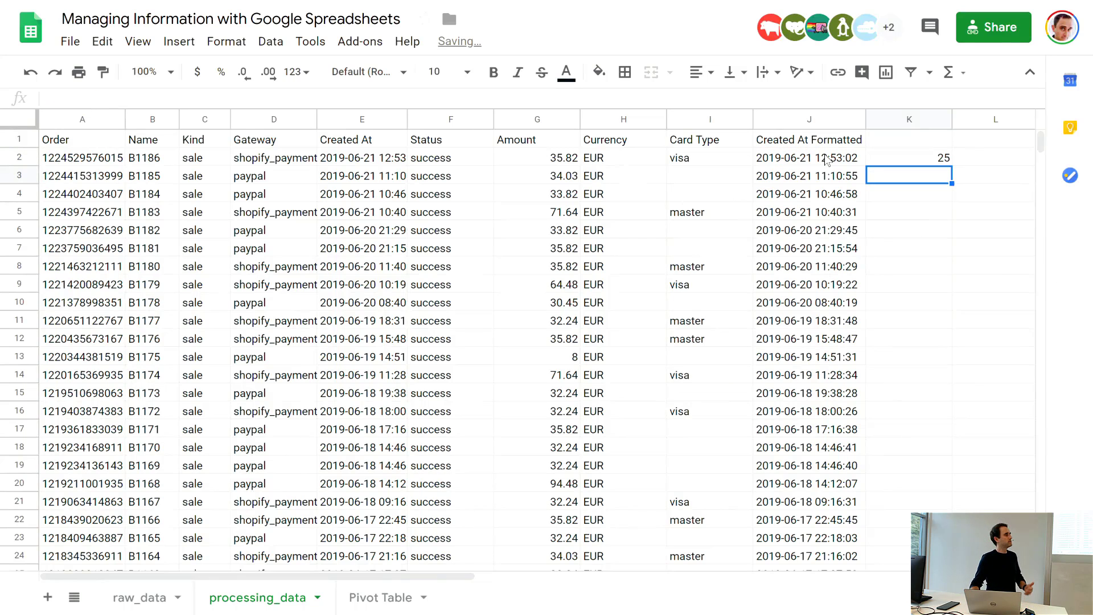
key("Up")
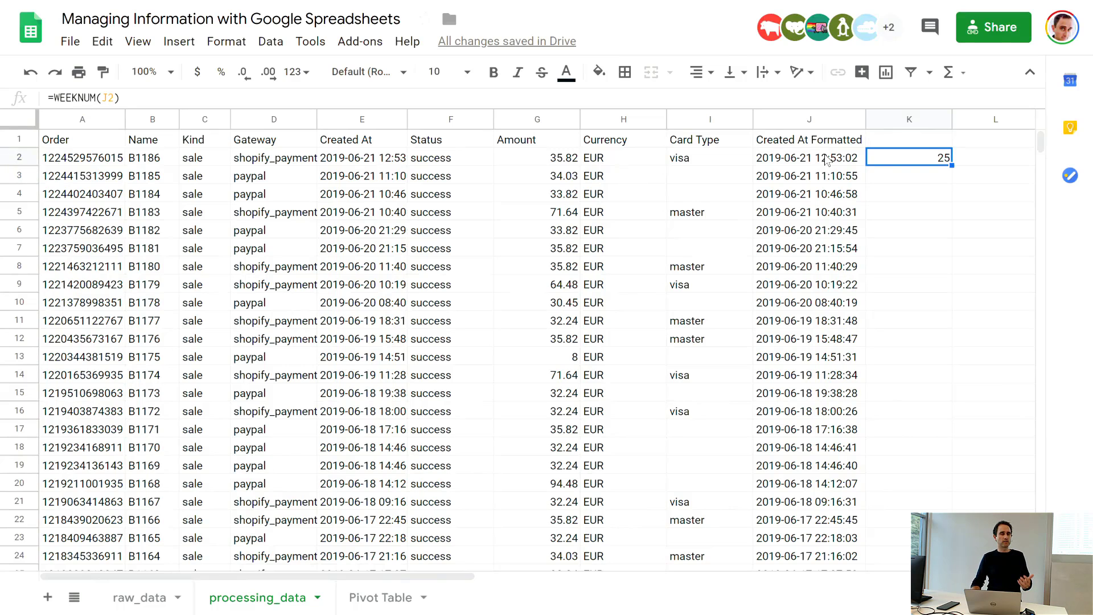
Step: Copy the WEEKNUM formula from K2 down column K through the last data row
double_click(951, 165)
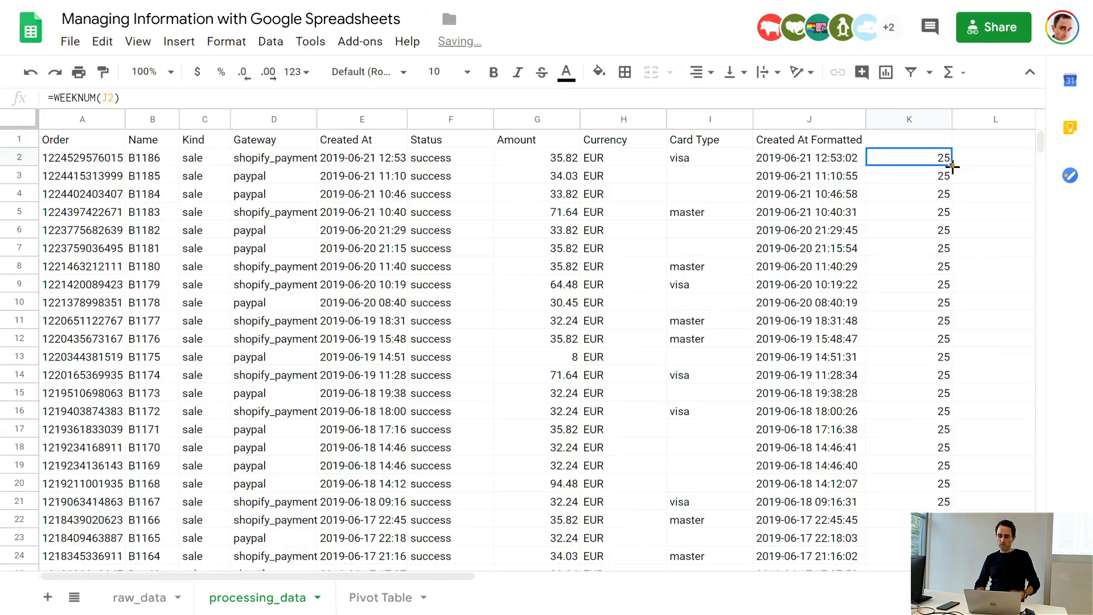
left_click(922, 138)
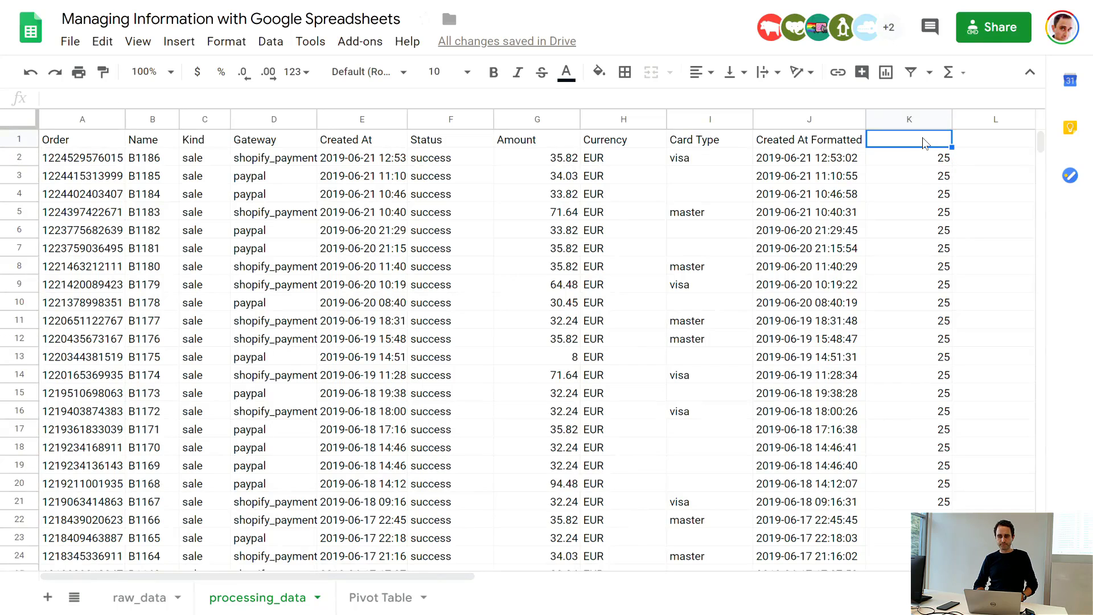
left_click(945, 160)
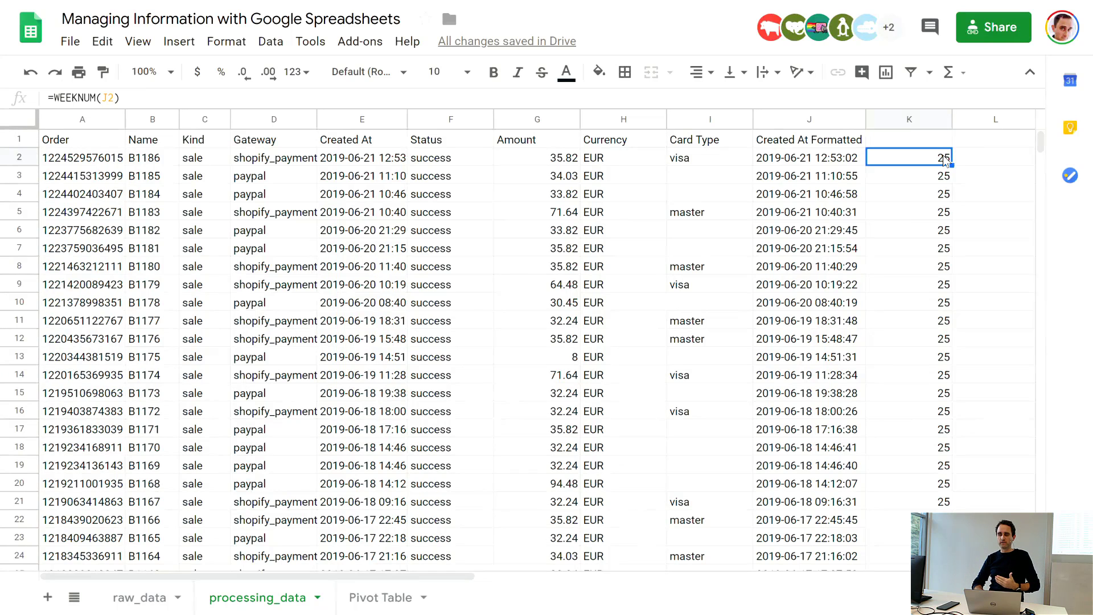
mouse_move(1041, 141)
left_mouse_down()
mouse_move(1023, 230)
mouse_move(1026, 198)
mouse_move(1025, 209)
mouse_move(1044, 194)
mouse_move(1044, 131)
left_mouse_up()
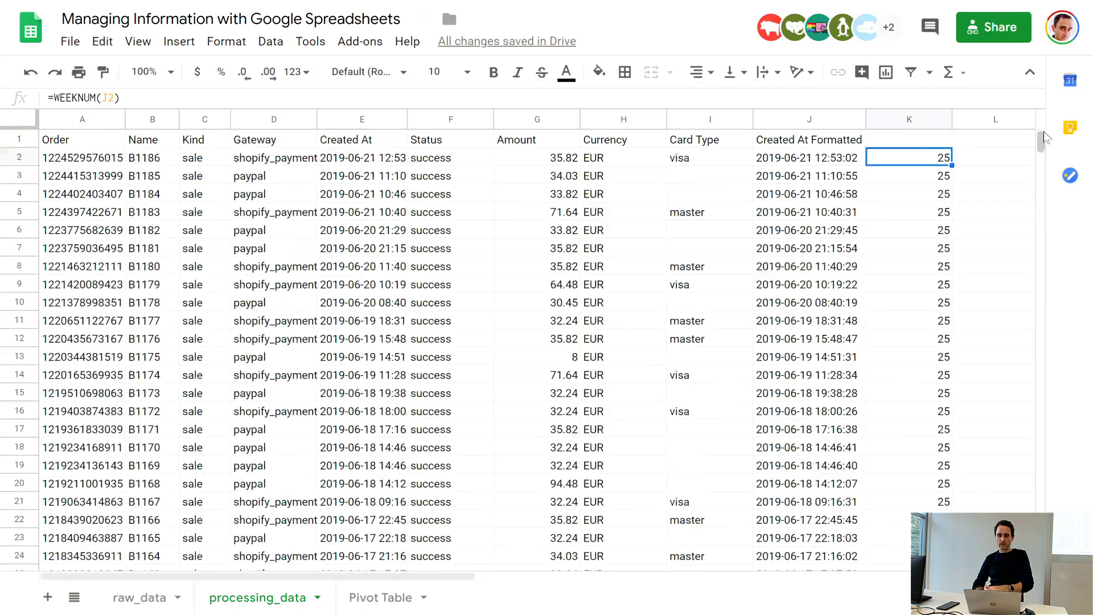
Step: Enter the header "Week of Transaction" in cell K1 and widen column K to fit it
left_click(930, 140)
type("Week of ")
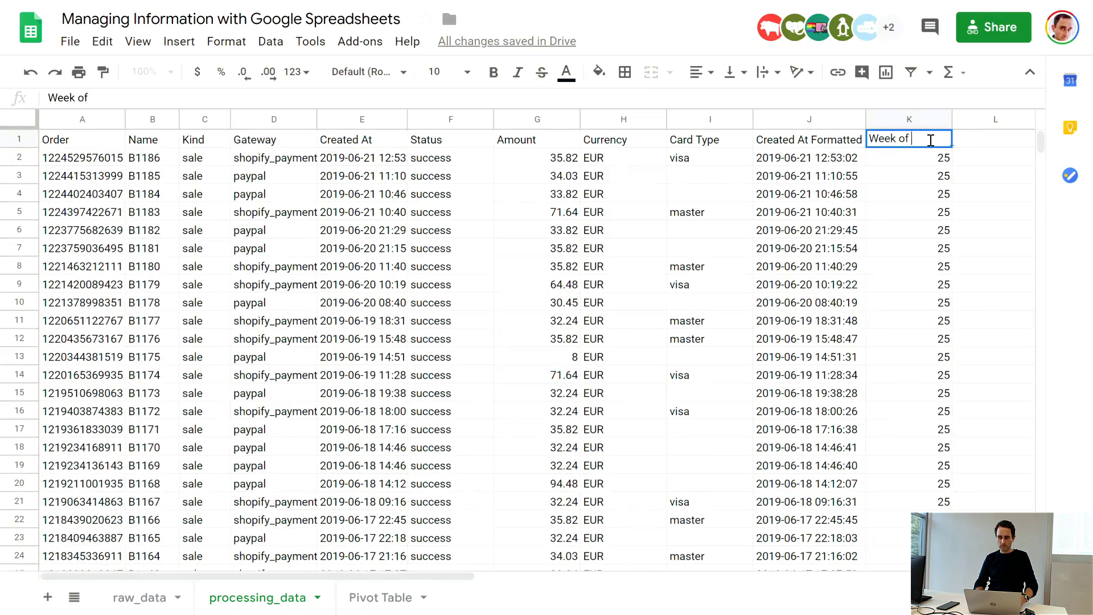
type("Transa")
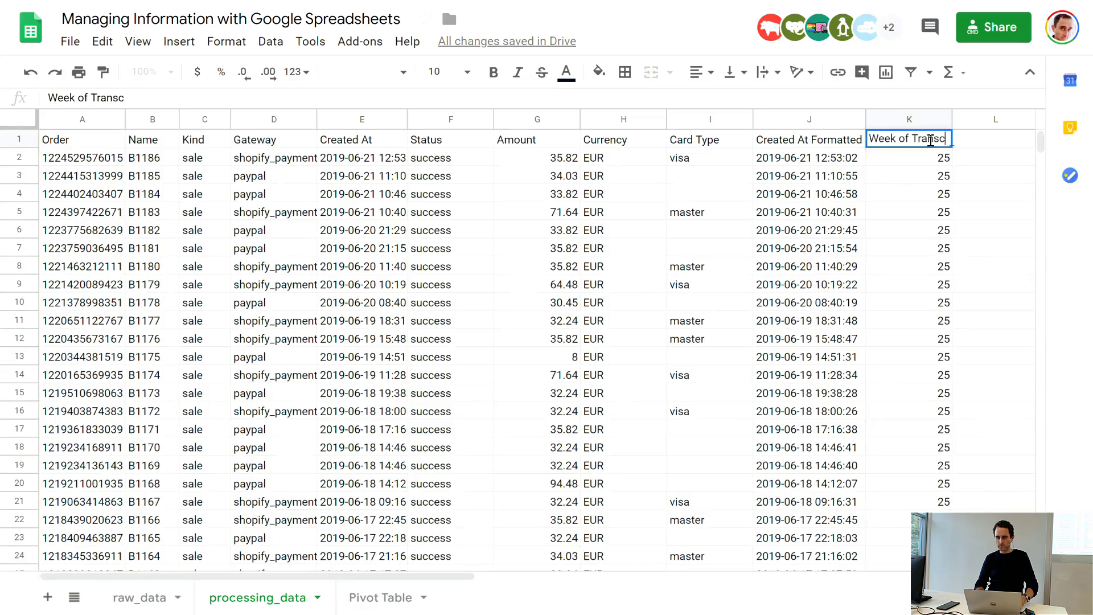
type("ction")
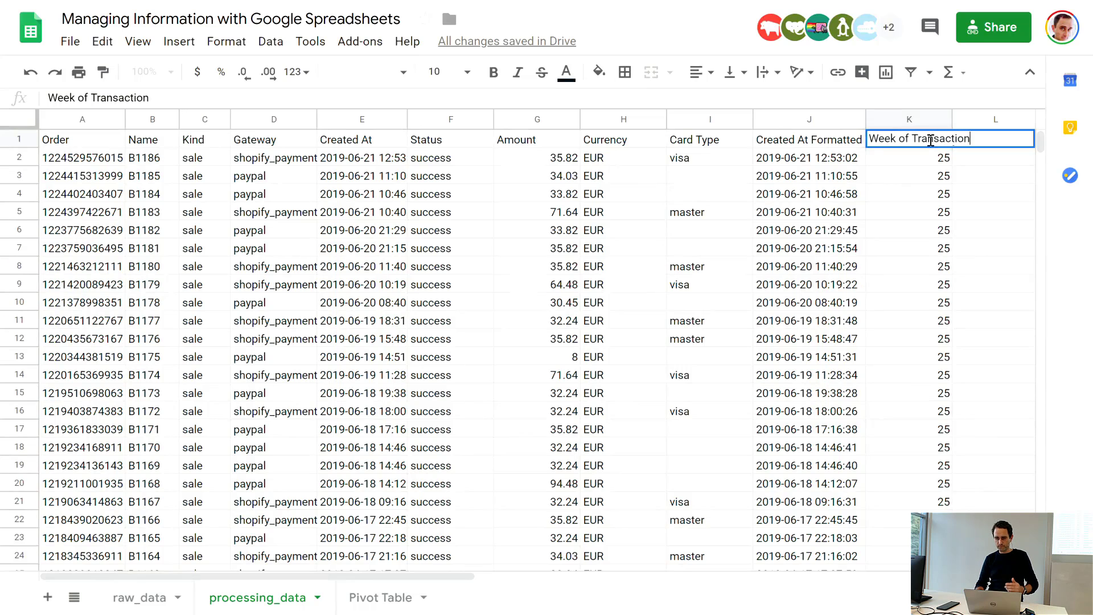
key("Return")
left_click(964, 169)
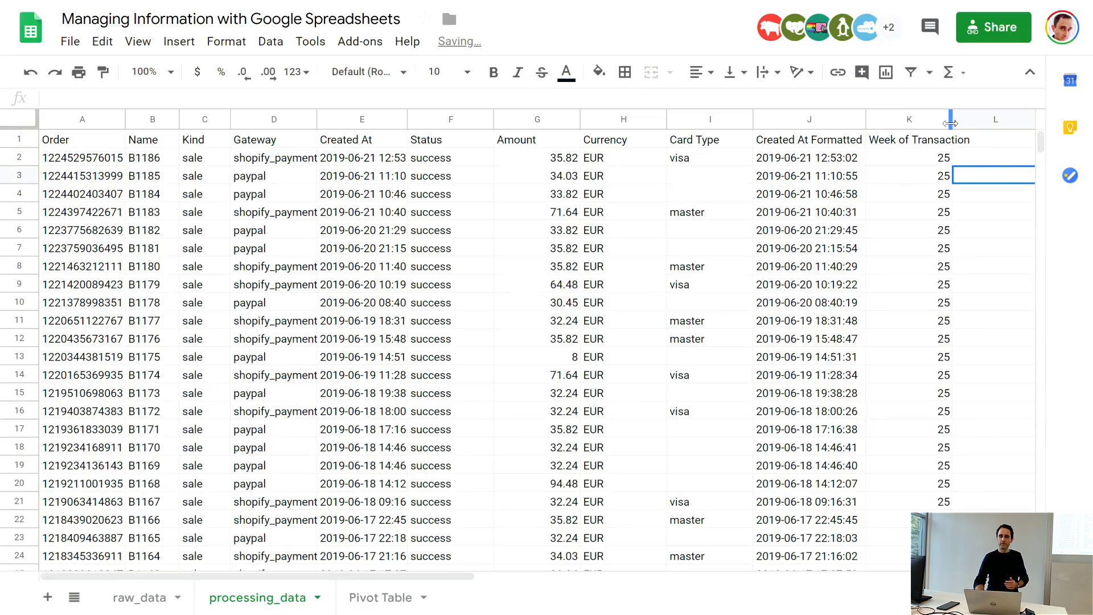
left_click_drag(950, 121, 985, 121)
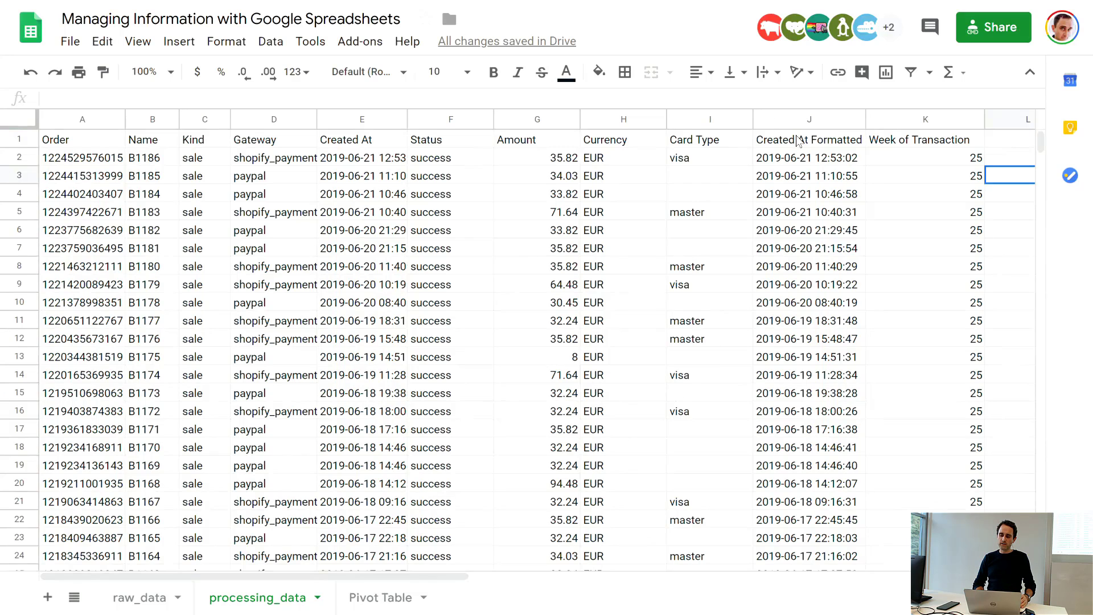
Step: Fill the Created At Formatted and Week of Transaction columns, J1 through K179, with light green
left_click(797, 140)
left_click(863, 265, "shift")
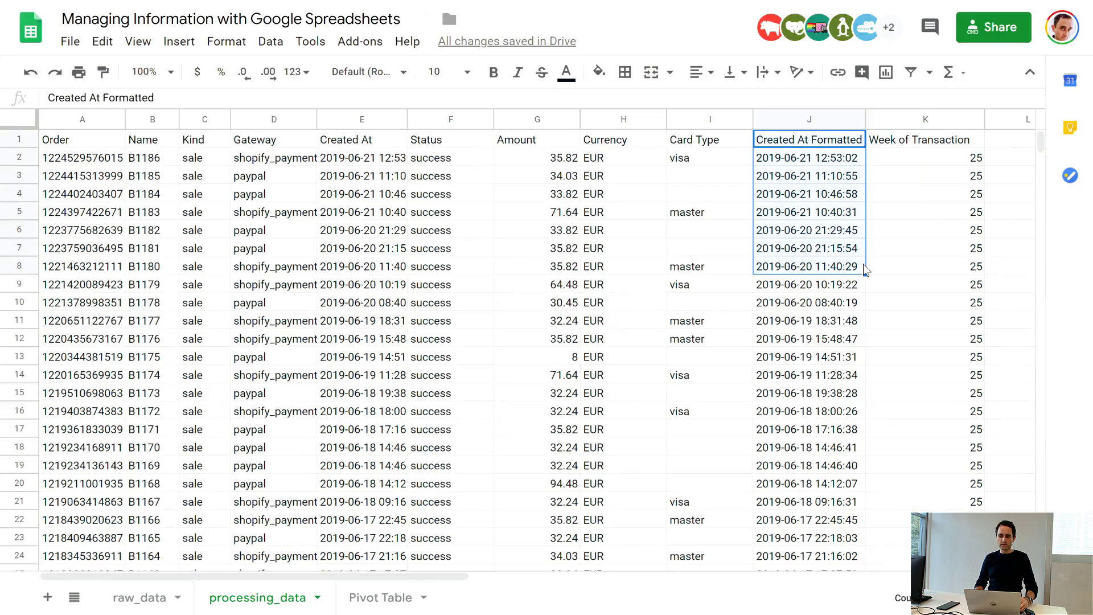
key("shift+Right")
key("shift+Down")
key("shift+Down")
key("shift+Down")
key("shift+Down")
key("shift+Down")
key("shift+Down")
key("shift+Down")
key("shift+Down")
key("shift+Down")
key("shift+Down")
key("shift+Down")
key("shift+Down")
key("shift+Down")
key("shift+Down")
key("shift+Down")
key("shift+Down")
key("shift+Down")
key("shift+Down")
key("shift+Down")
key("shift+Down")
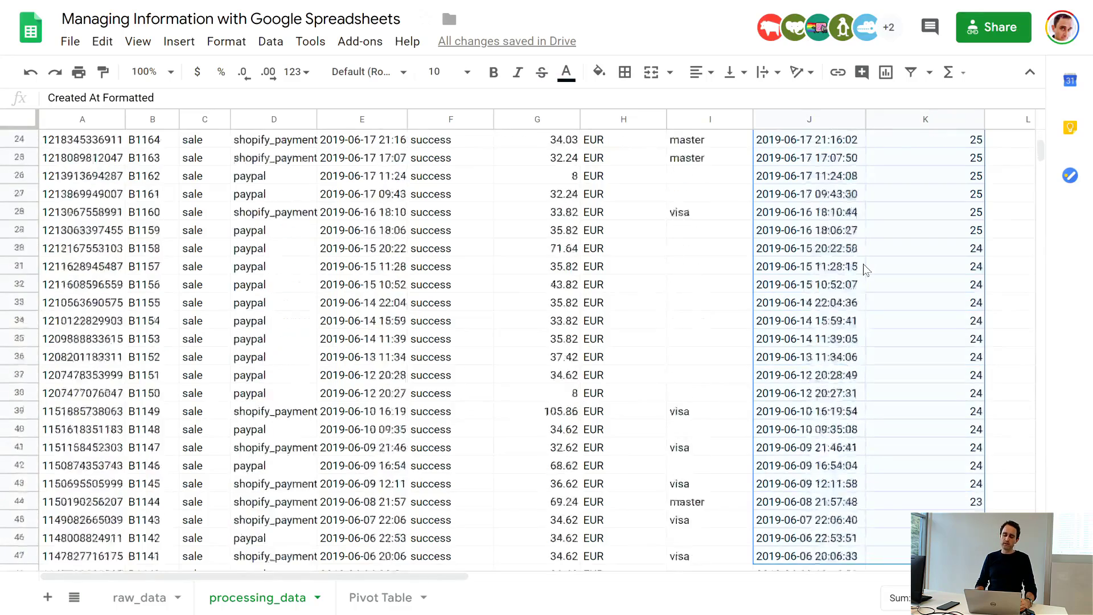
key("shift+Down")
key("shift+Down")
key("shift+Down")
key("shift+Down")
key("shift+Down")
key("shift+Down")
key("shift+Down")
key("shift+Down")
key("shift+Down")
key("shift+Down")
key("shift+Down")
key("shift+Down")
key("shift+Down")
key("shift+Down")
key("shift+Down")
key("shift+Down")
key("shift+Down")
key("shift+Down")
key("shift+Down")
key("shift+Down")
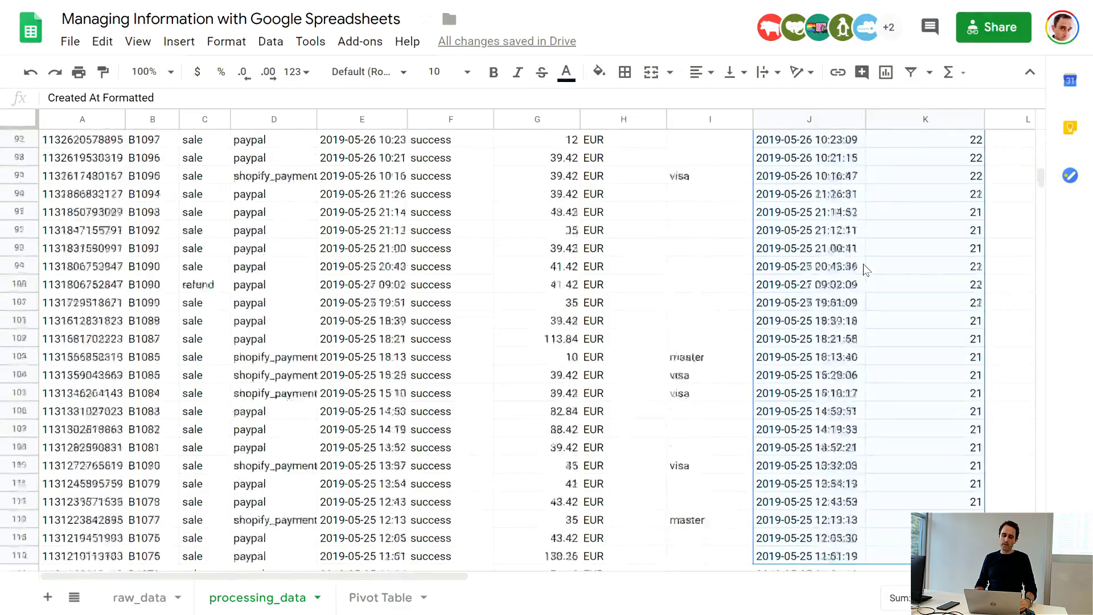
key("shift+Down")
key("shift+Down")
key("shift+Down")
key("shift+Down")
key("shift+Down")
key("shift+Down")
key("shift+Down")
key("shift+Down")
key("shift+Down")
key("shift+Down")
key("shift+Down")
key("shift+Down")
key("shift+Down")
key("shift+Down")
key("shift+Down")
key("shift+Down")
key("shift+Down")
key("shift+Down")
key("shift+Down")
key("shift+Down")
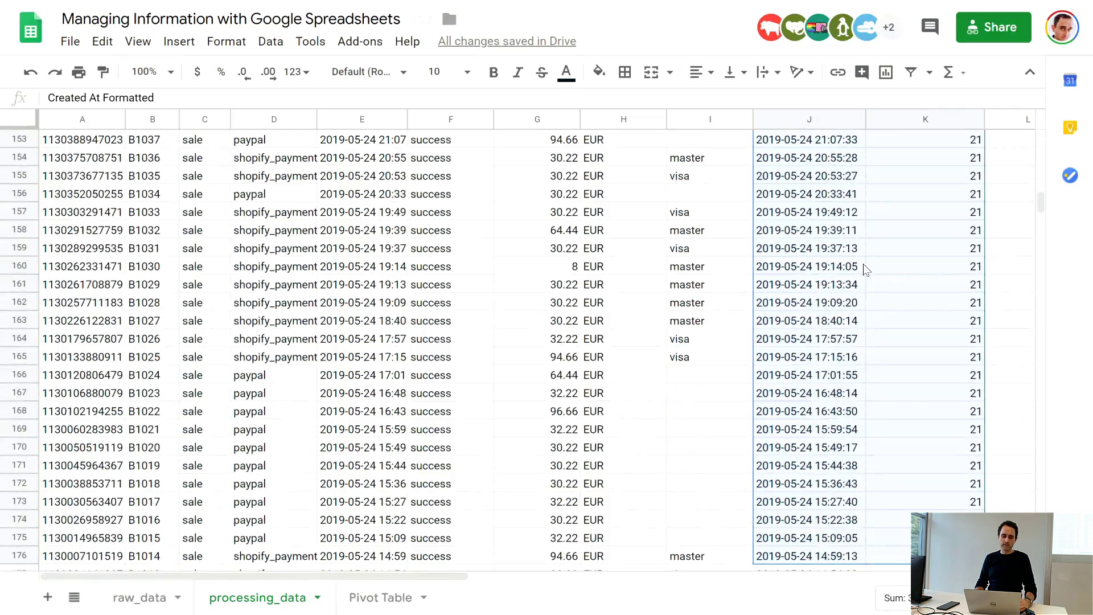
key("shift+Down")
key("shift+Down")
key("shift+Down")
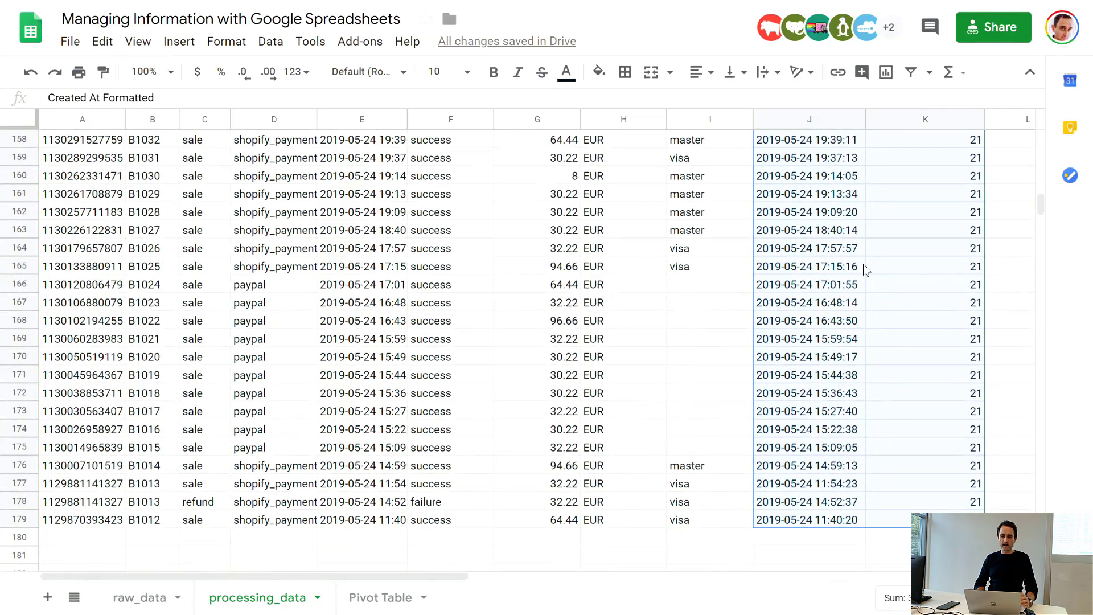
left_click(598, 72)
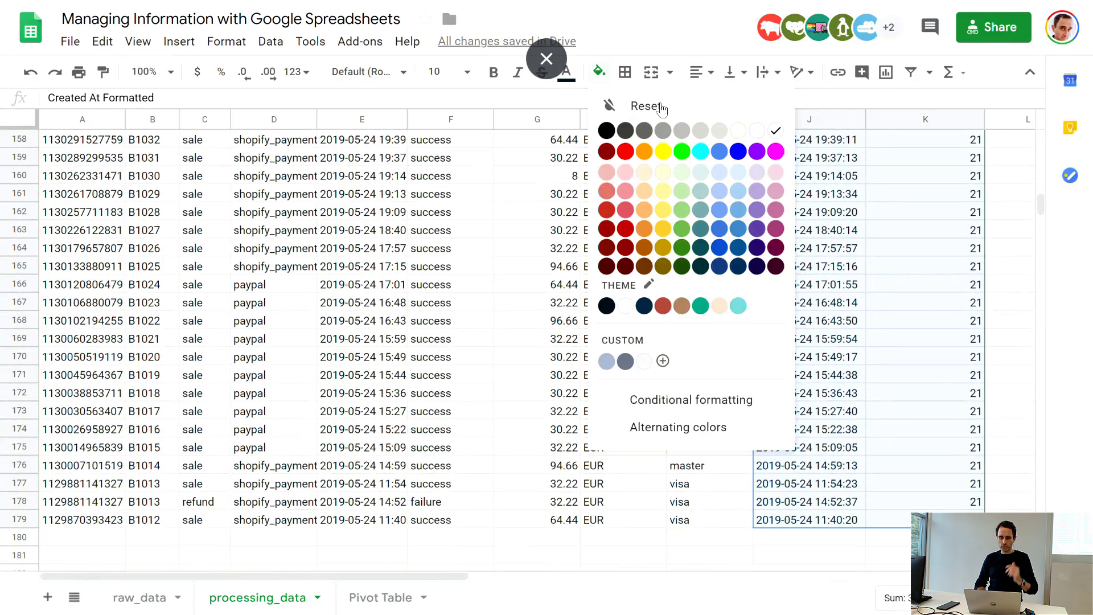
left_click(682, 173)
left_click(677, 223)
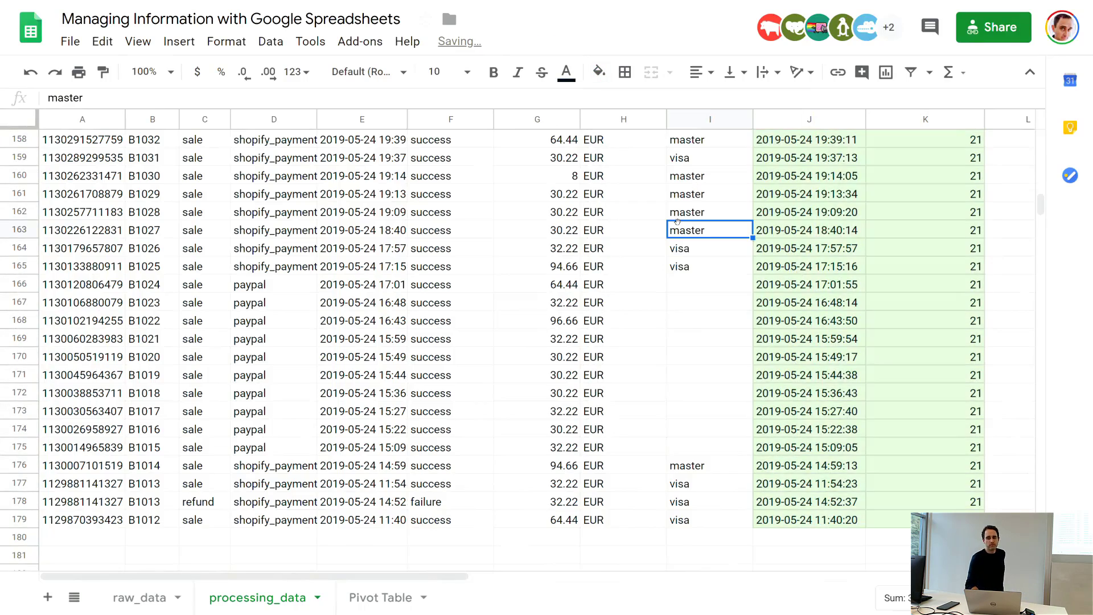
scroll(677, 222, "up", 20)
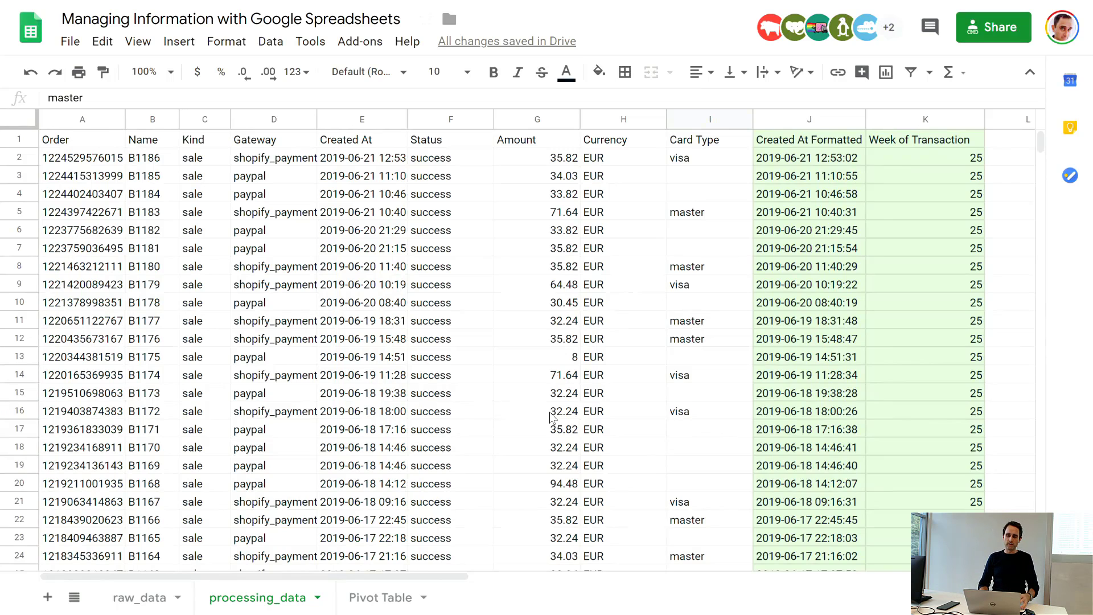
Step: Extend the source range of the pivot table on the Pivot Table sheet to processing_data!A1:K179
left_click(390, 603)
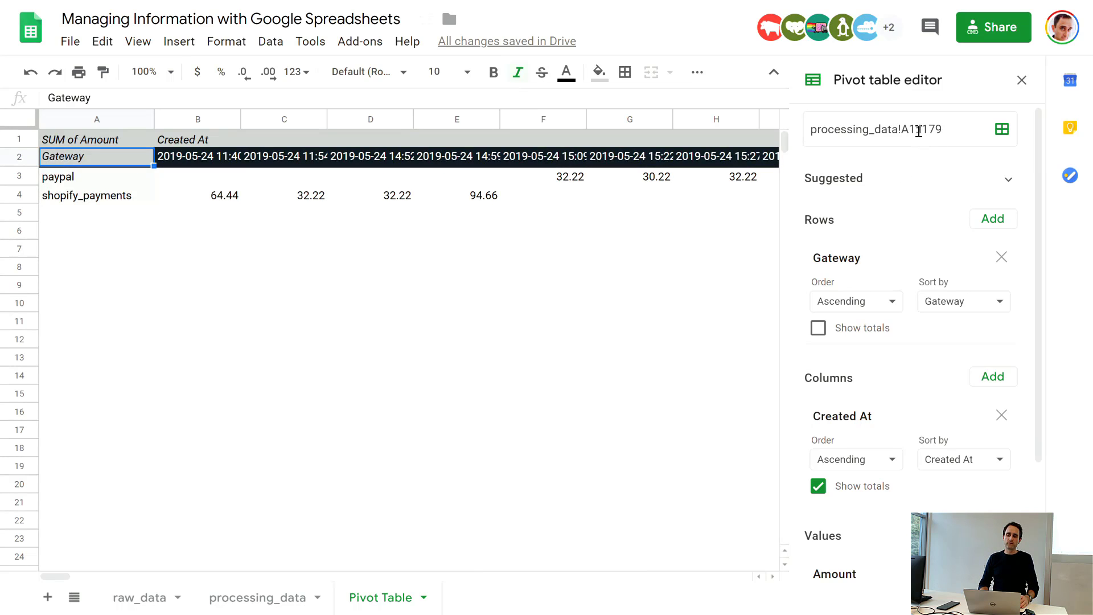
left_click(294, 598)
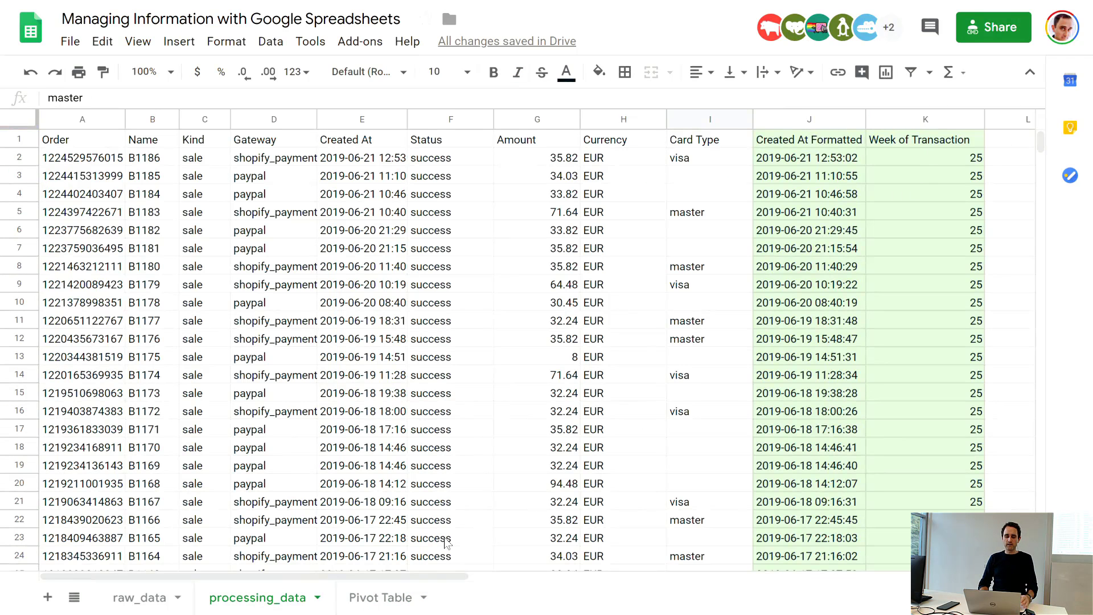
left_click(381, 598)
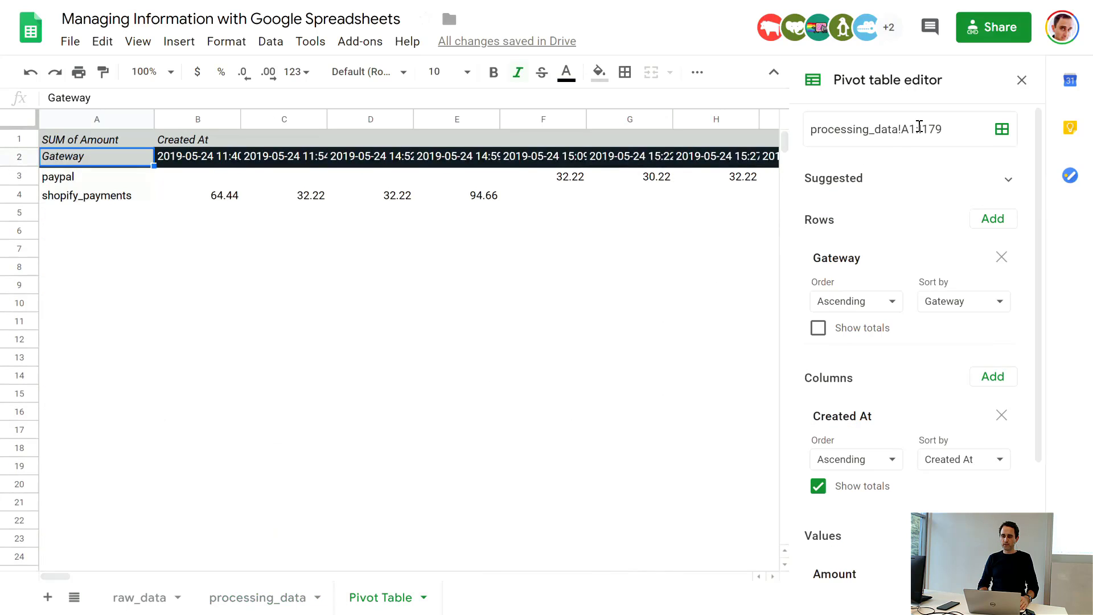
key("BackSpace")
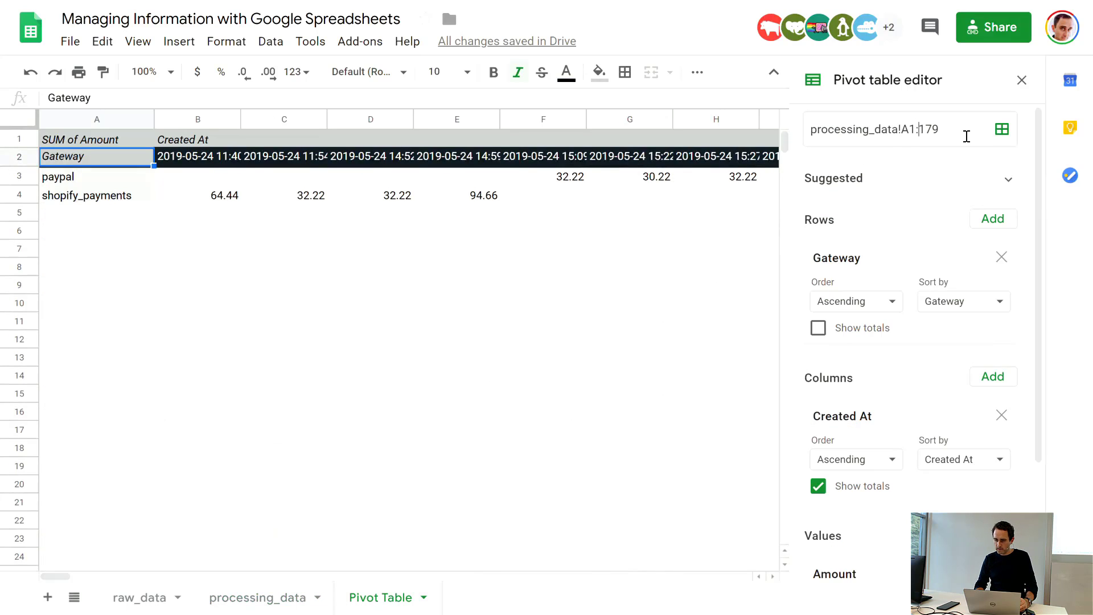
type("K")
key("Return")
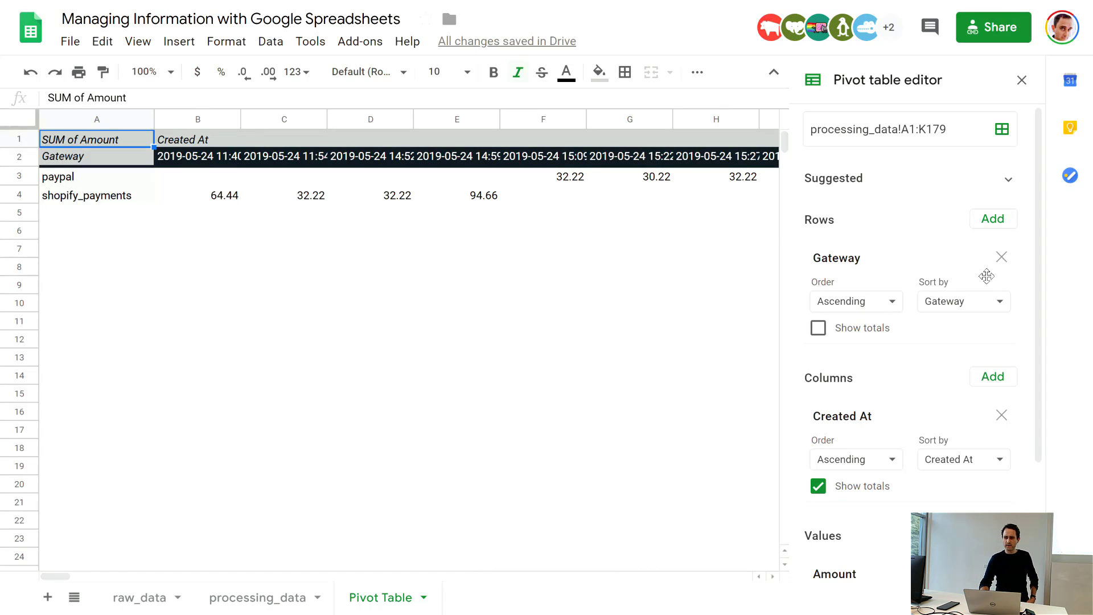
Step: Replace Created At with Week of Transaction as the pivot table's column field
left_click(1001, 416)
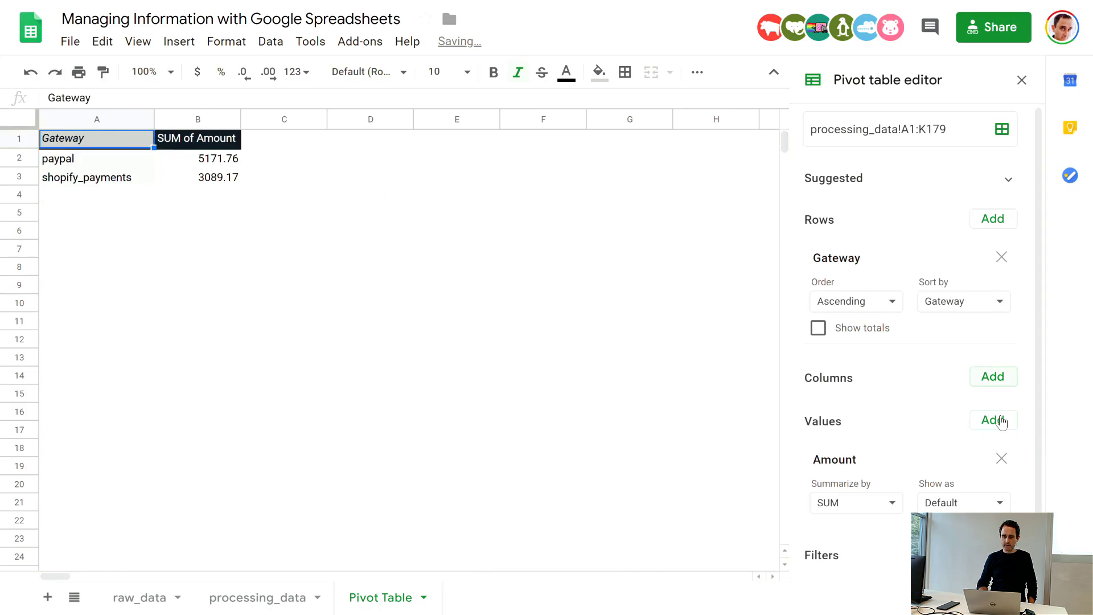
left_click(991, 381)
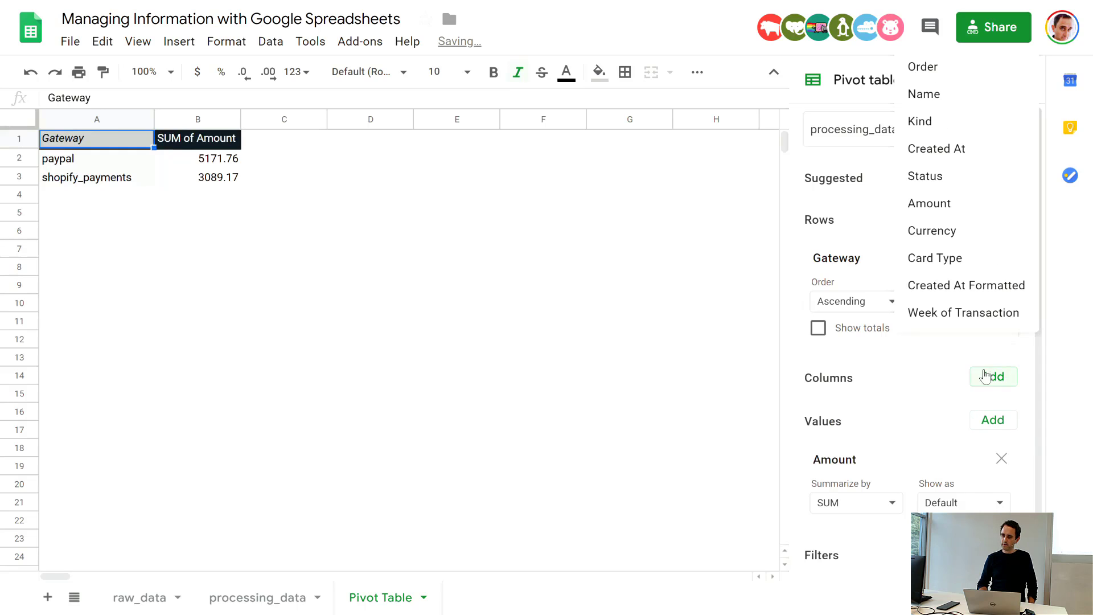
left_click(974, 316)
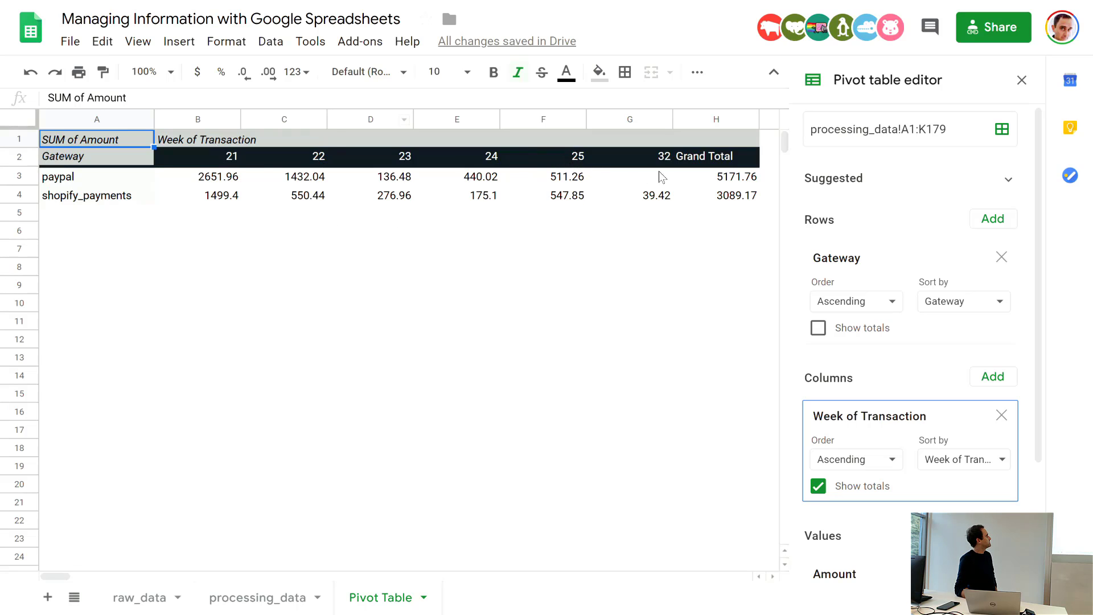
Step: Inspect the transaction details behind the shopify_payments amount for week 32 and delete the resulting detail sheet
right_click(664, 203)
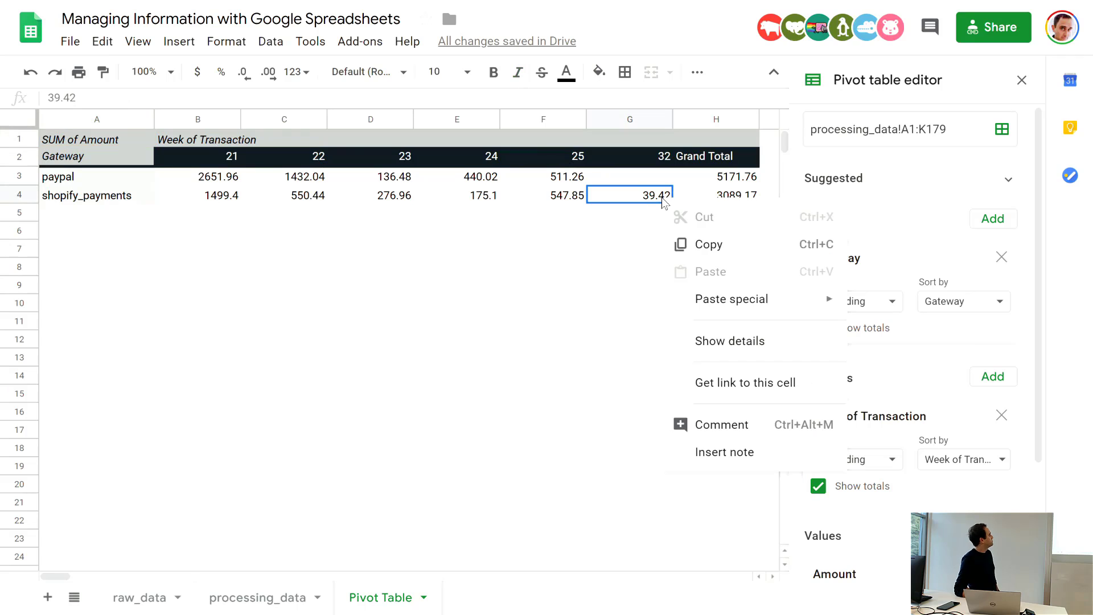
left_click(619, 256)
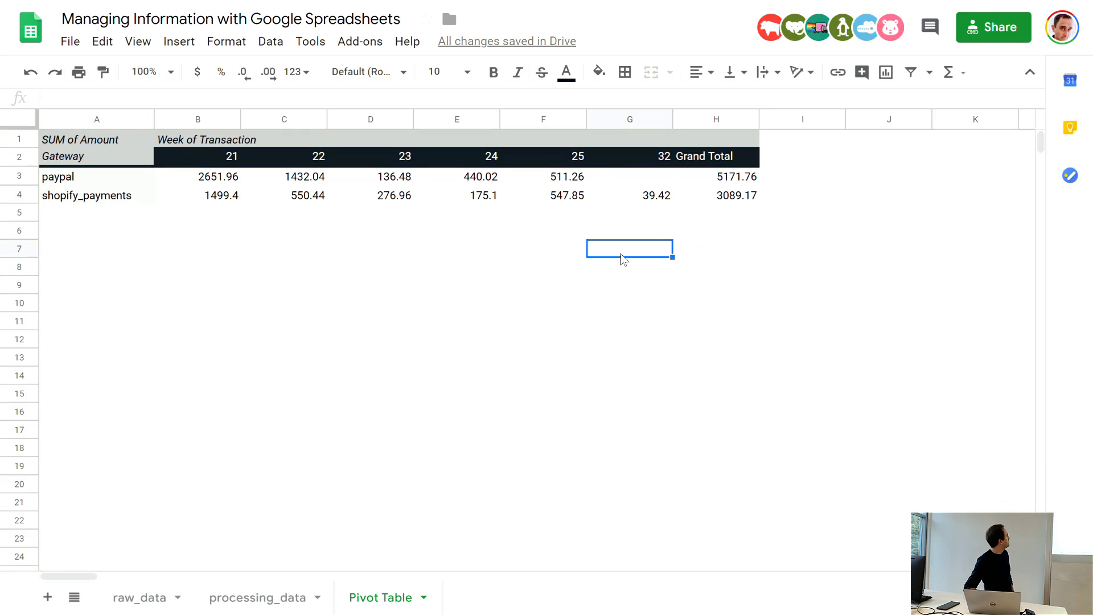
double_click(662, 197)
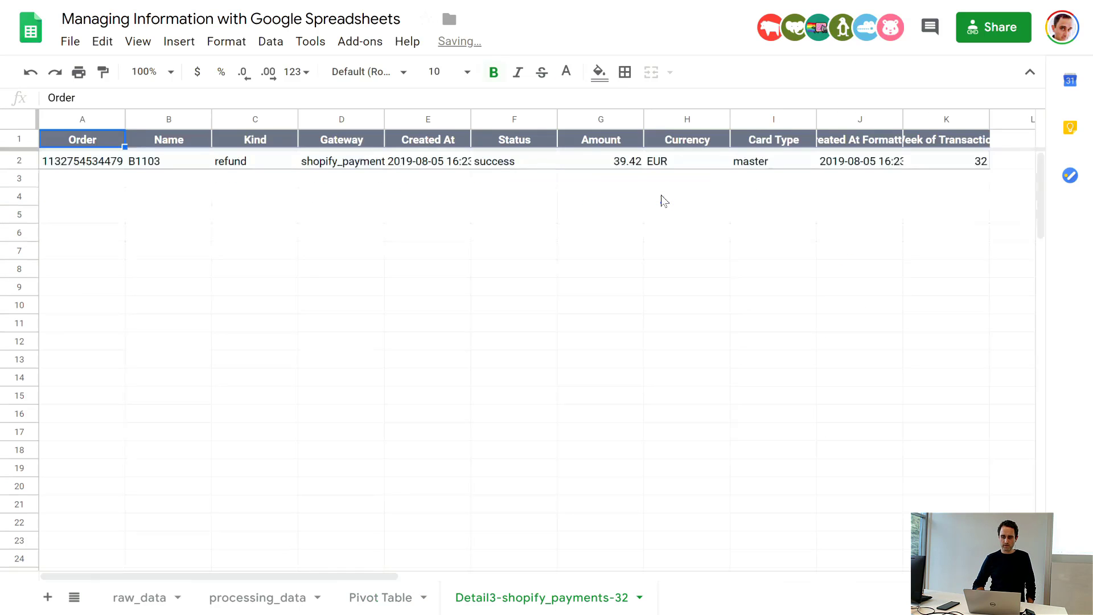
left_click(253, 165)
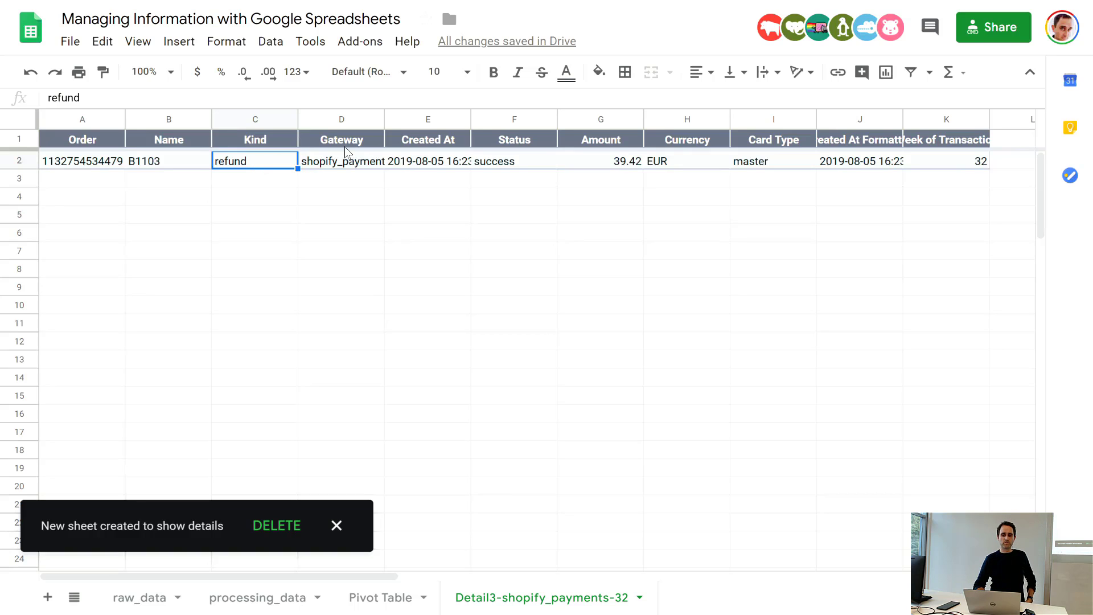
left_click(638, 598)
left_click(478, 305)
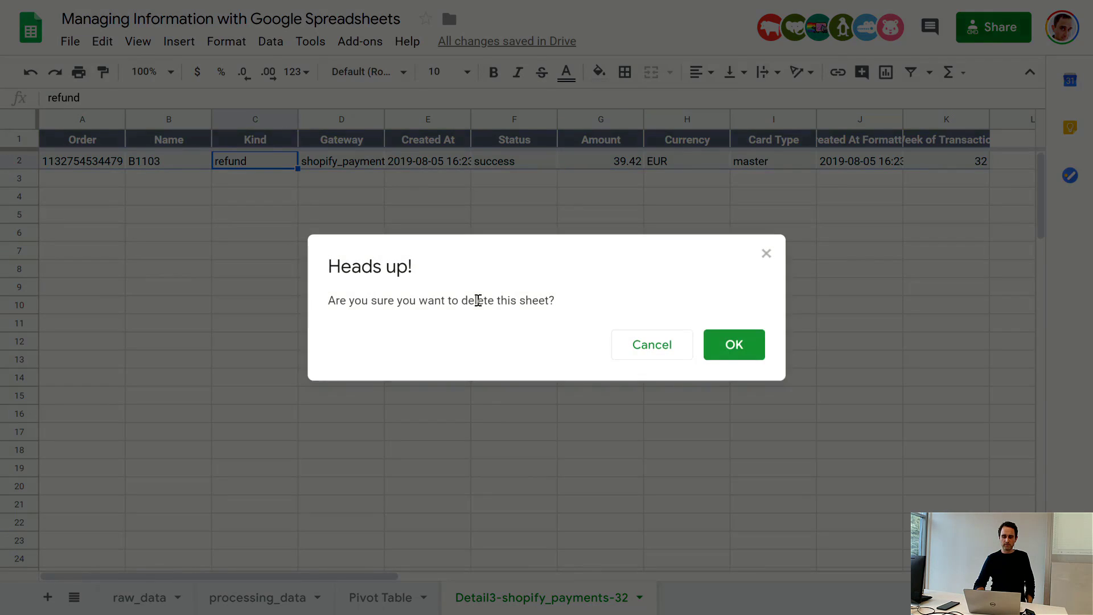
left_click(732, 344)
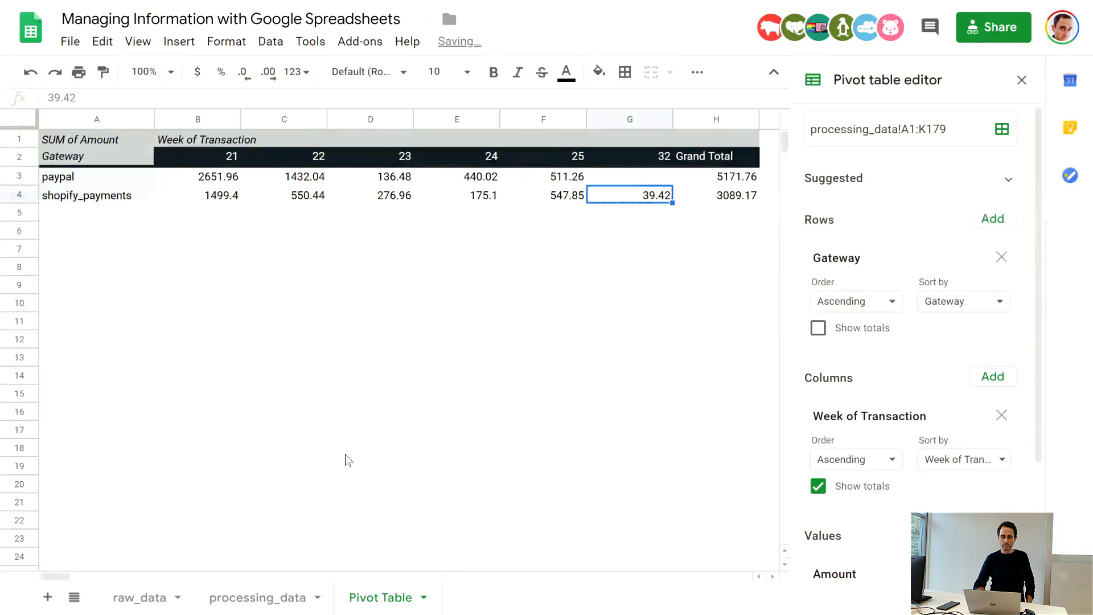
Step: Review the transactions behind the paypal amount for week 22 and delete the resulting detail sheet
left_click(257, 291)
left_click(299, 178)
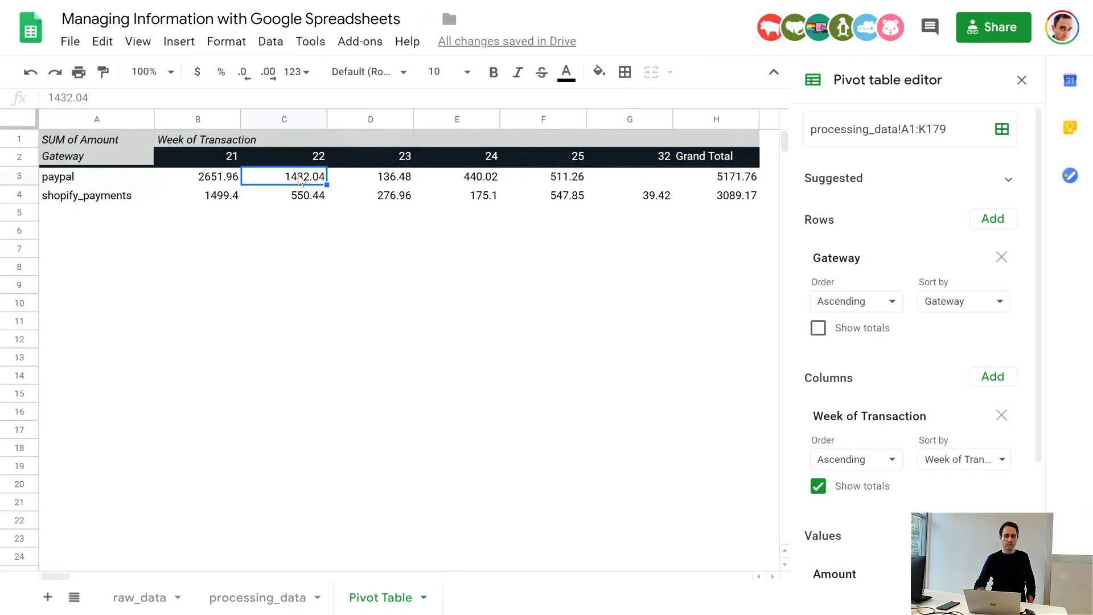
double_click(304, 181)
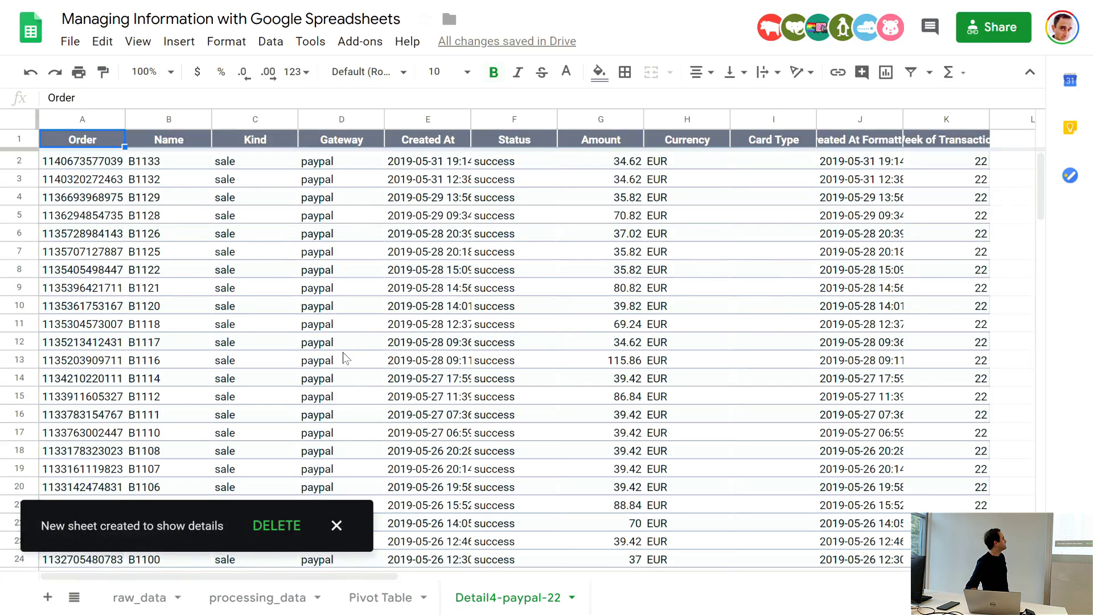
scroll(344, 357, "down", 5)
scroll(344, 357, "up", 5)
left_click(284, 527)
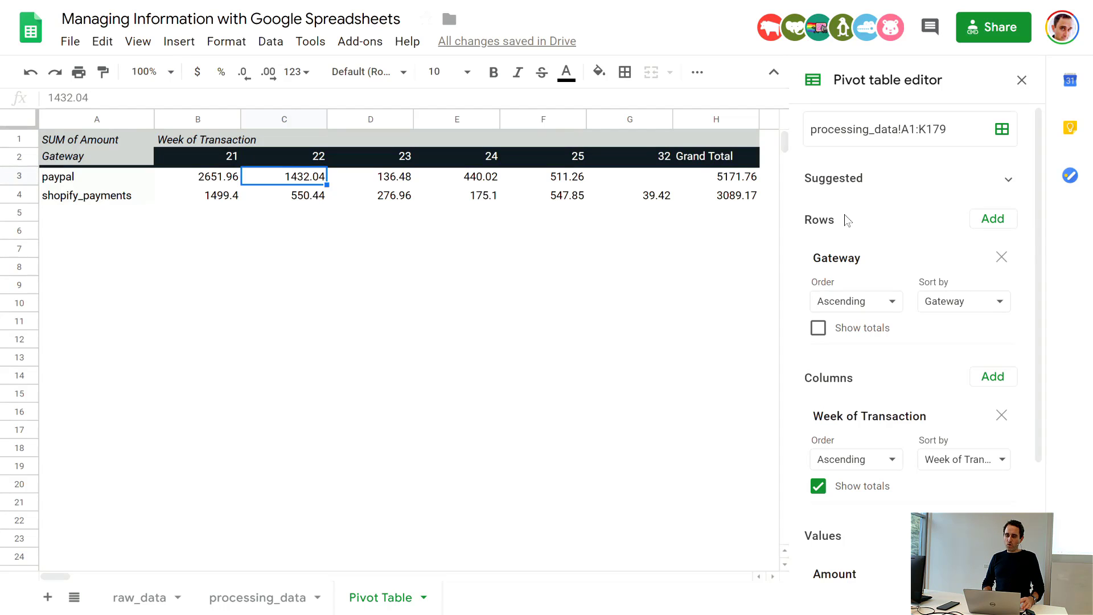
Step: Turn off totals for the Week of Transaction columns in the pivot table
left_click(819, 487)
left_click(504, 262)
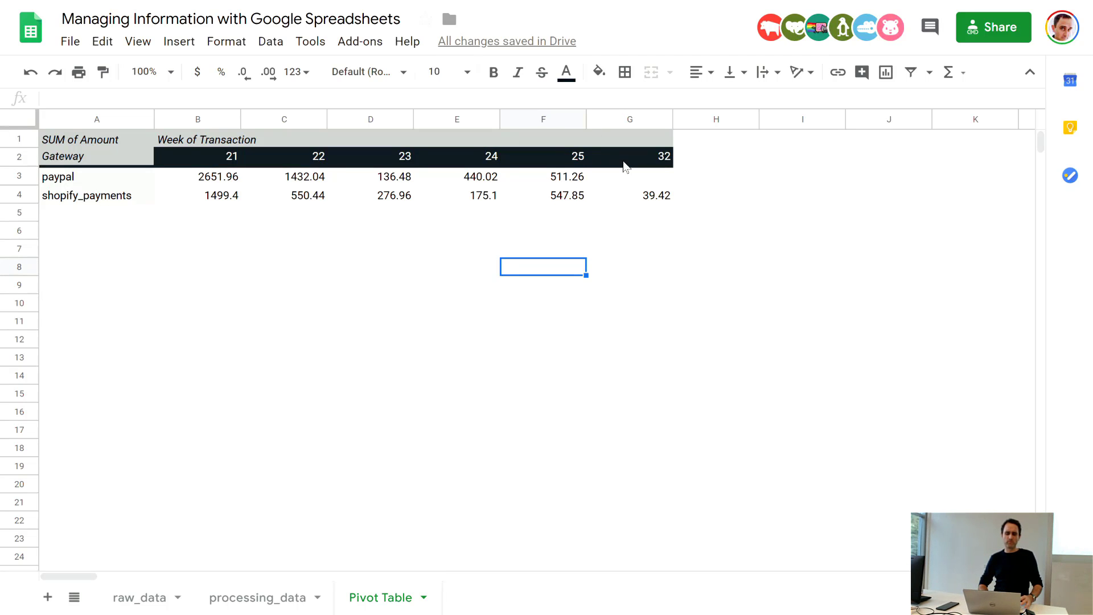
Step: Add a Week of Transaction filter to the pivot table that excludes week 32
left_click(579, 178)
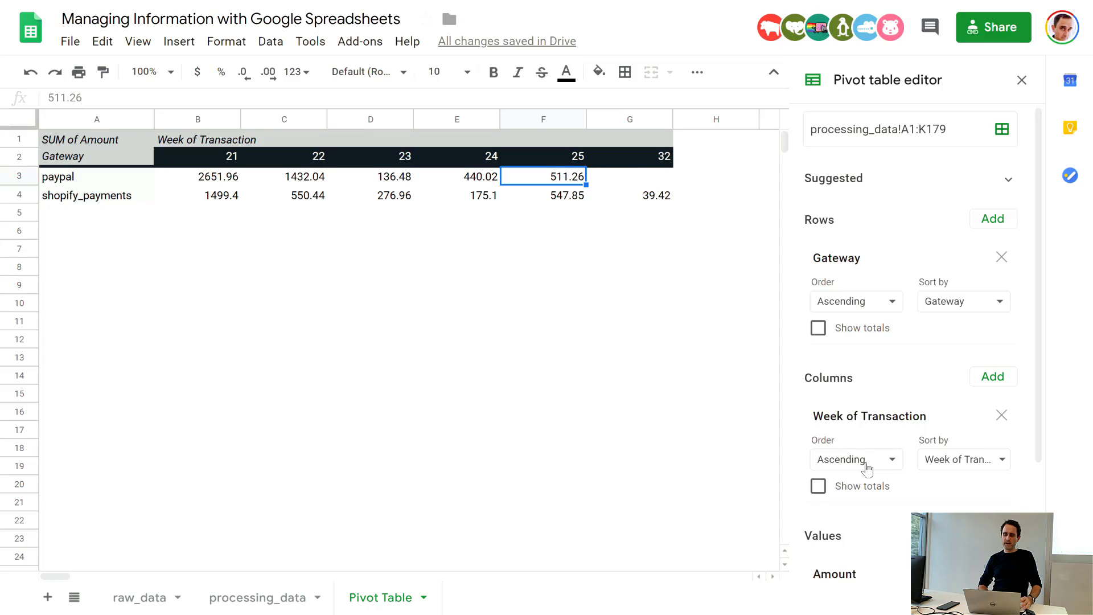
scroll(907, 510, "down", 3)
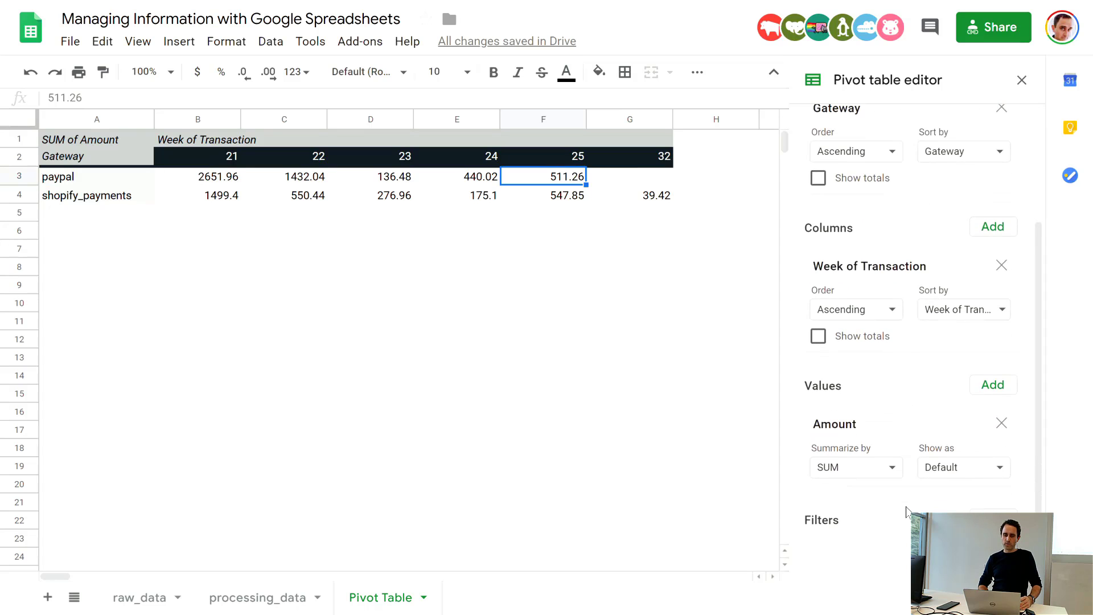
scroll(1026, 257, "up", 1)
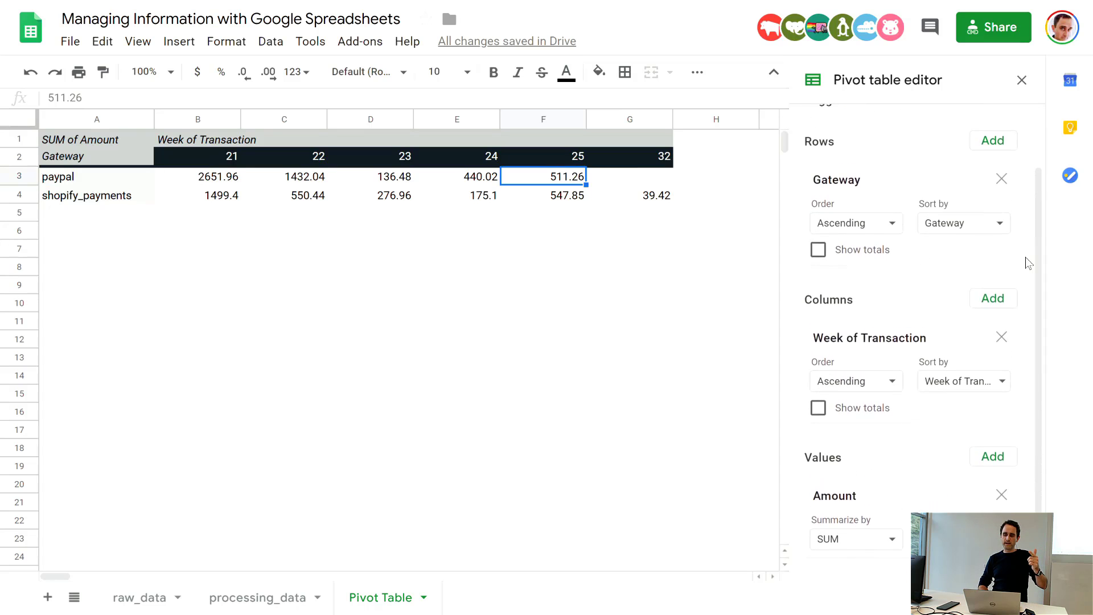
scroll(1022, 263, "down", 1)
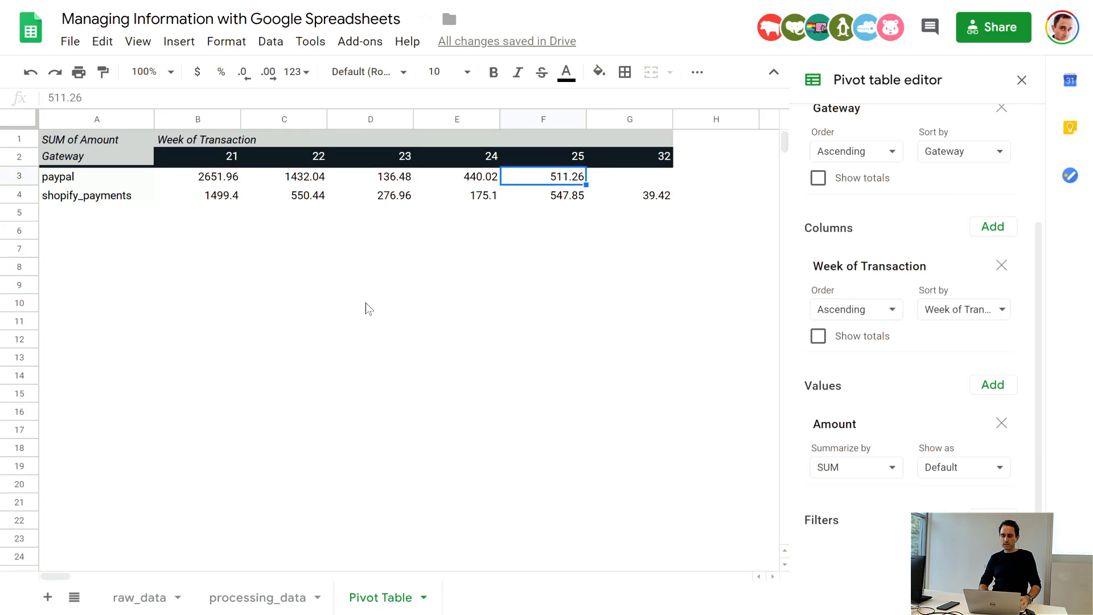
left_click(993, 518)
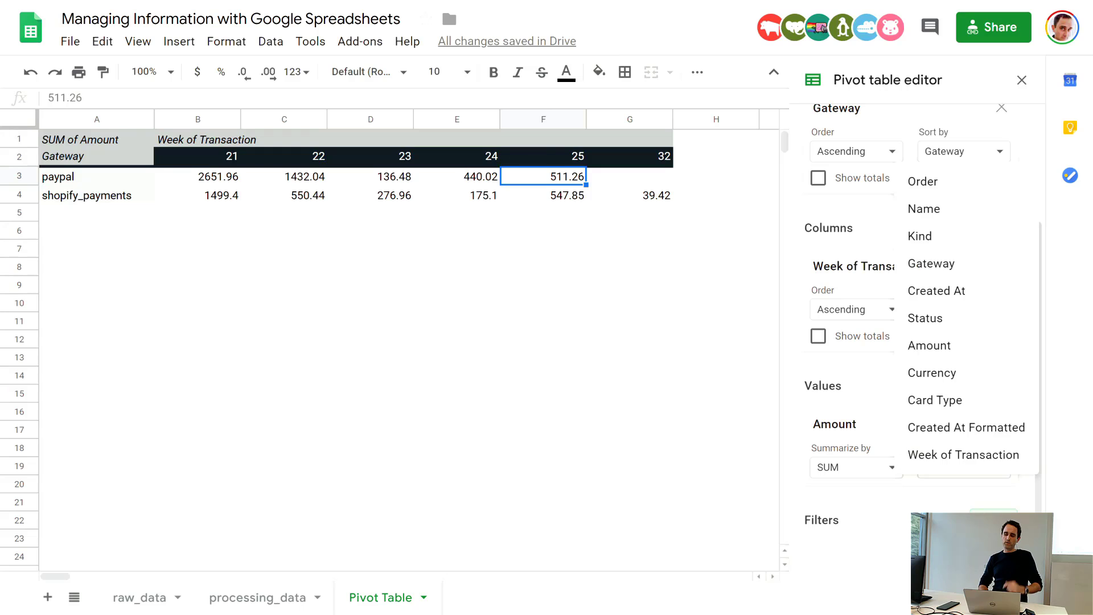
left_click(955, 453)
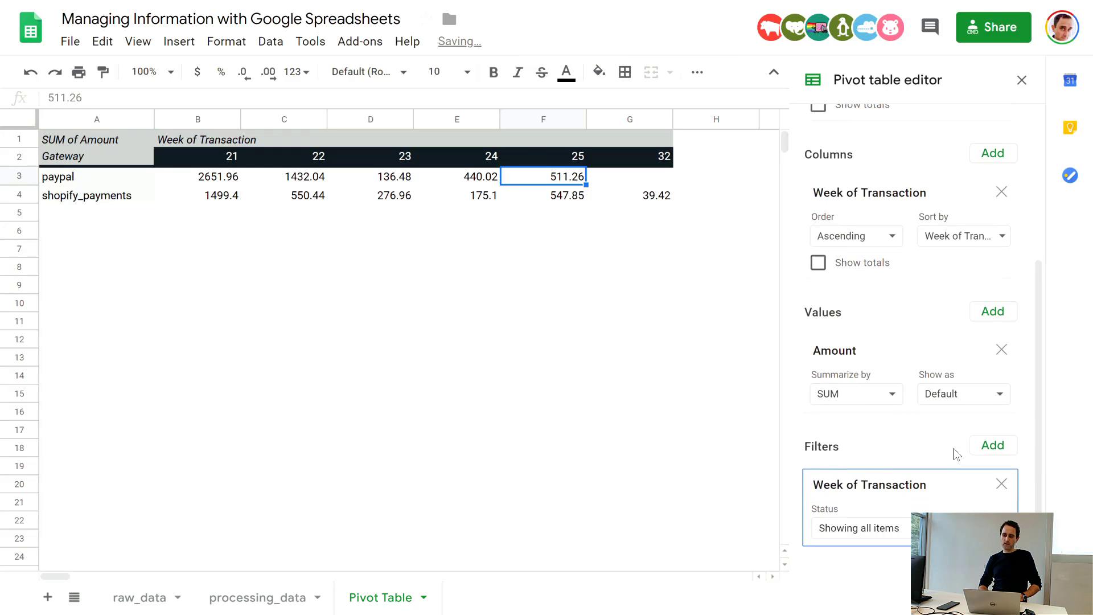
left_click(956, 525)
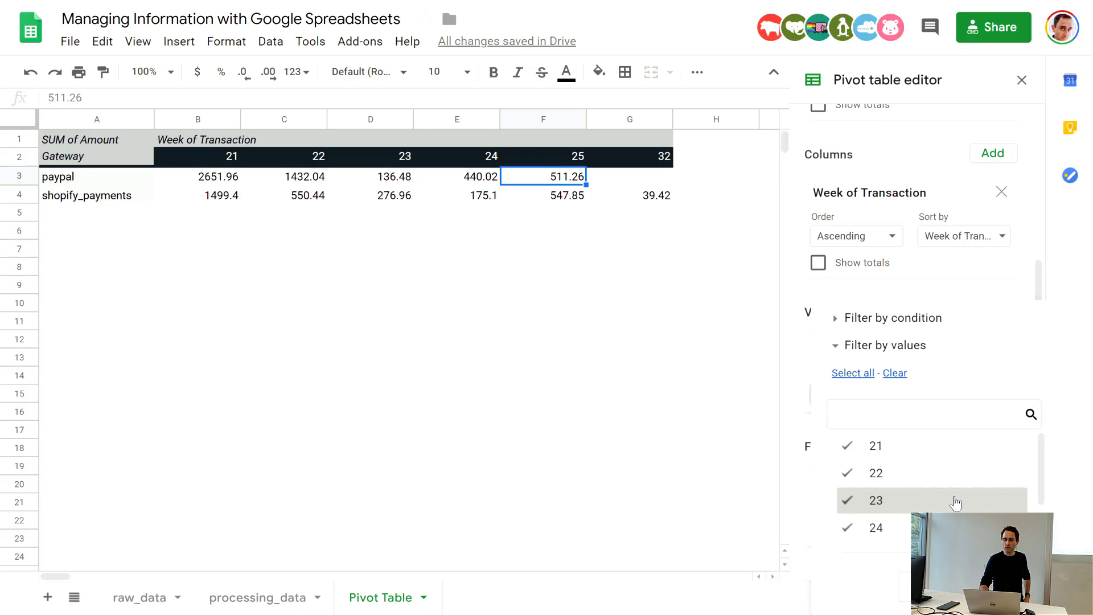
scroll(953, 500, "down", 2)
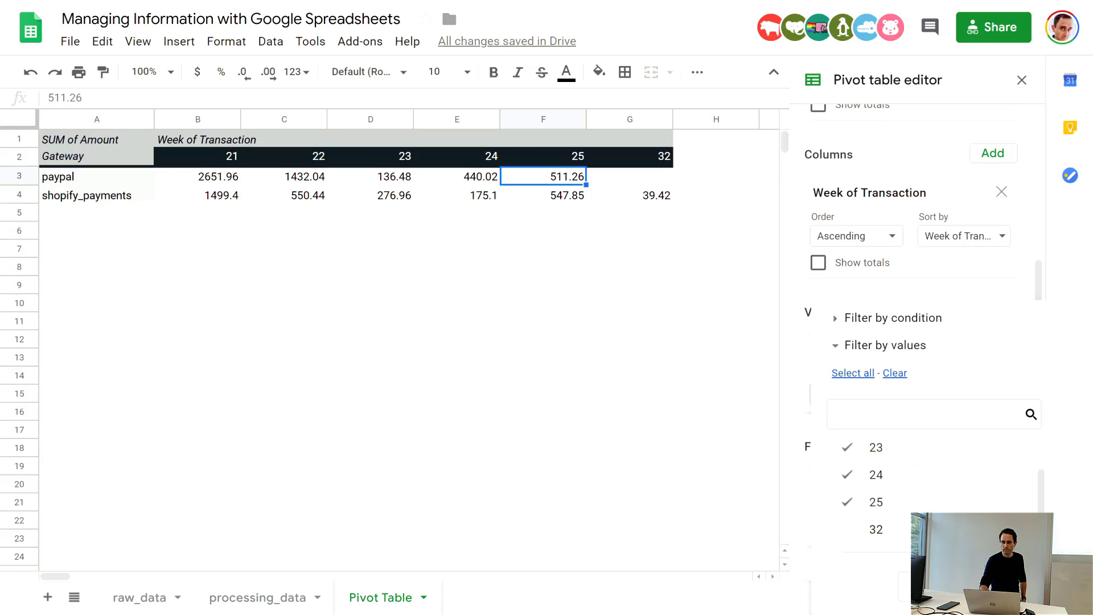
left_click(1006, 586)
left_click(459, 424)
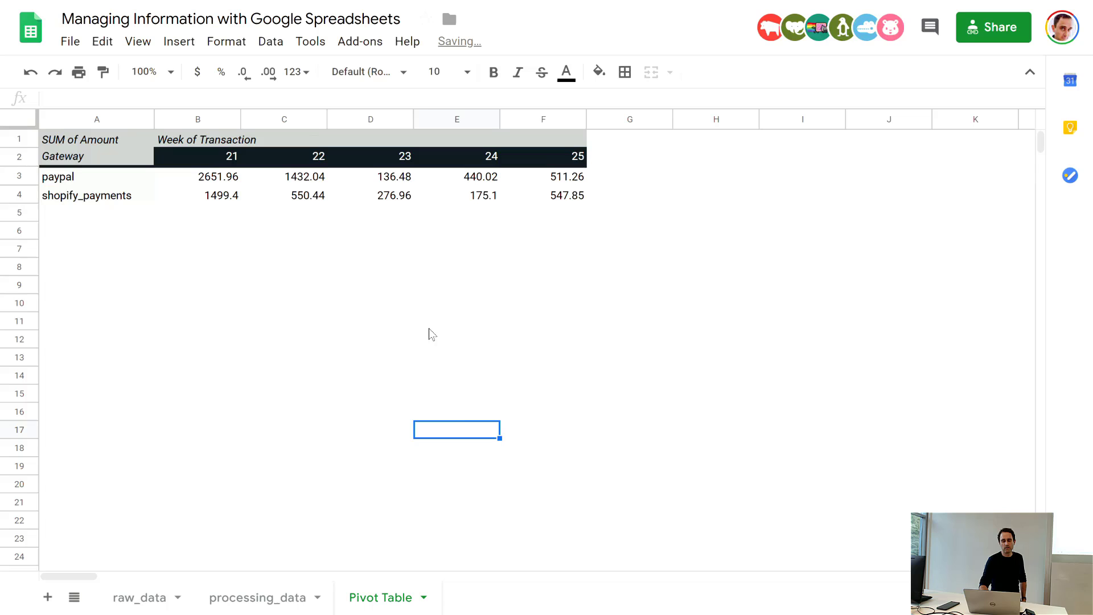
left_click(399, 184)
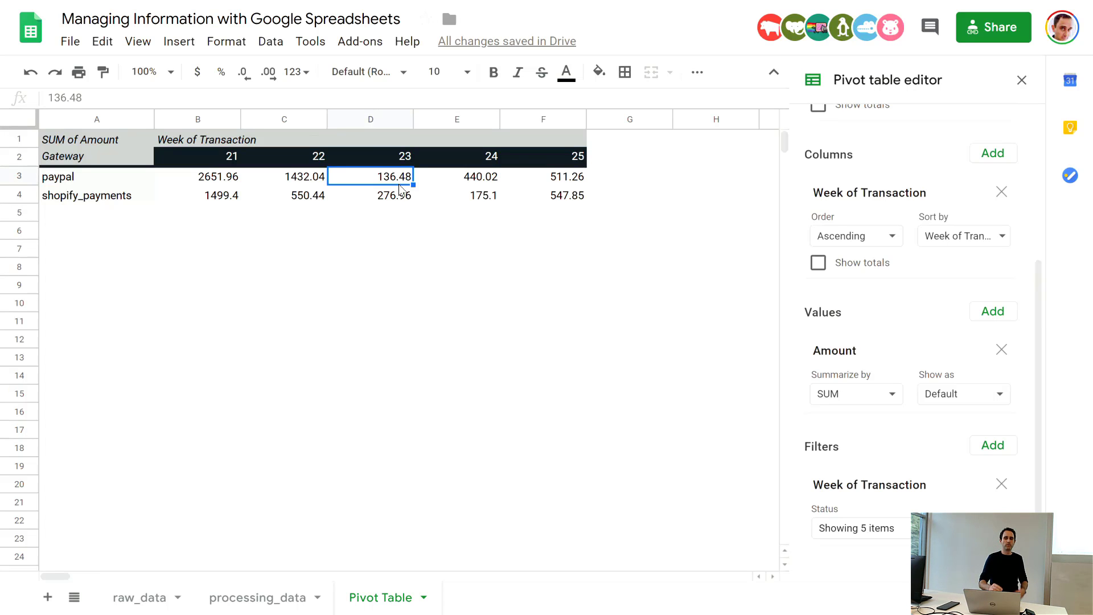
left_click(397, 223)
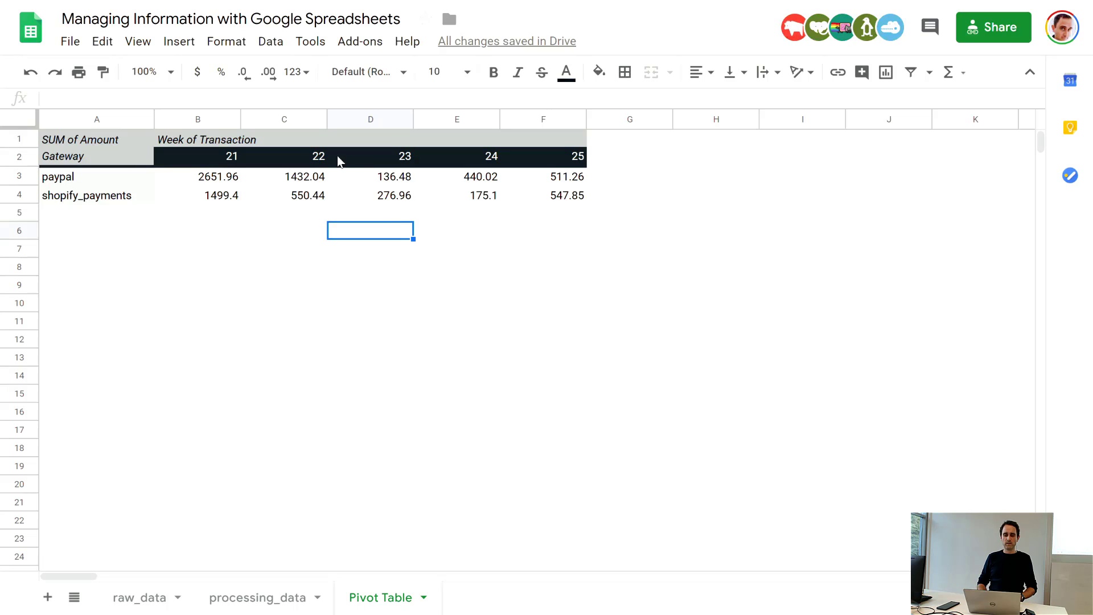
Step: Insert a chart from the pivot table data and move it just below the table
left_click(309, 178)
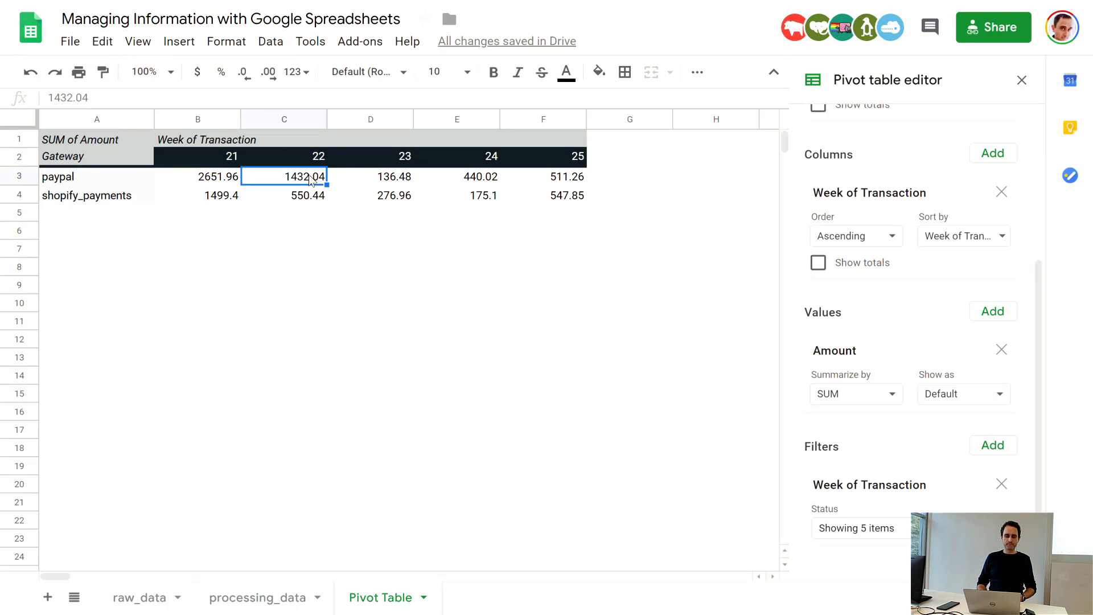
left_click(180, 47)
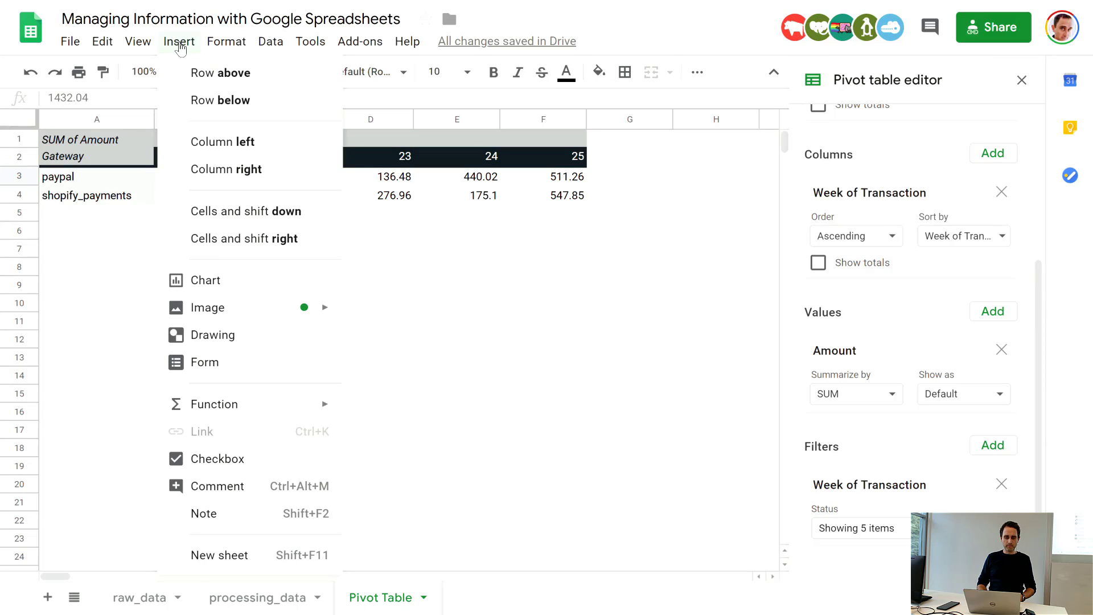
mouse_move(231, 314)
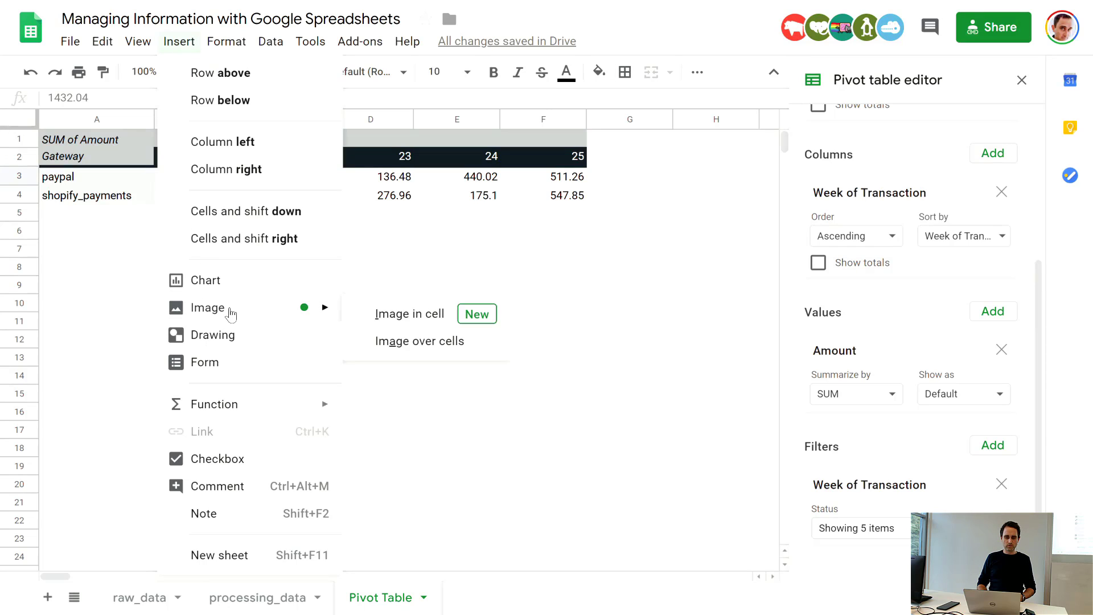
left_click(242, 290)
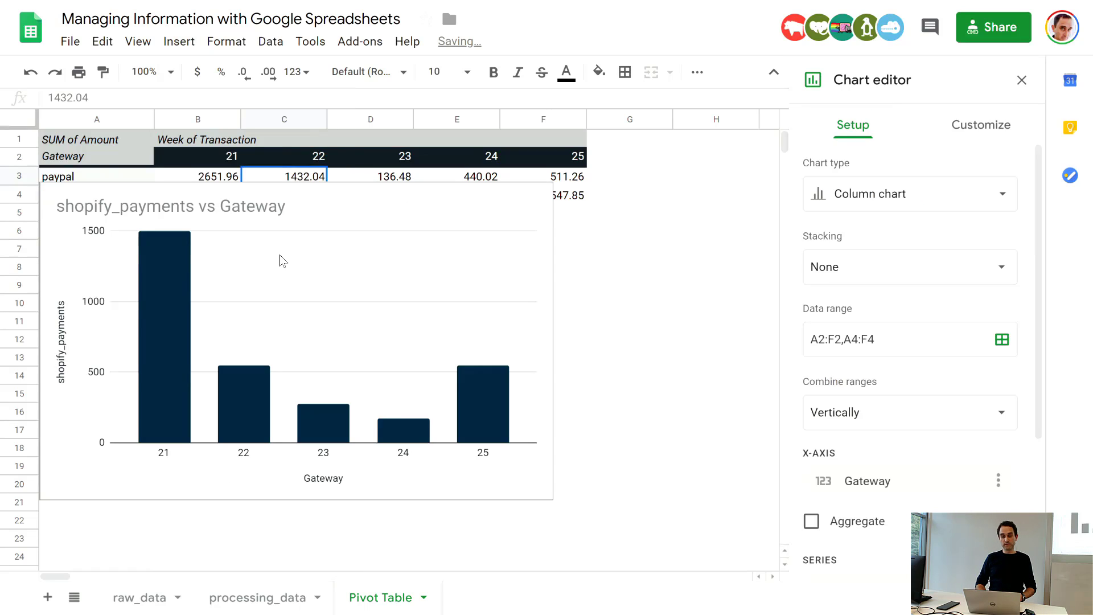
left_click(405, 318)
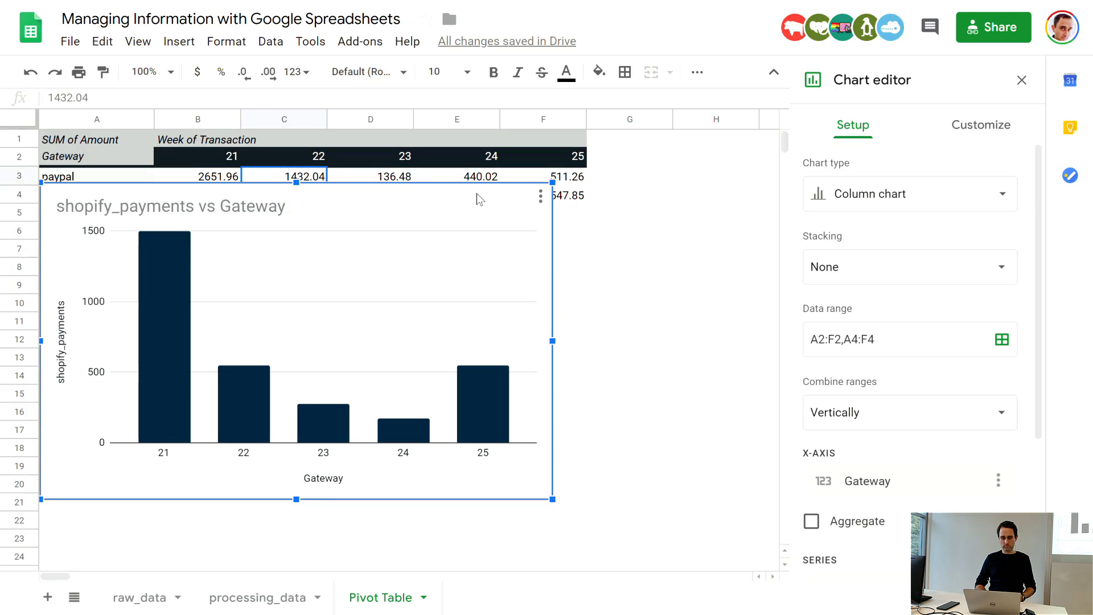
left_click_drag(476, 193, 579, 237)
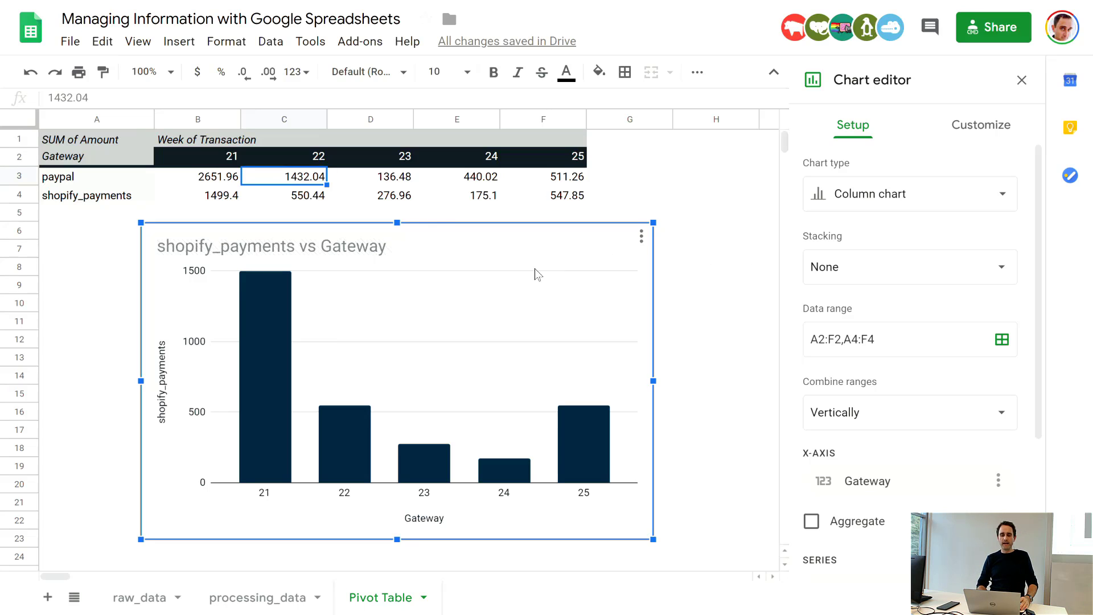
Step: Change the chart title to "Sales Transactions over Time"
double_click(363, 250)
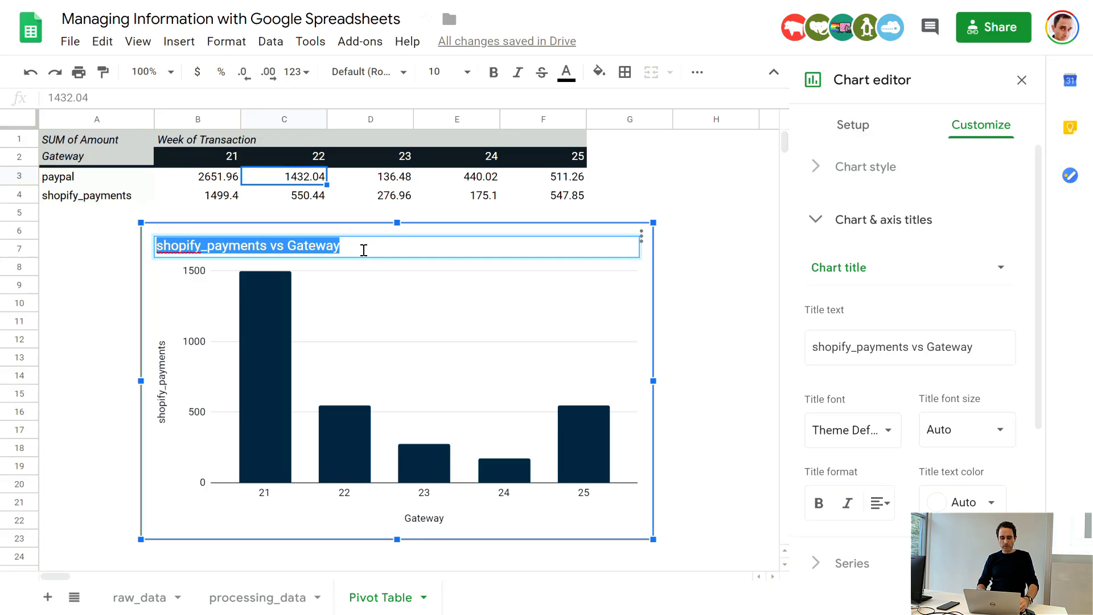
key("BackSpace")
type("Saled T")
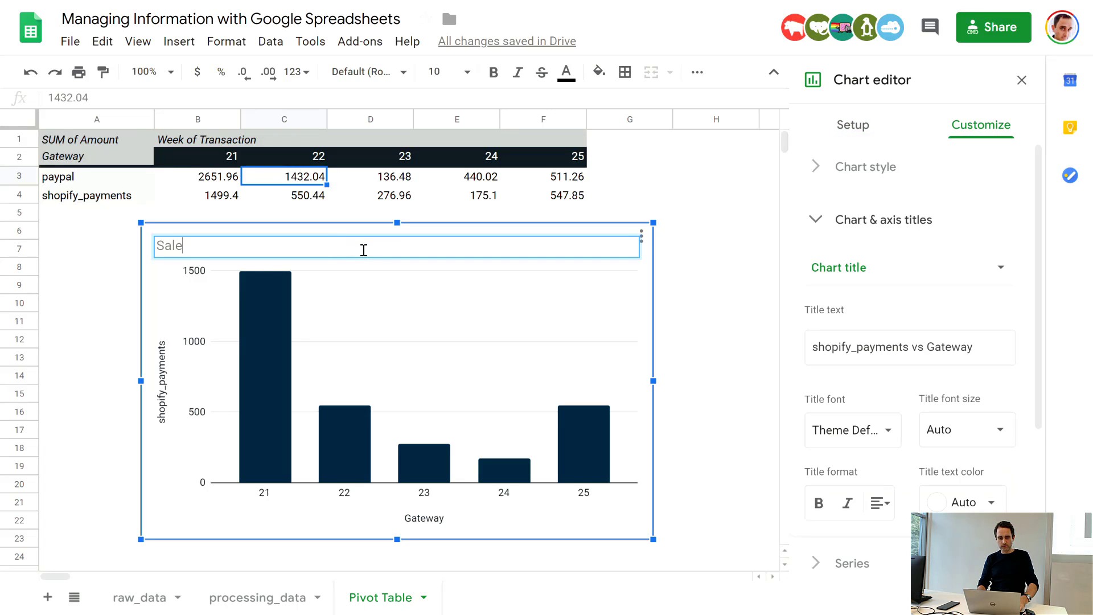
key("BackSpace")
key("BackSpace")
key("BackSpace")
type("s Trans")
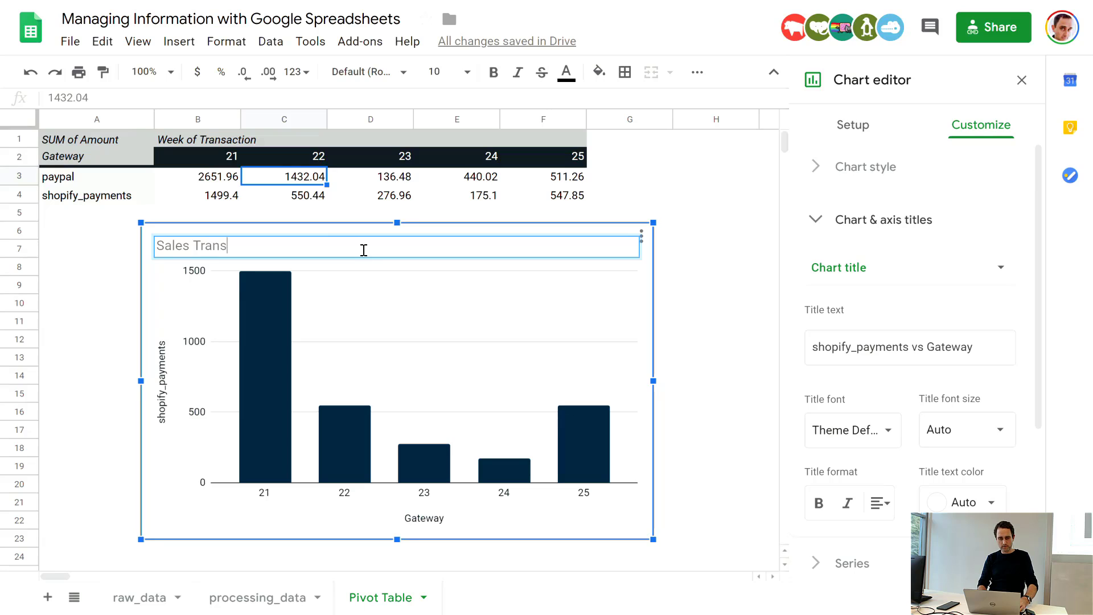
type("actions obver")
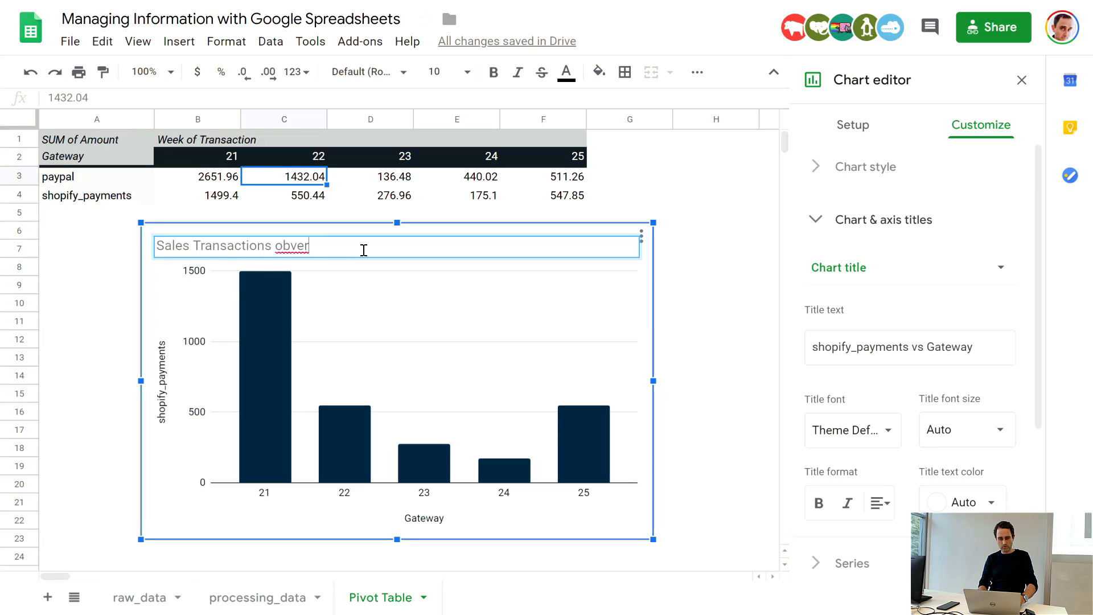
key("BackSpace")
key("BackSpace")
key("BackSpace")
key("BackSpace")
type("ver ")
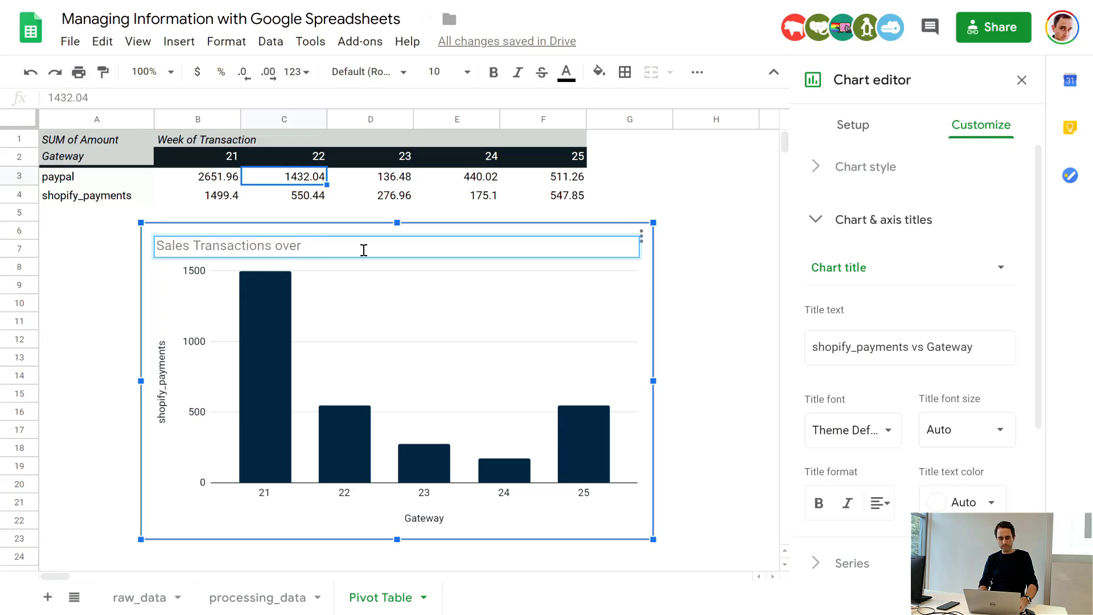
type("Time")
key("Return")
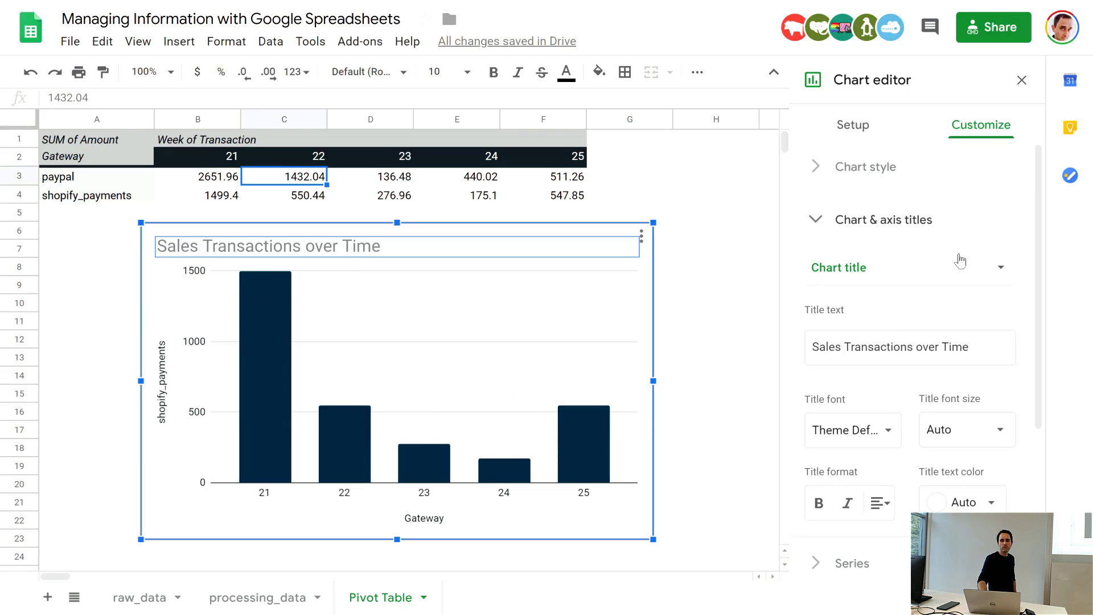
Step: Try the line chart type on the sales chart and switch it back to a column chart
left_click(1000, 270)
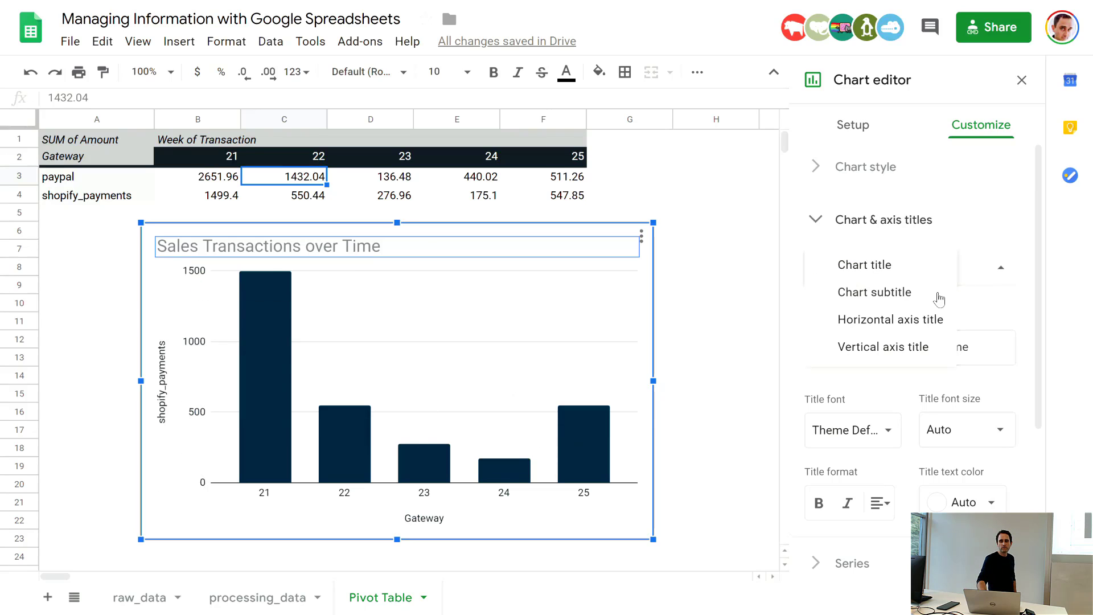
left_click(925, 268)
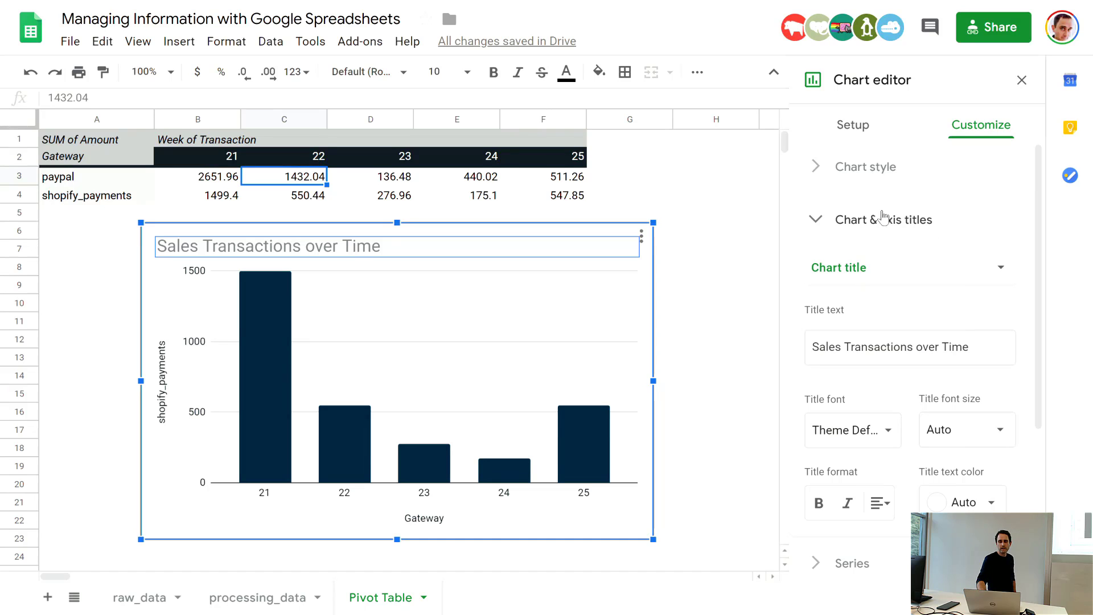
left_click(852, 129)
left_click(1001, 195)
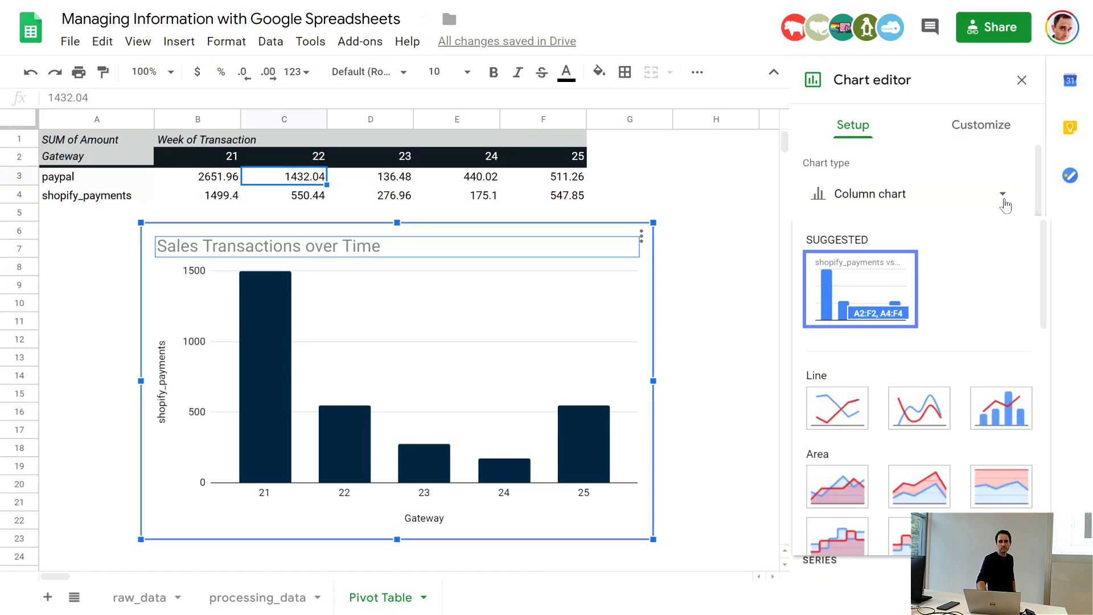
scroll(906, 345, "down", 1)
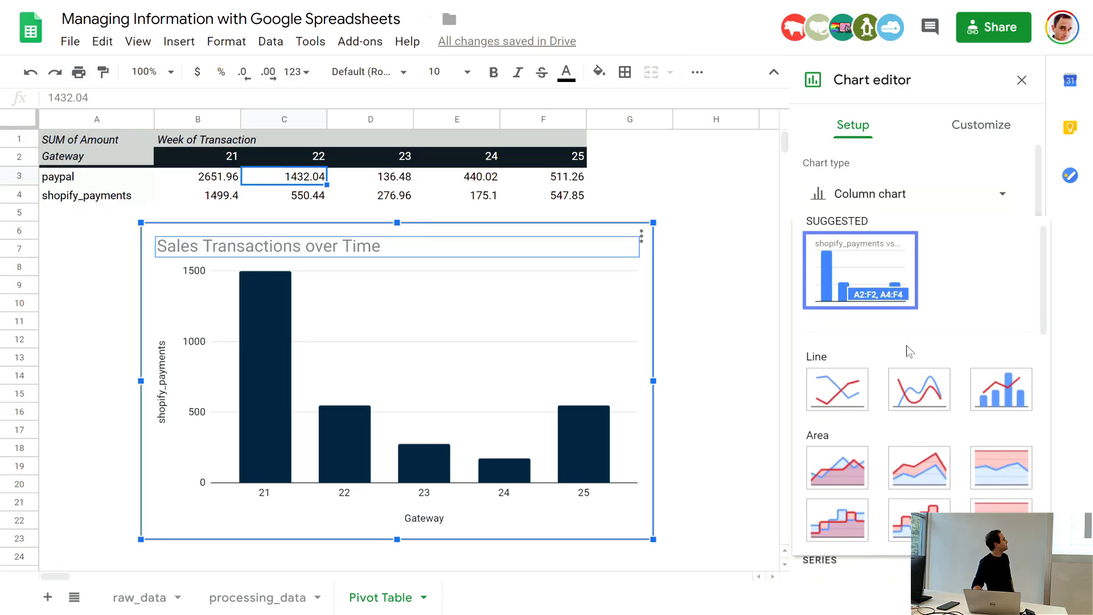
left_click(855, 391)
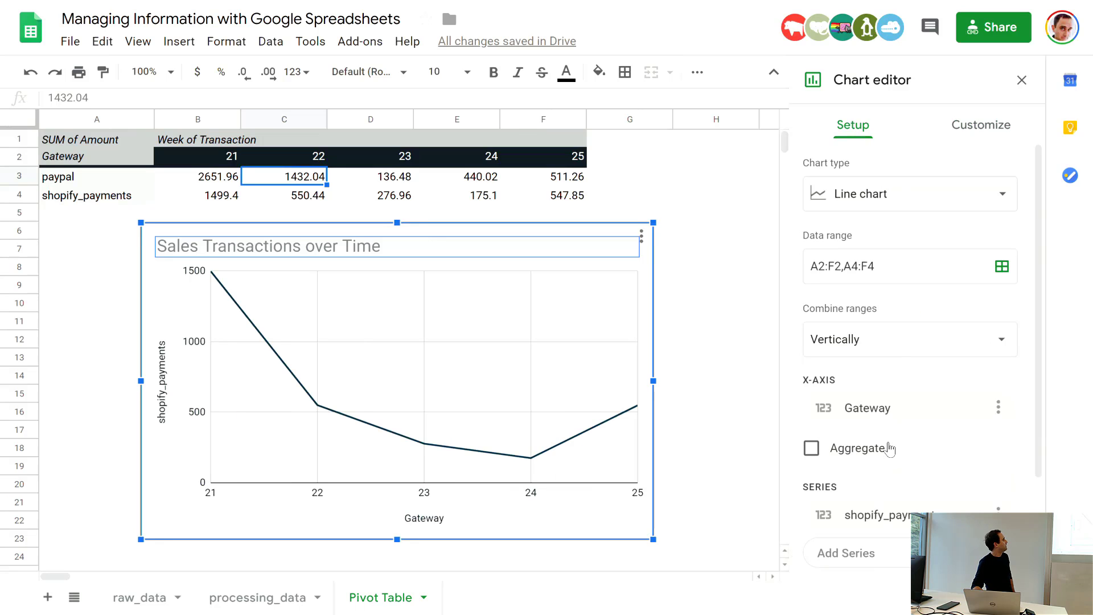
left_click(991, 205)
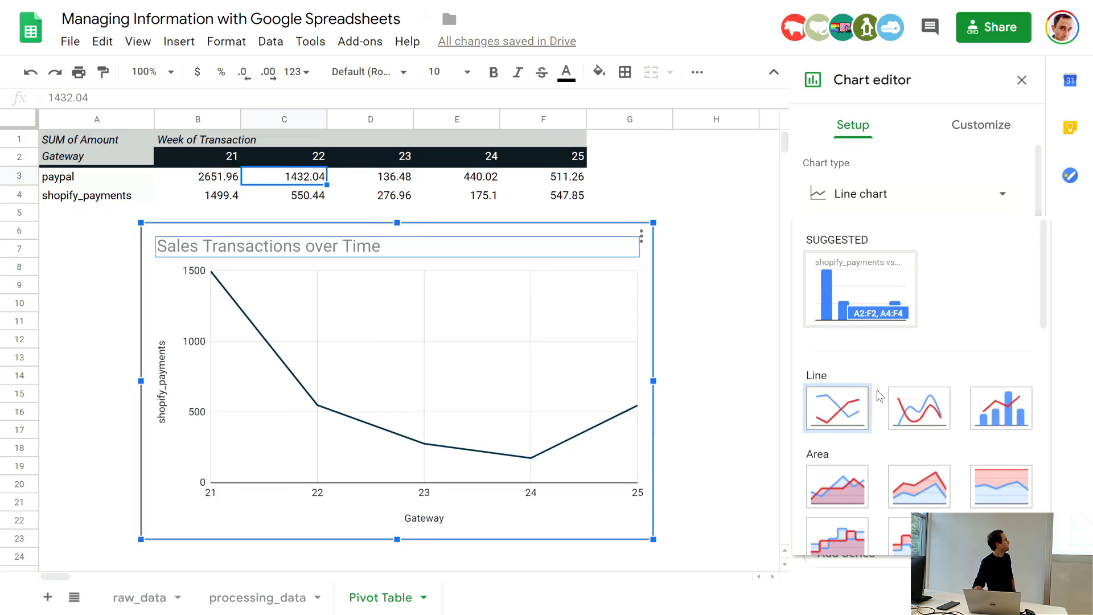
scroll(888, 501, "down", 2)
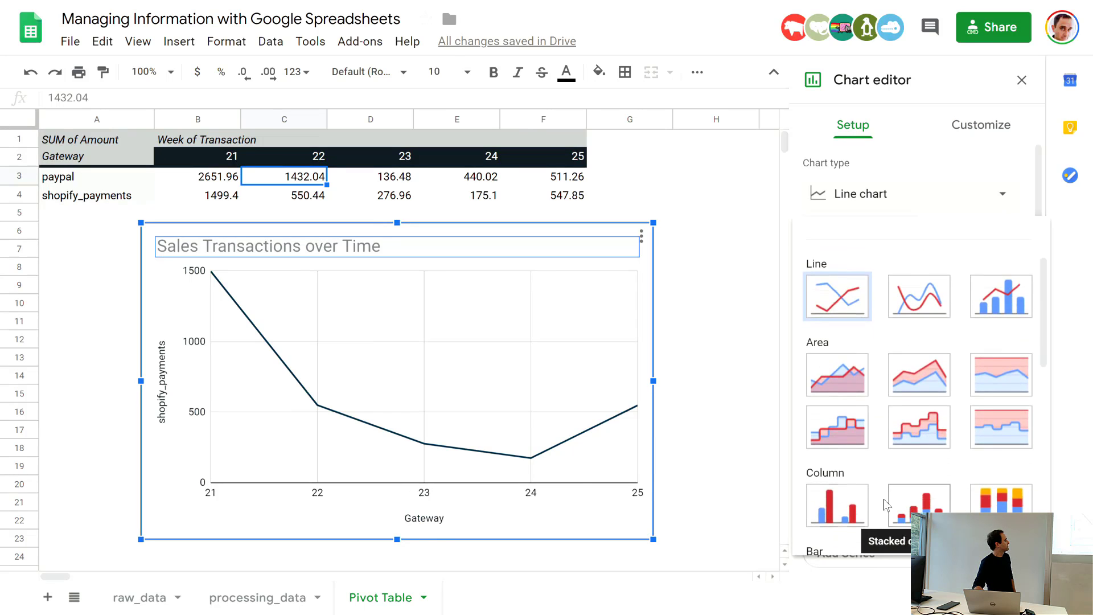
left_click(863, 505)
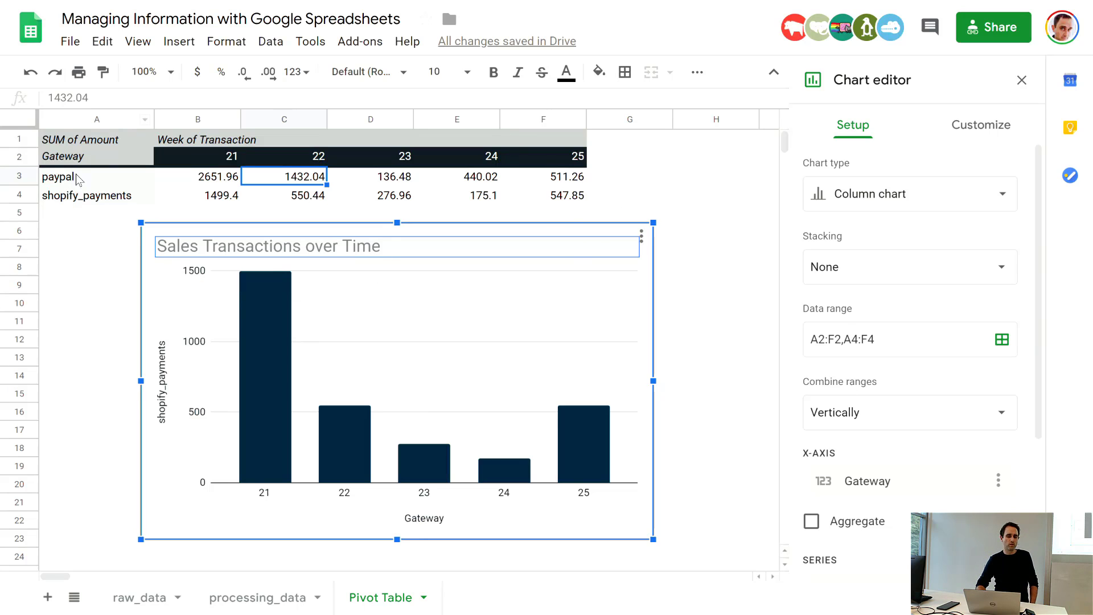
left_click(638, 194)
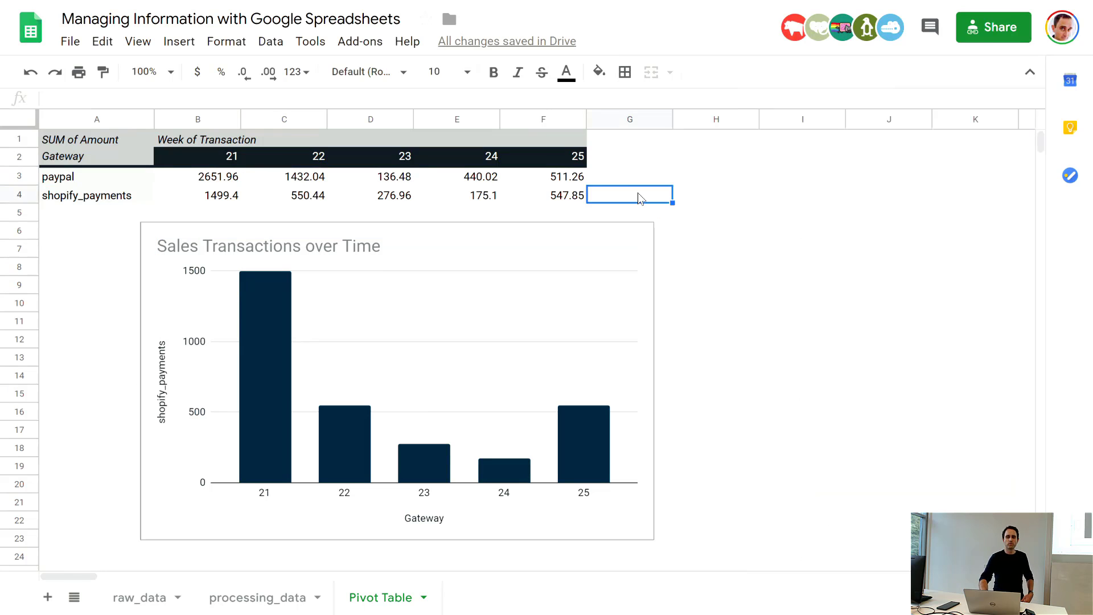
double_click(545, 301)
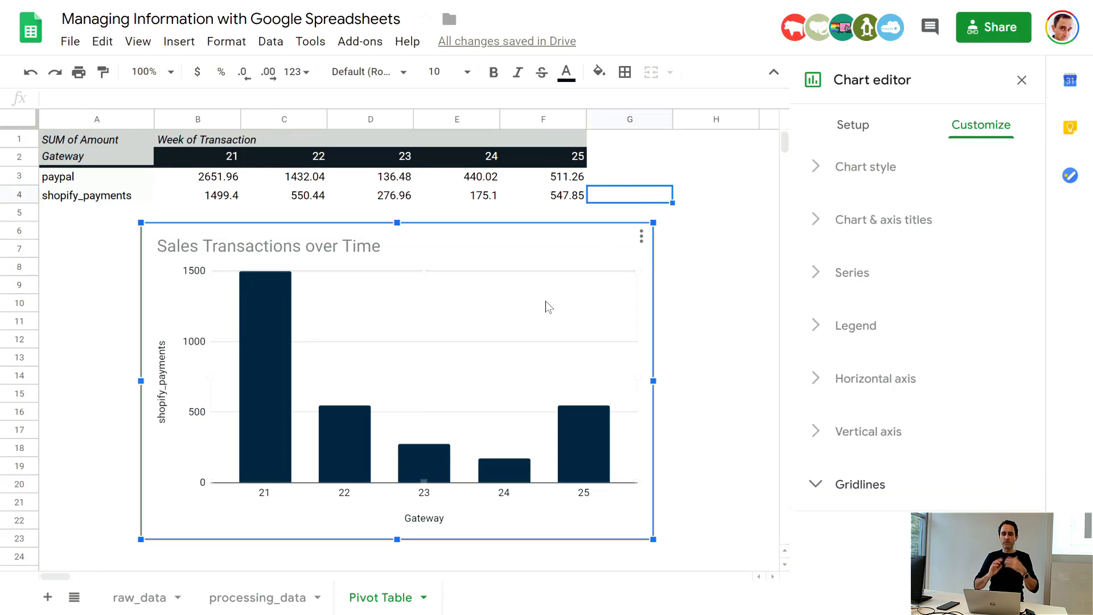
left_click(731, 196)
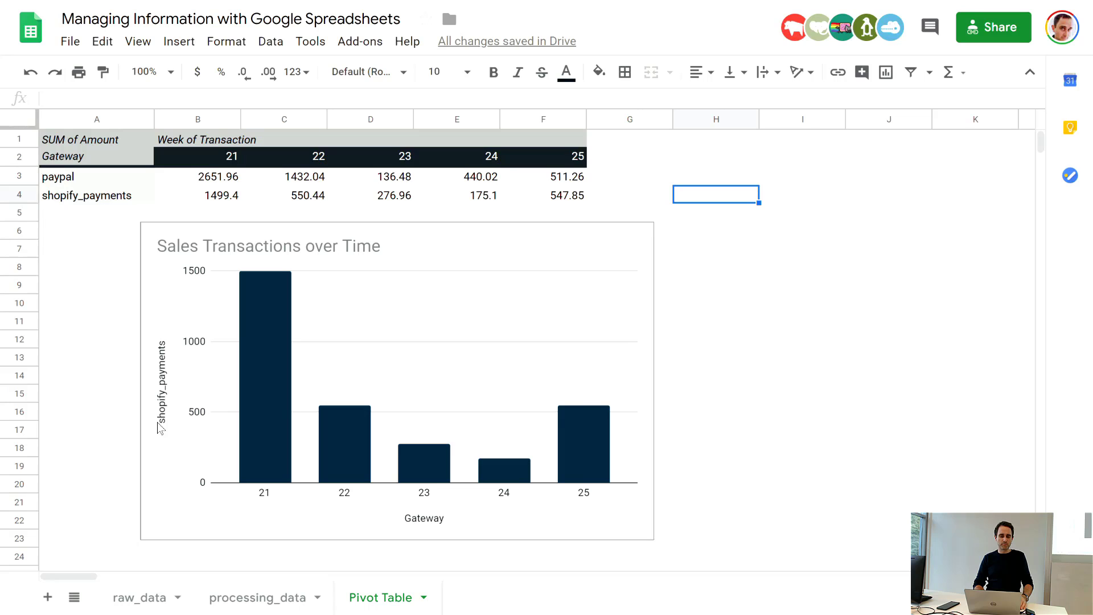
left_click(430, 280)
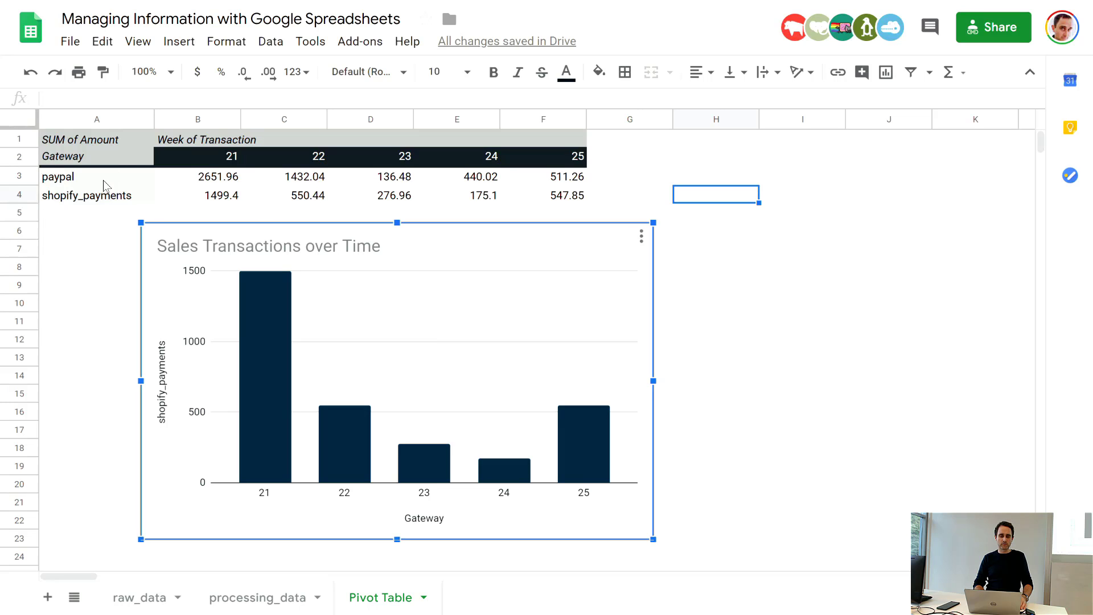
Step: Try removing the Gateway field from the pivot table's rows and undo the removal
double_click(381, 321)
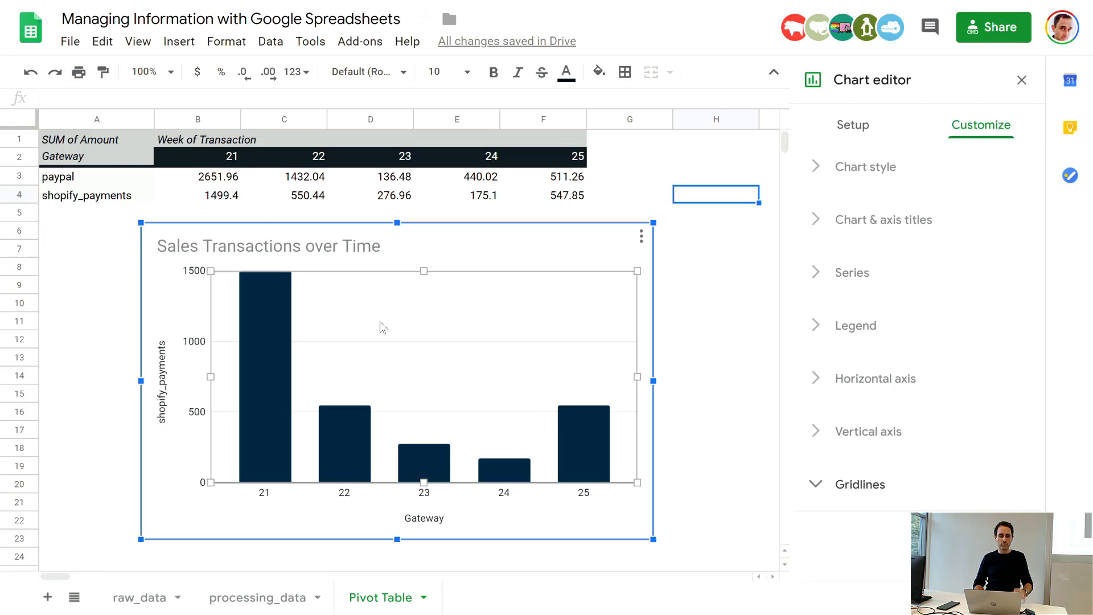
left_click(845, 127)
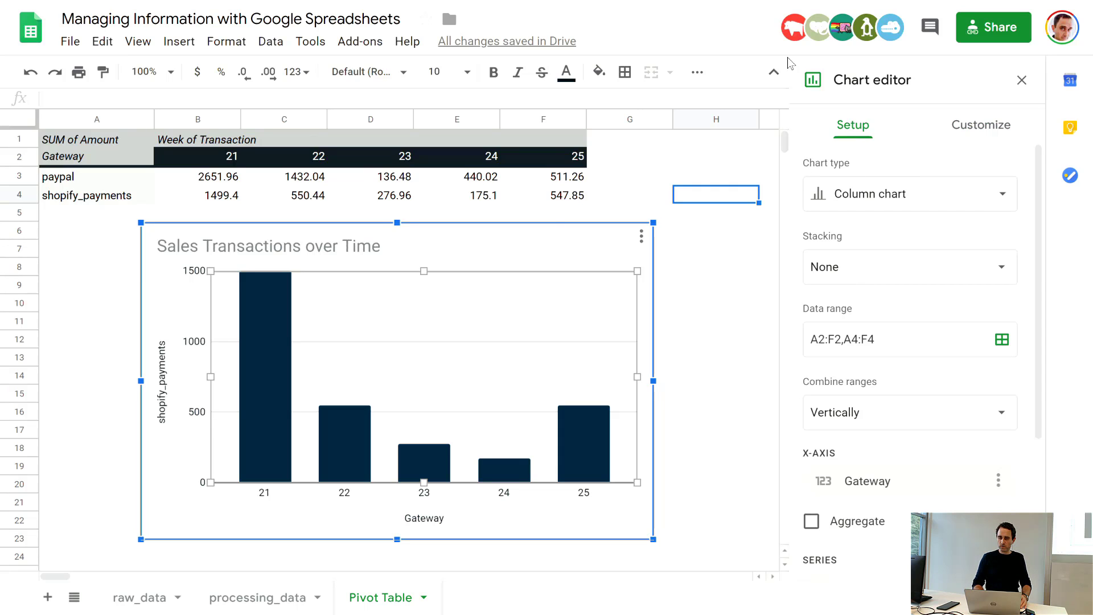
left_click(377, 182)
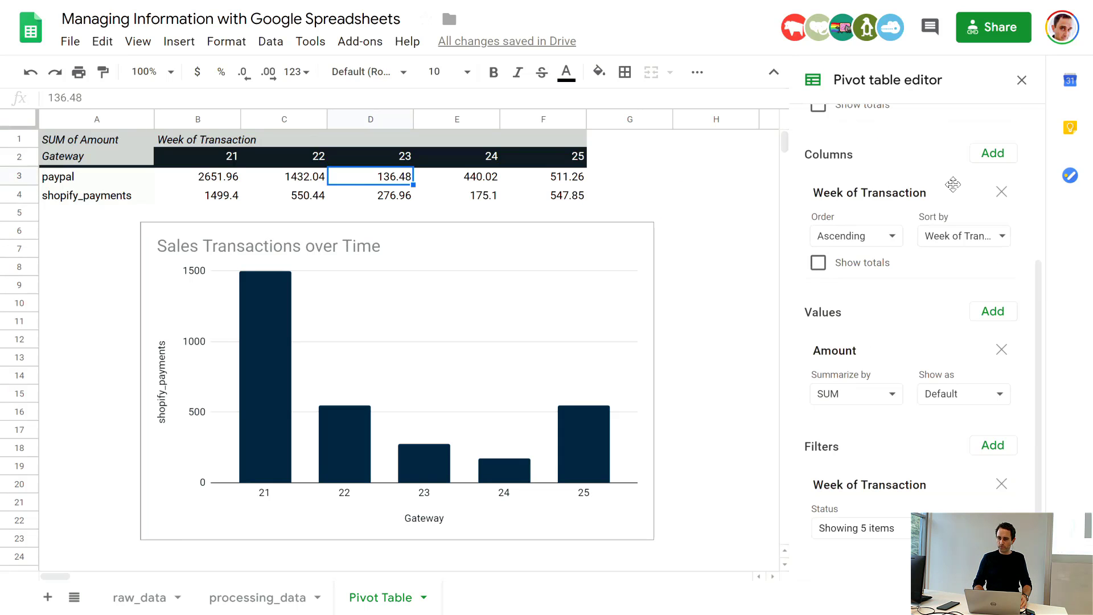
scroll(953, 185, "up", 3)
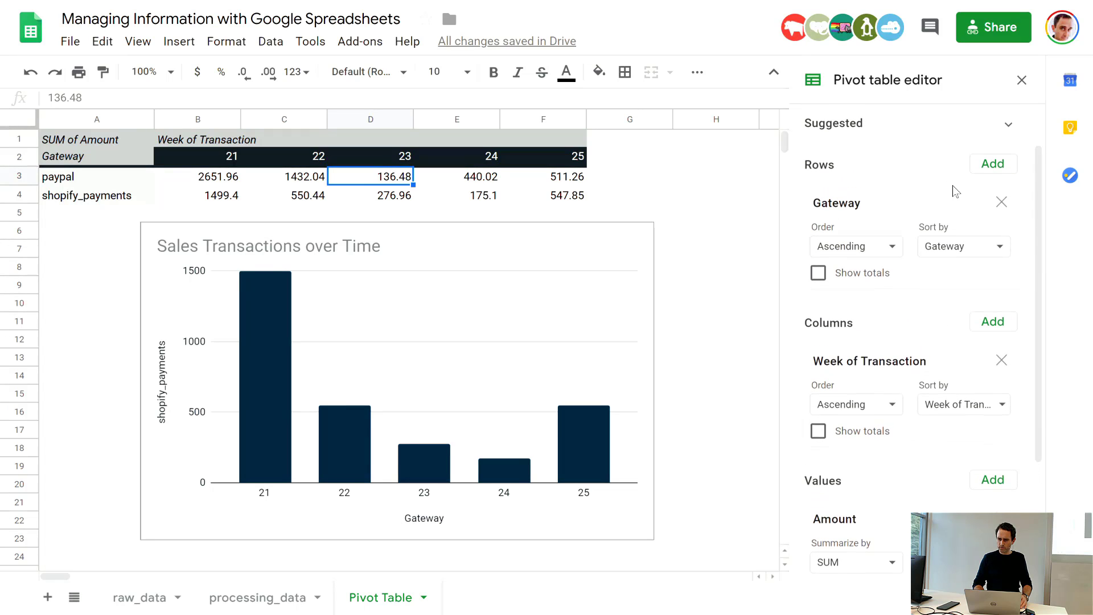
left_click(1001, 202)
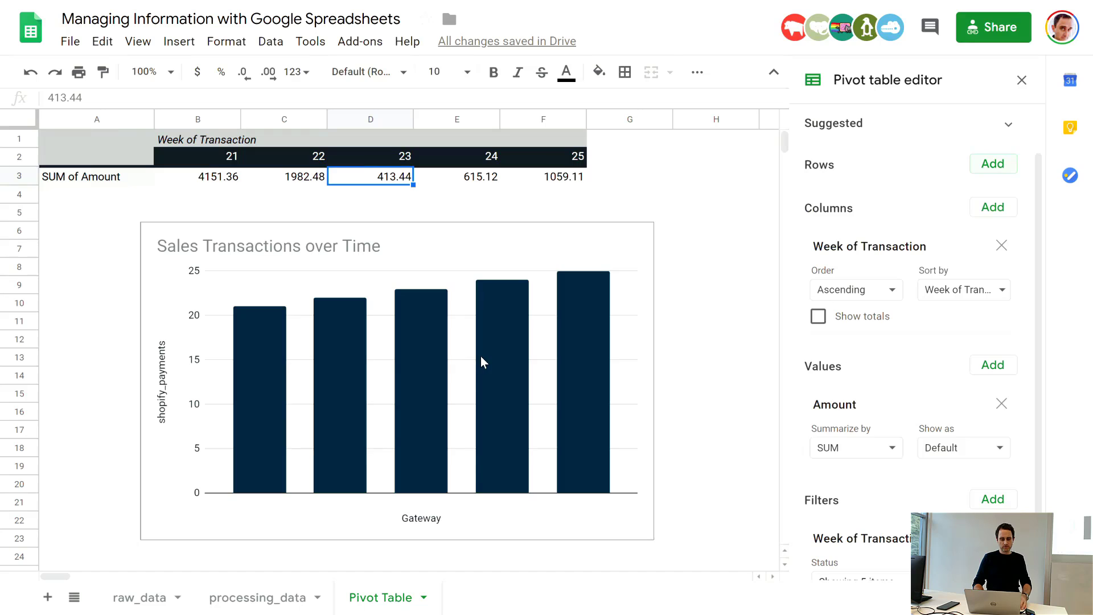
key("ctrl+z")
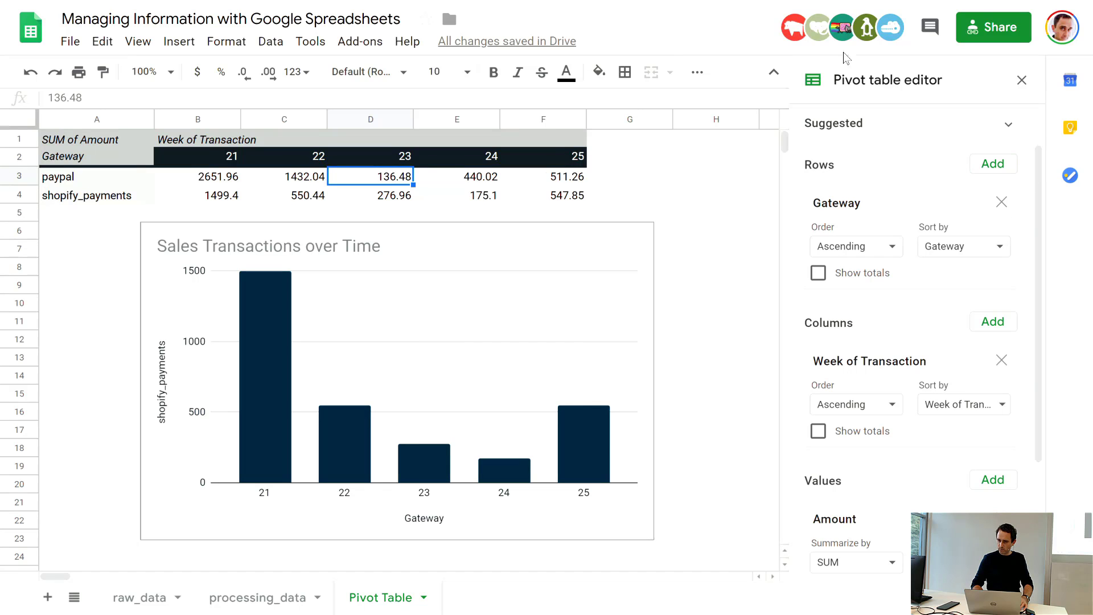
Step: Add the paypal amounts in B3:F3 as a second series of the sales chart
double_click(477, 341)
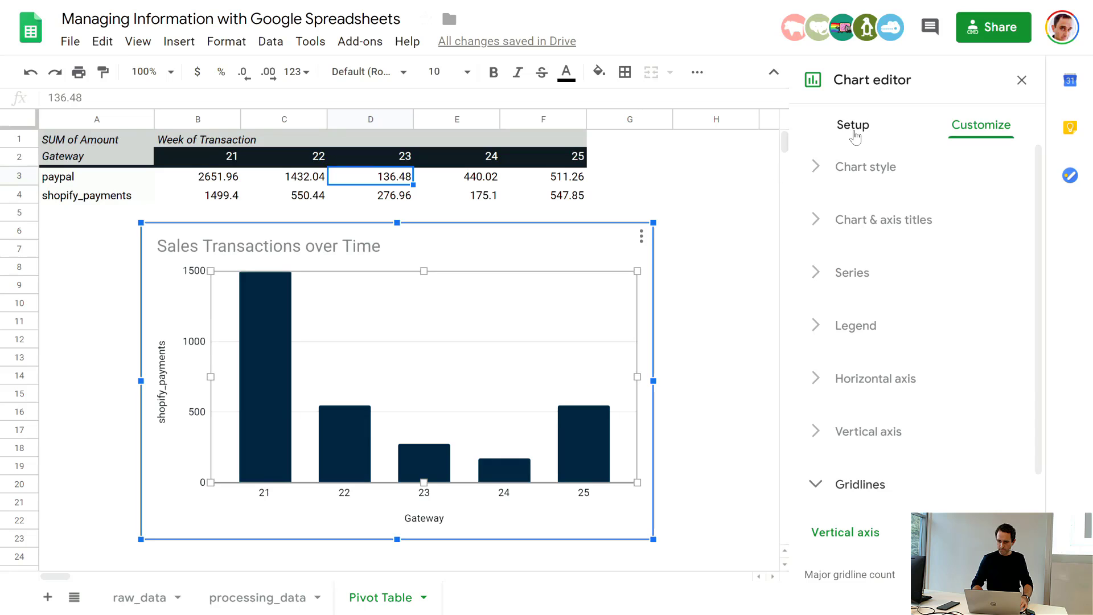
left_click(862, 128)
scroll(843, 409, "down", 4)
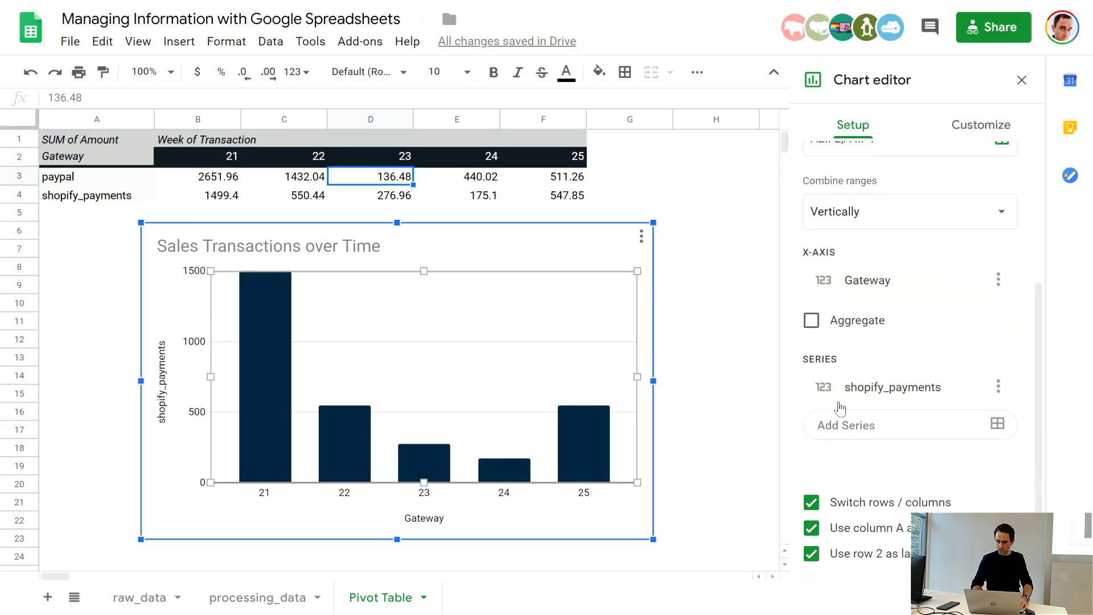
left_click(997, 425)
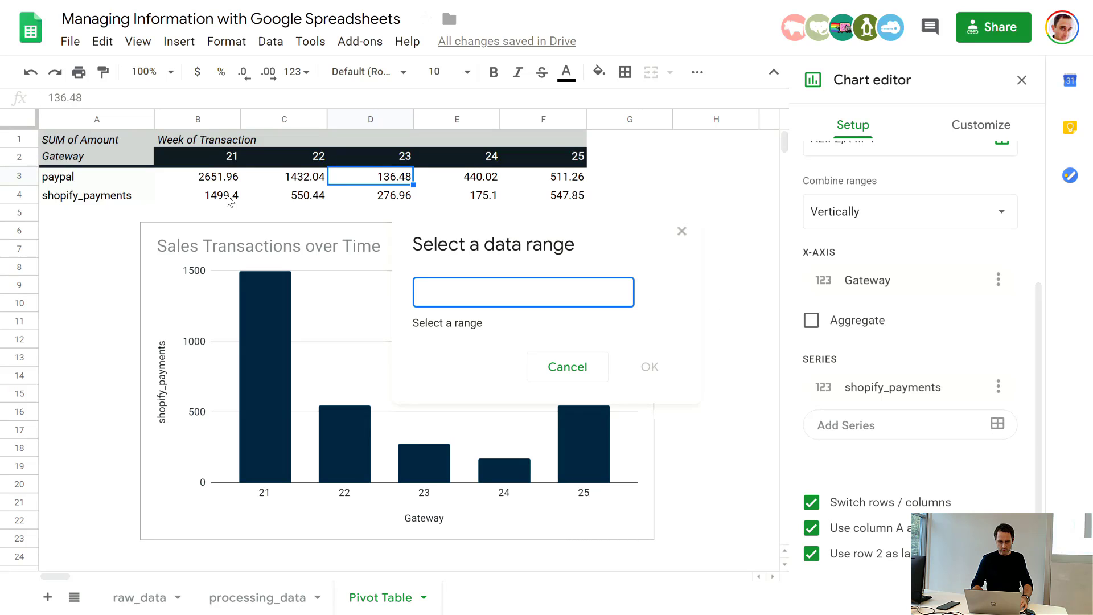
left_click_drag(206, 177, 577, 182)
left_click(655, 348)
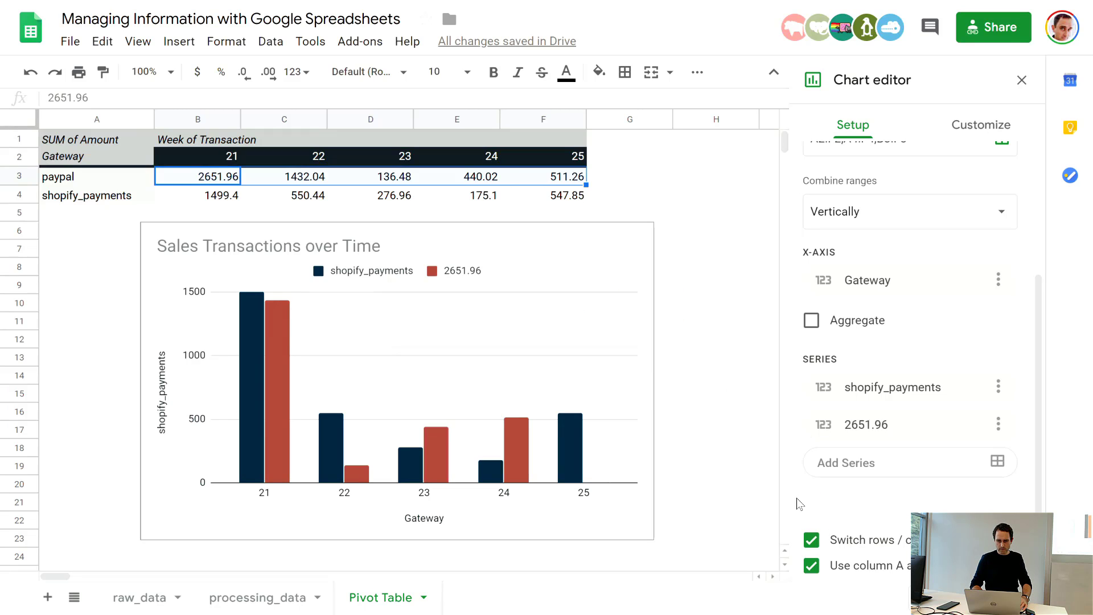
Step: Change the added series' data range to A3:F3 so that it includes the paypal label
scroll(897, 490, "down", 1)
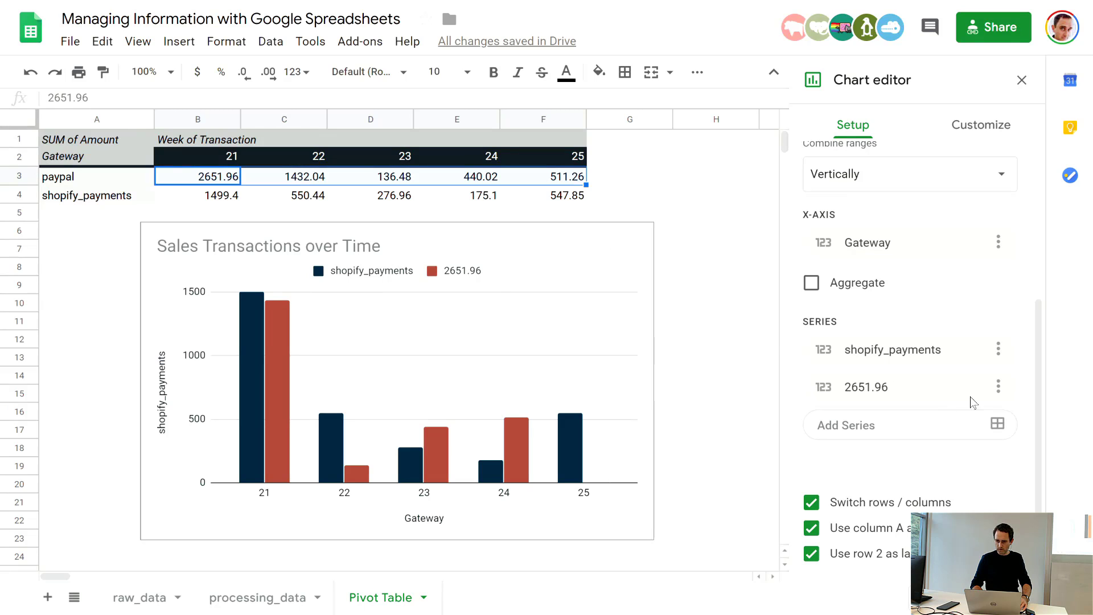
left_click(997, 386)
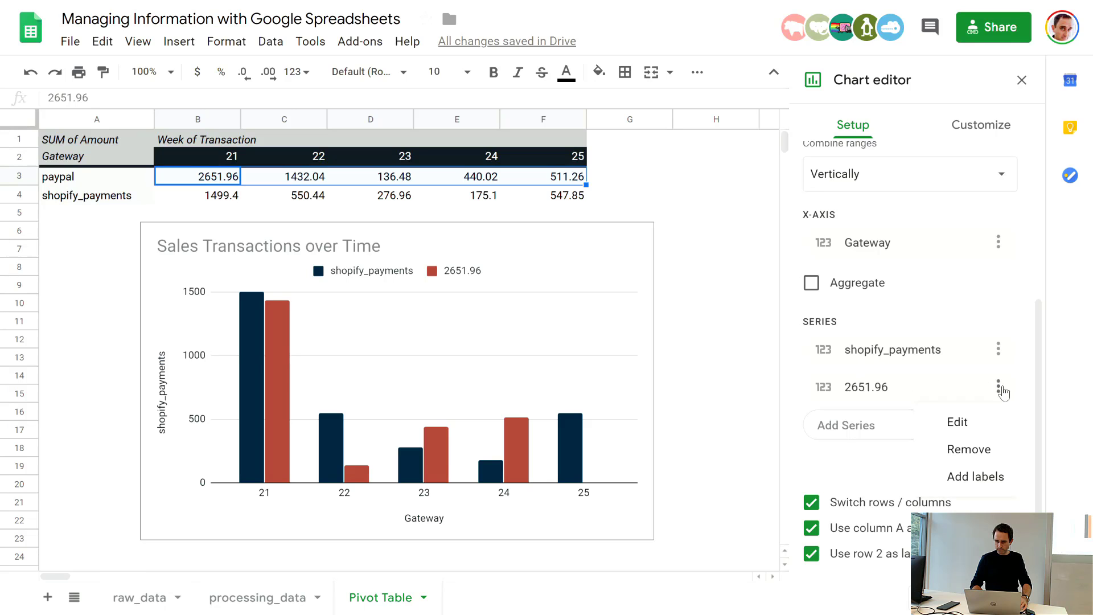
left_click(979, 432)
left_click(426, 300)
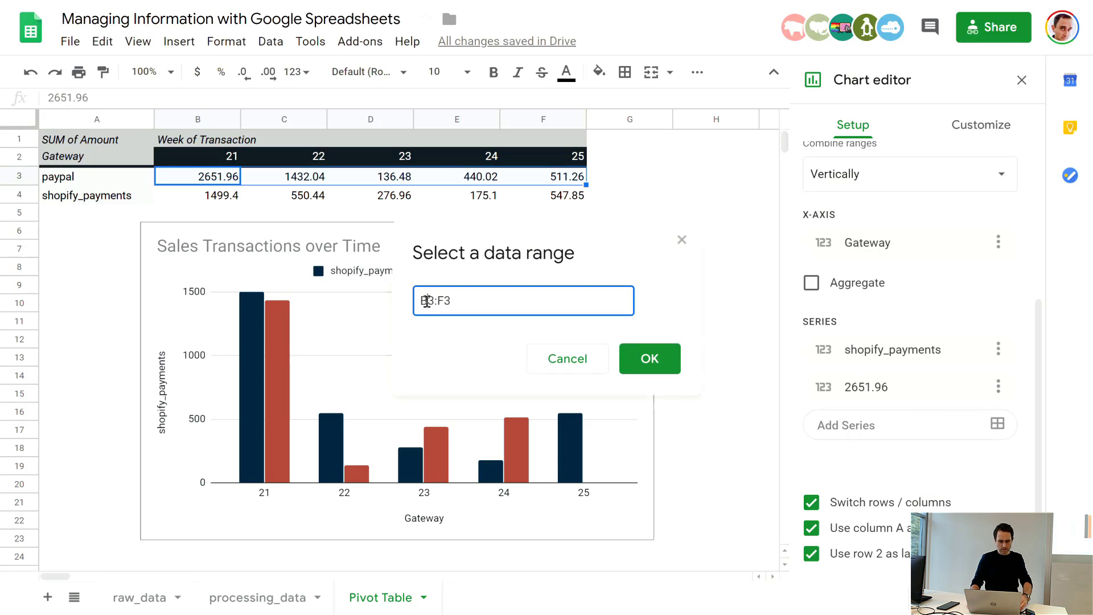
key("BackSpace")
type("A")
key("Return")
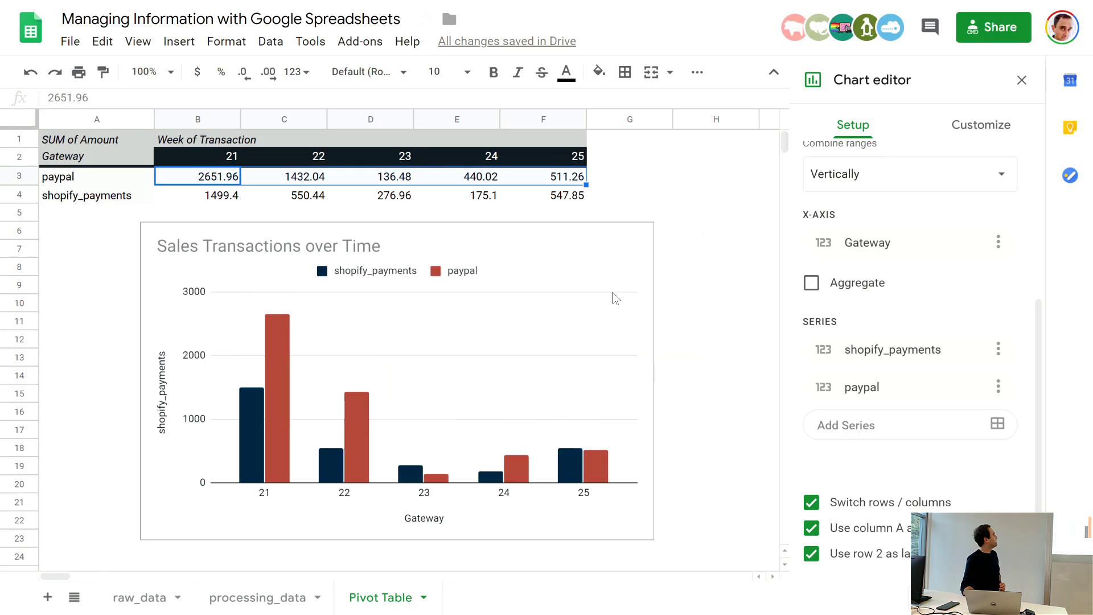
left_click(710, 280)
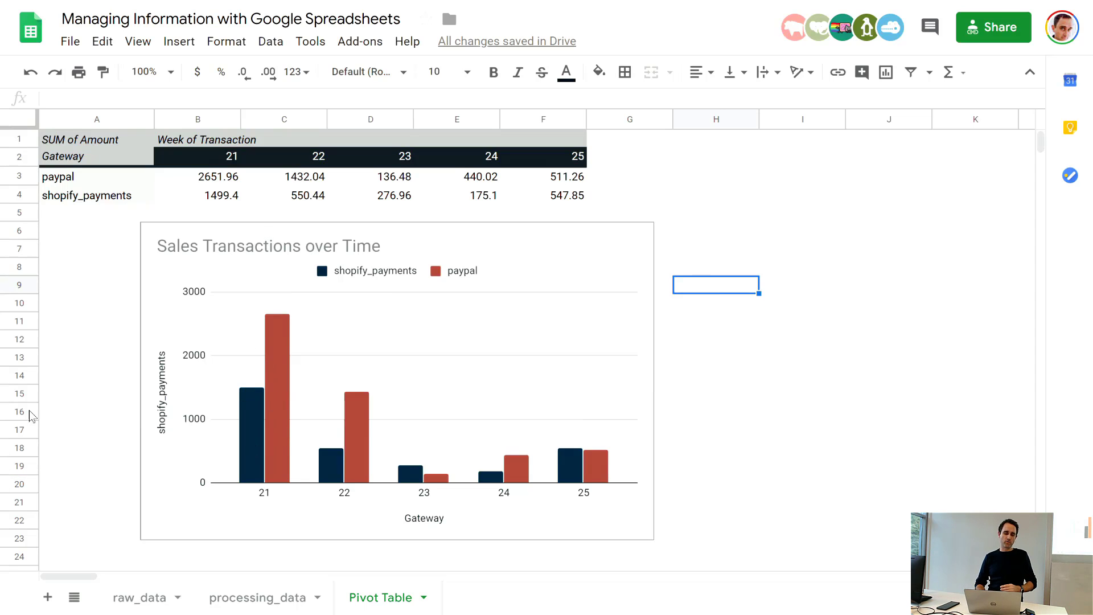
Step: Set the chart's vertical axis title to "Amount" and its horizontal axis title to "Weeks"
double_click(161, 416)
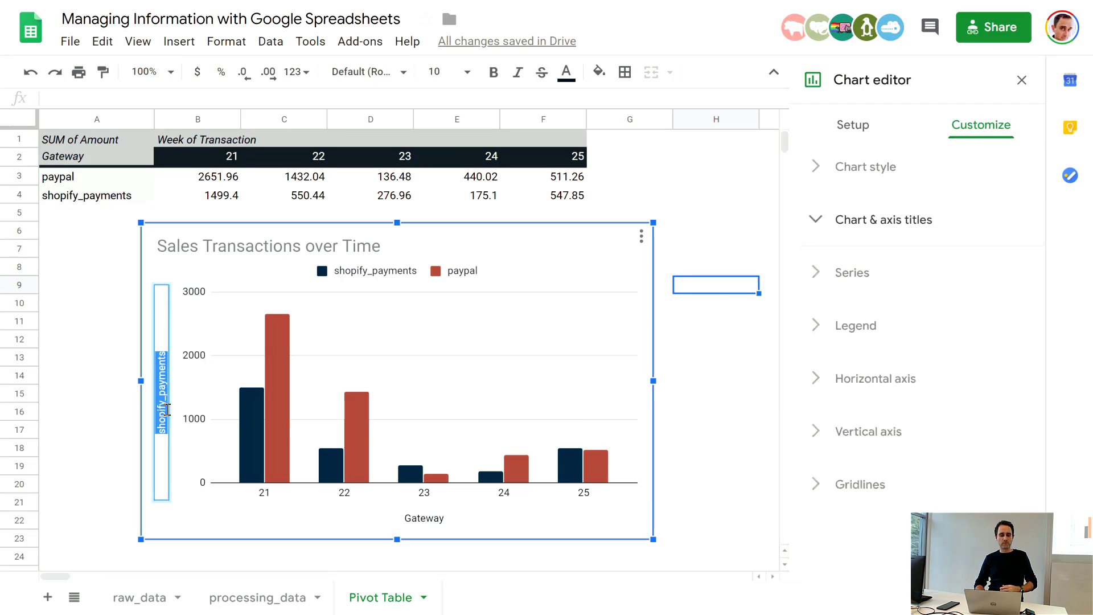
type("Amount")
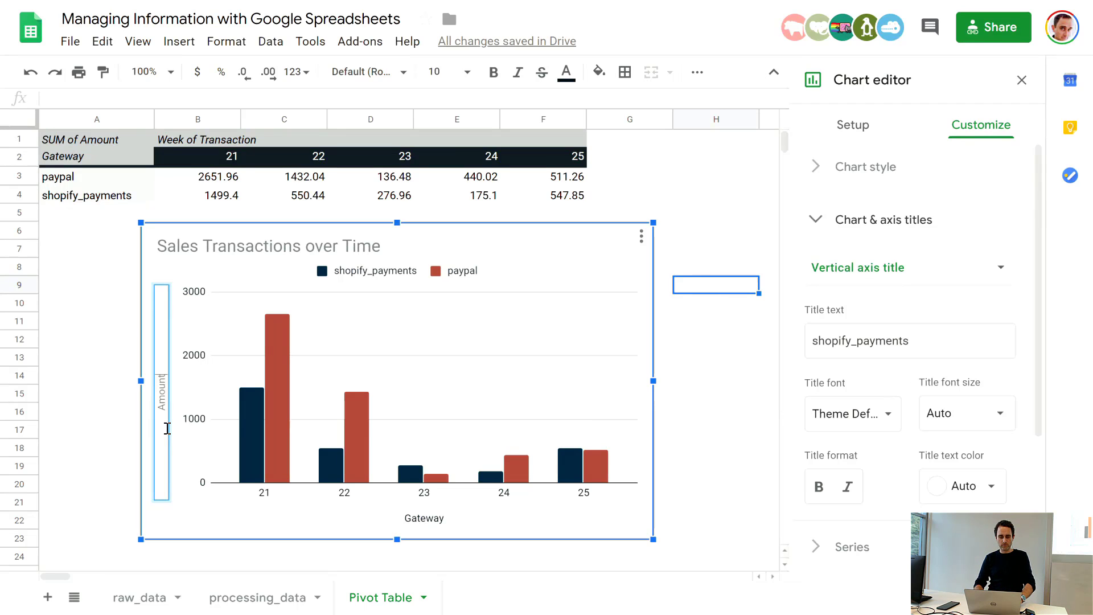
key("Return")
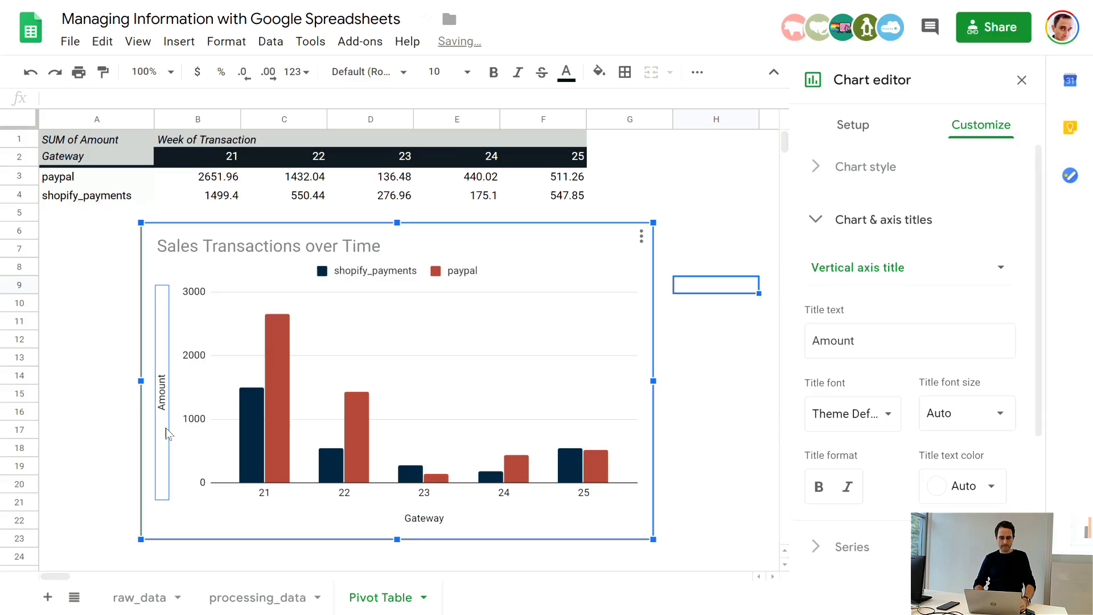
double_click(437, 519)
type("Weeks")
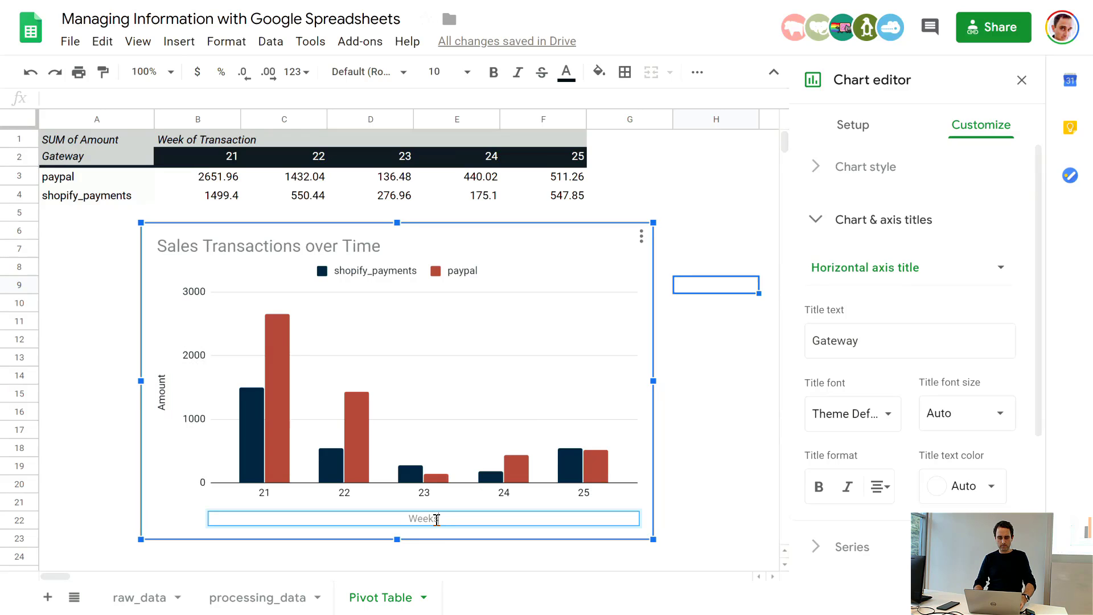
key("Return")
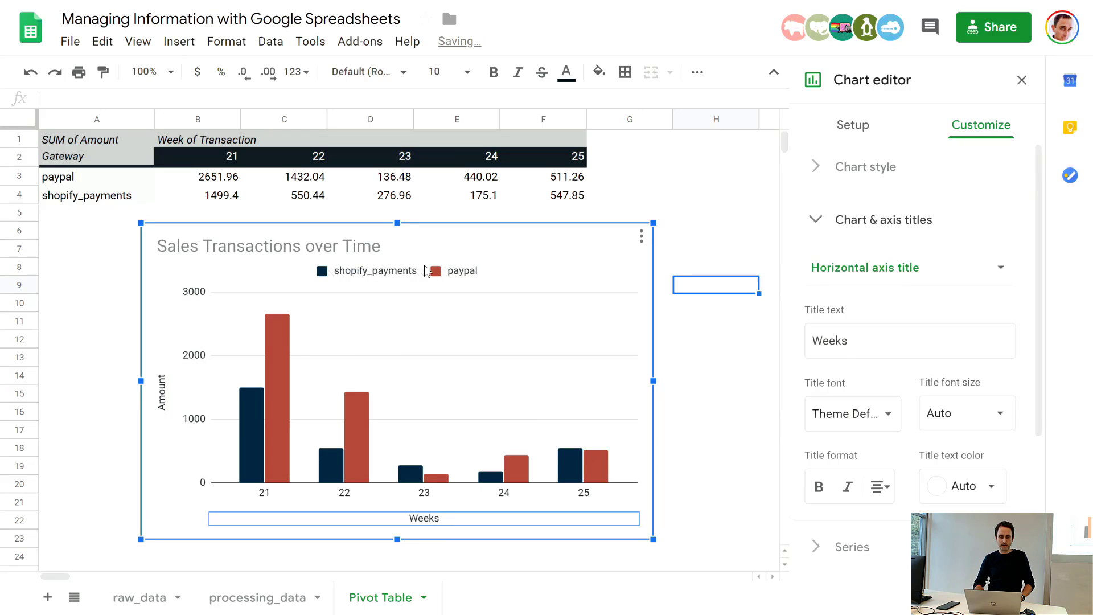
left_click(716, 180)
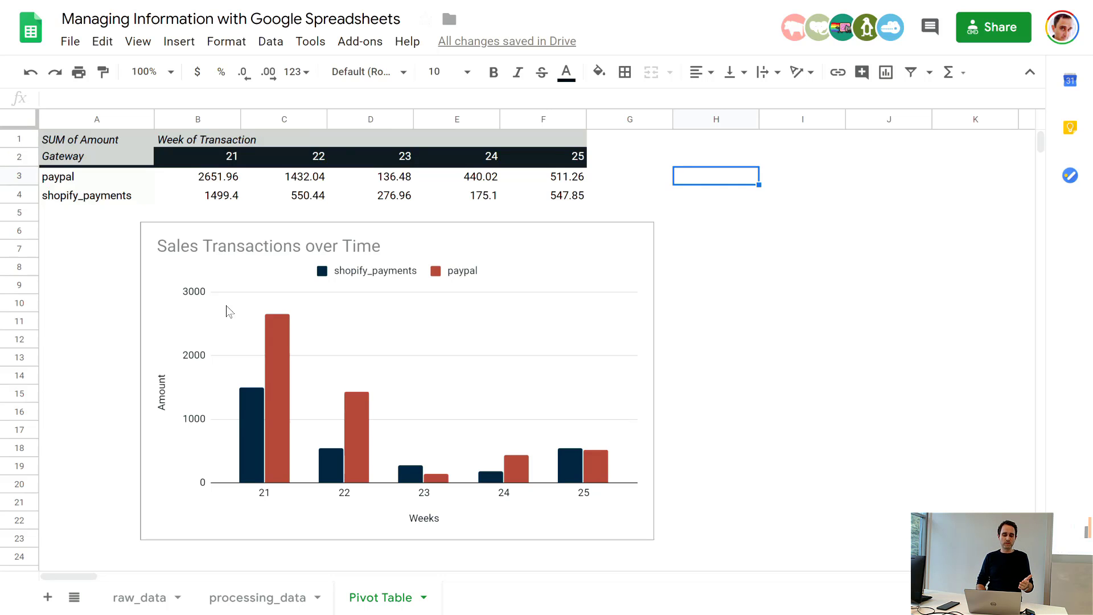
Step: Open the processing_data sheet and look through the transaction rows behind the pivot table
left_click(235, 598)
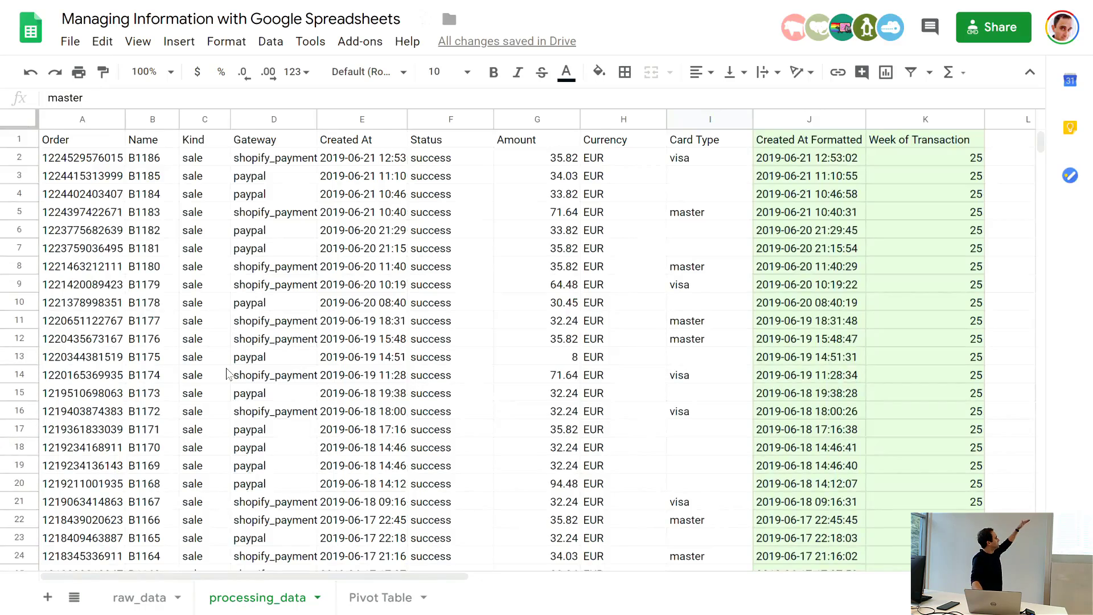
scroll(226, 374, "down", 8)
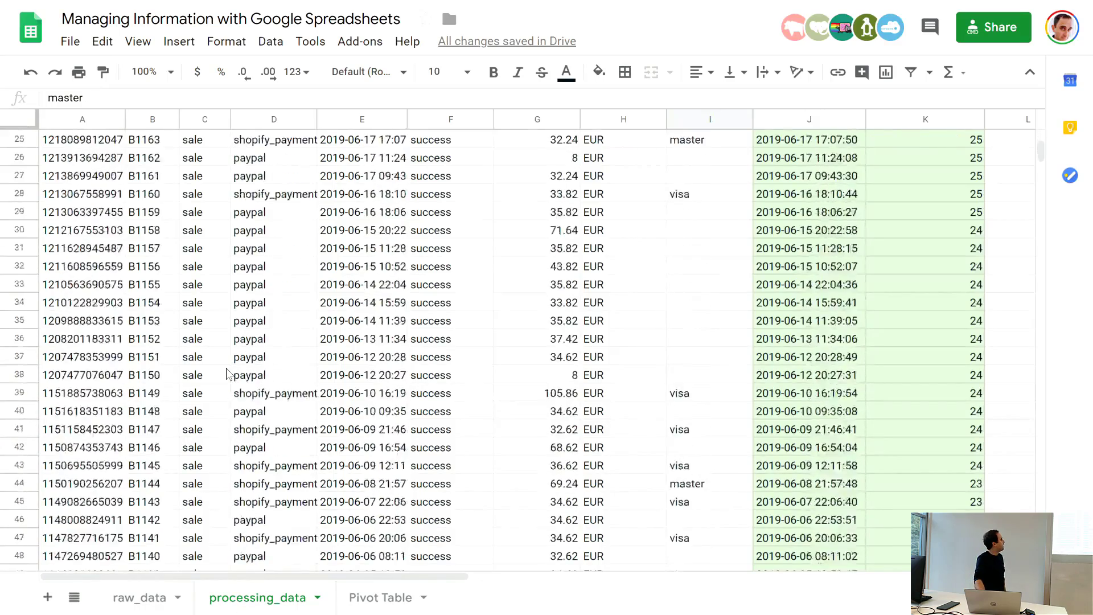
scroll(226, 373, "up", 8)
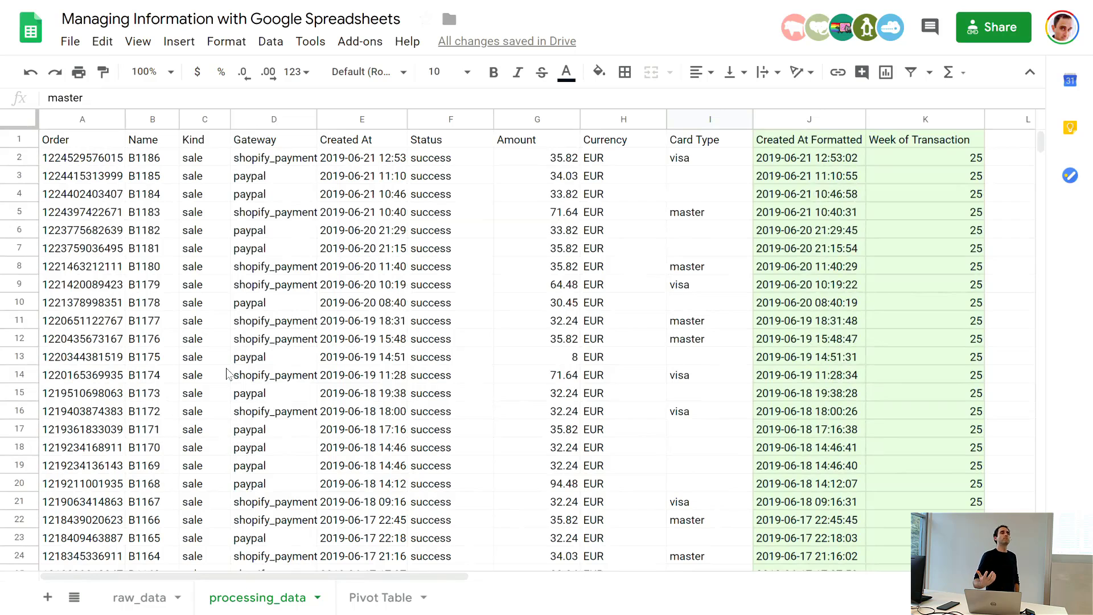